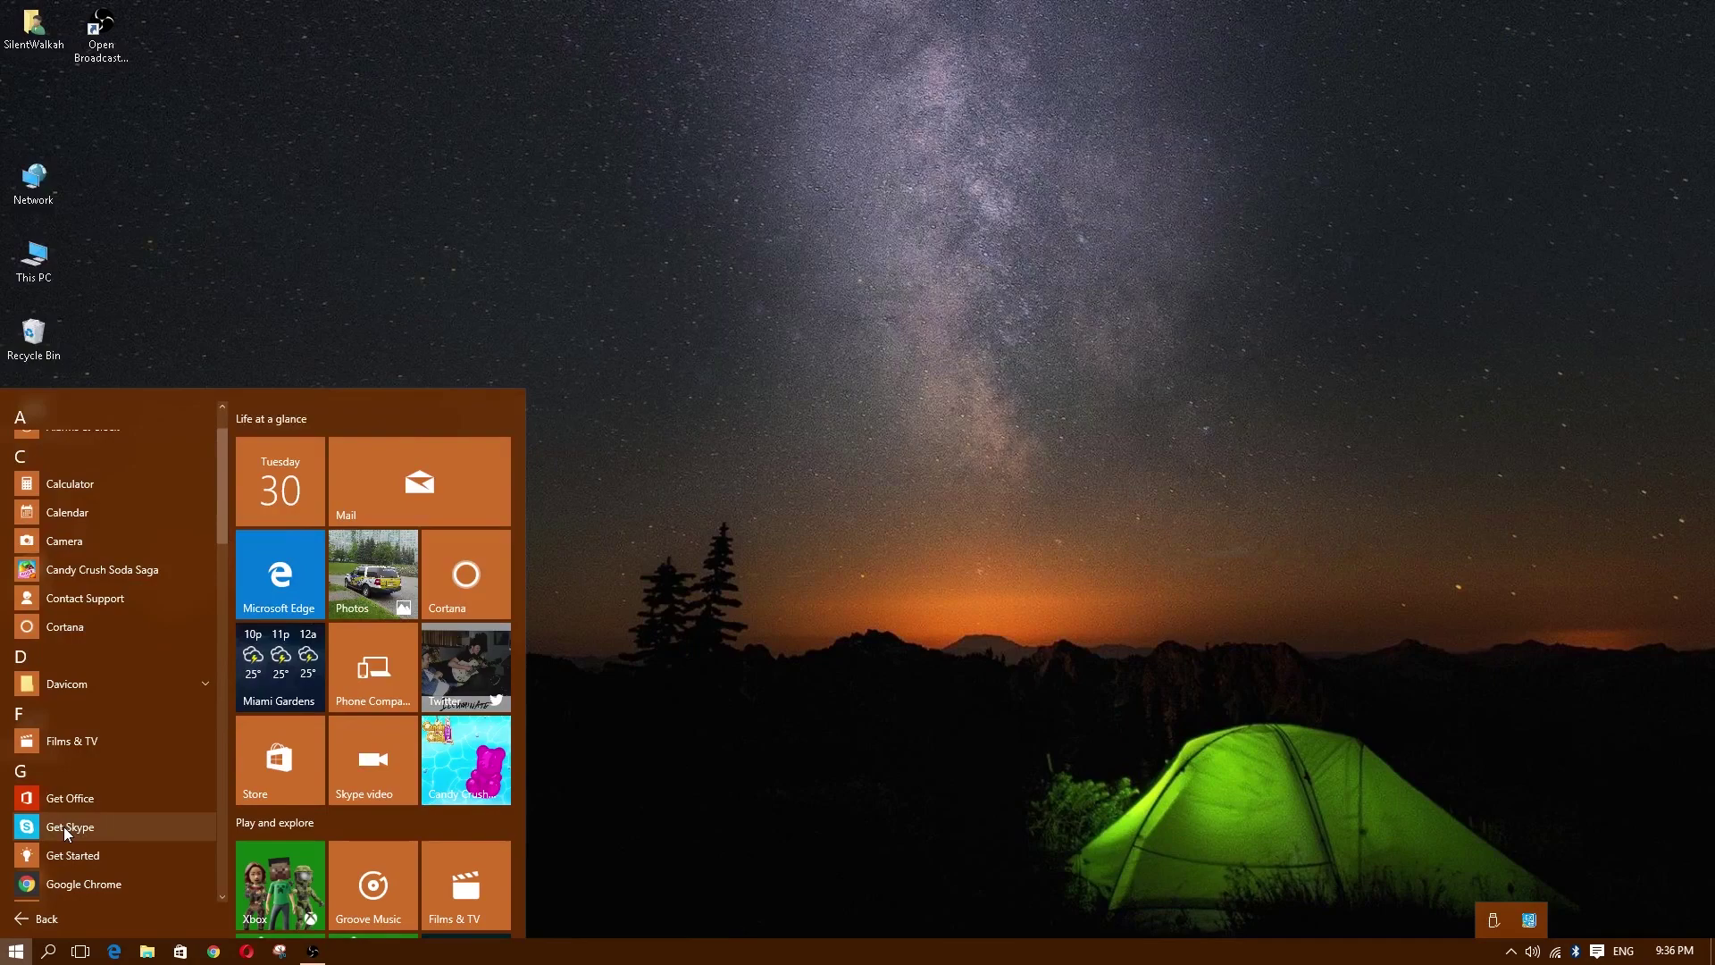
Step: Launch Get Skype from the Start menu and start the Skype desktop installer download
left_click(65, 830)
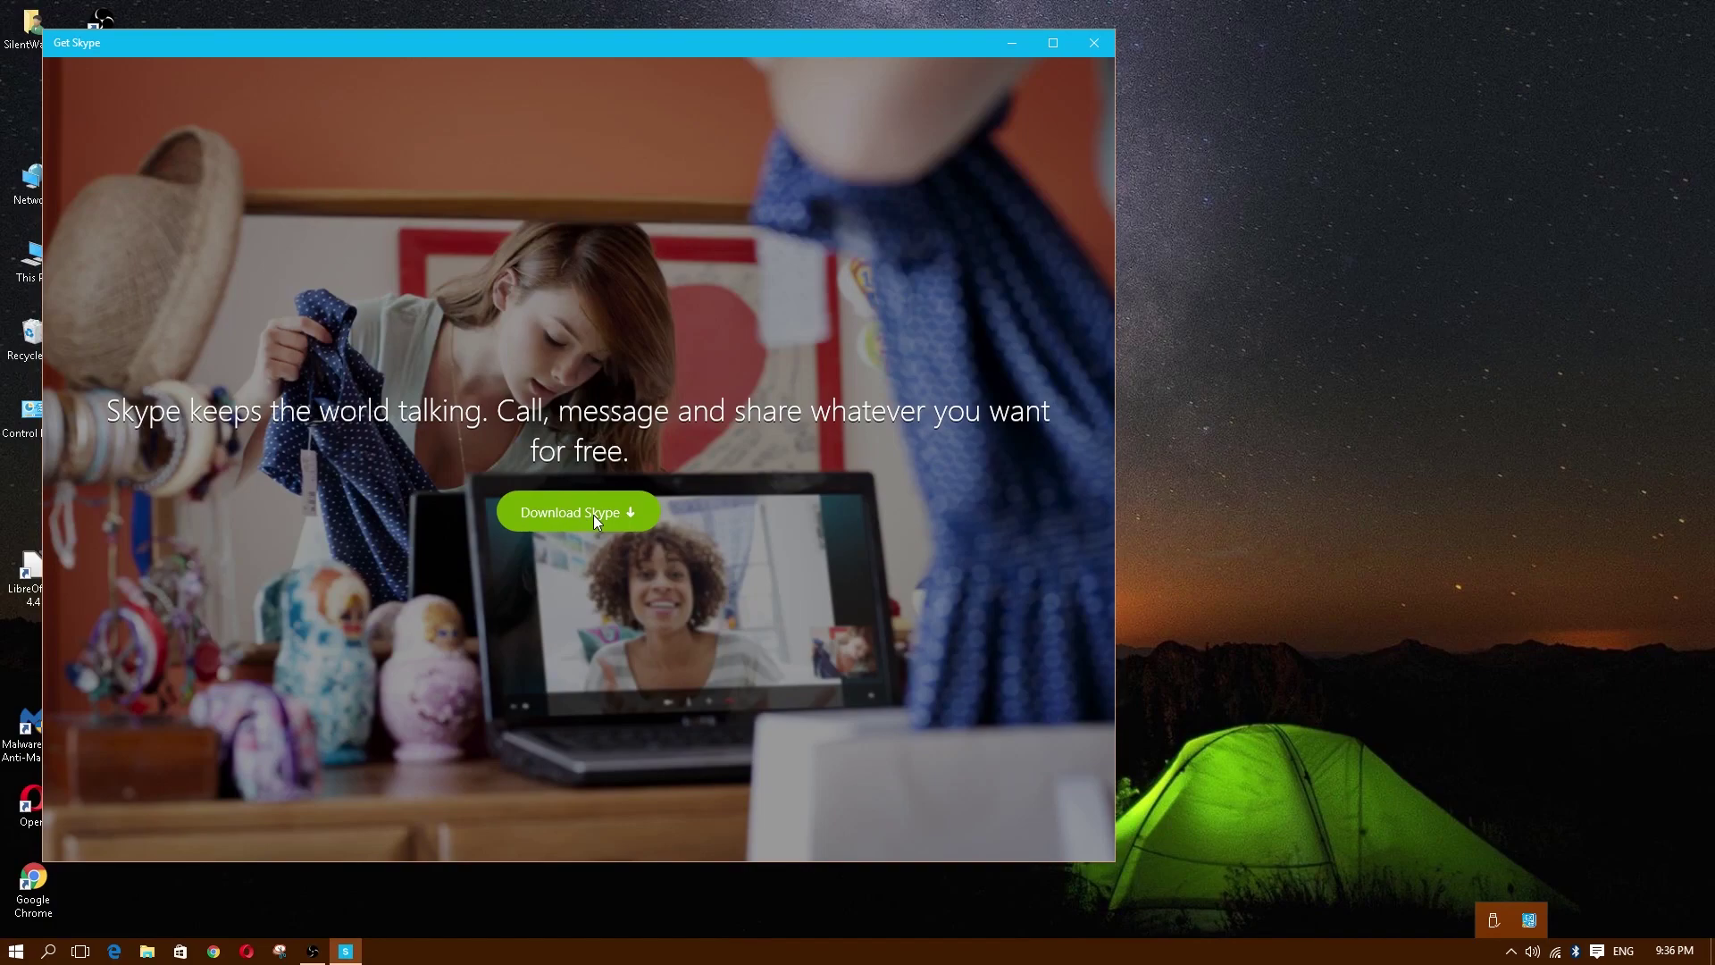
left_click(595, 517)
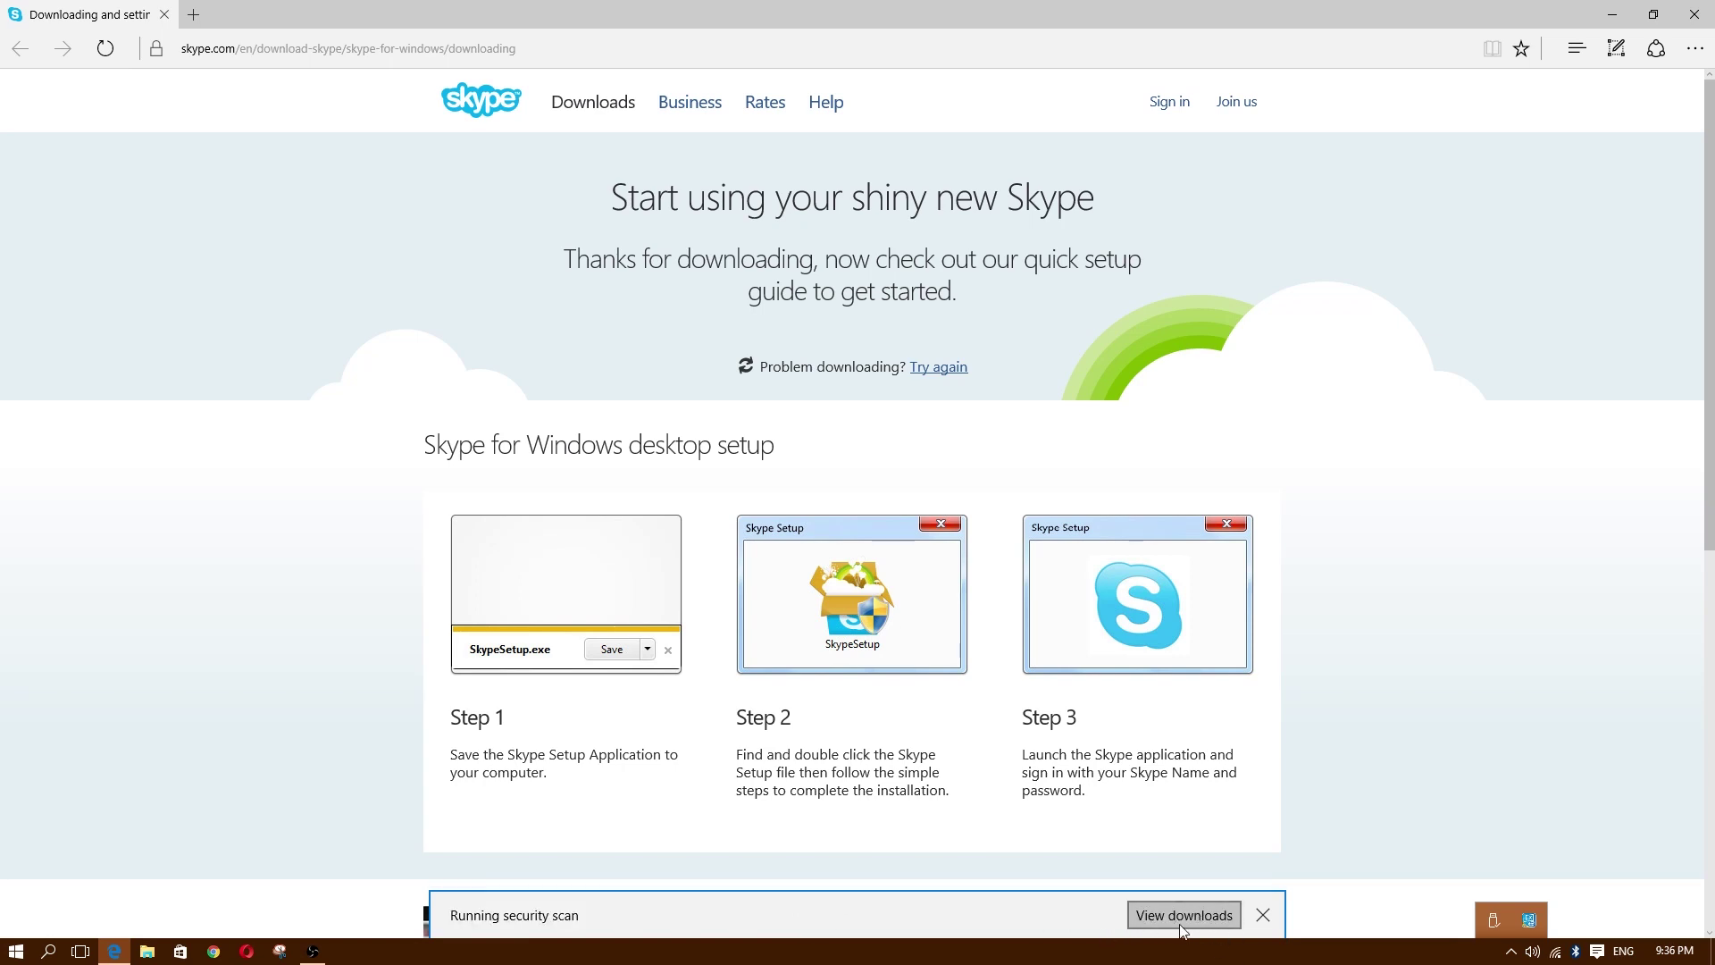
Step: Run the downloaded SkypeSetup installer from Edge's downloads and minimize Edge to reveal it
left_click(1185, 916)
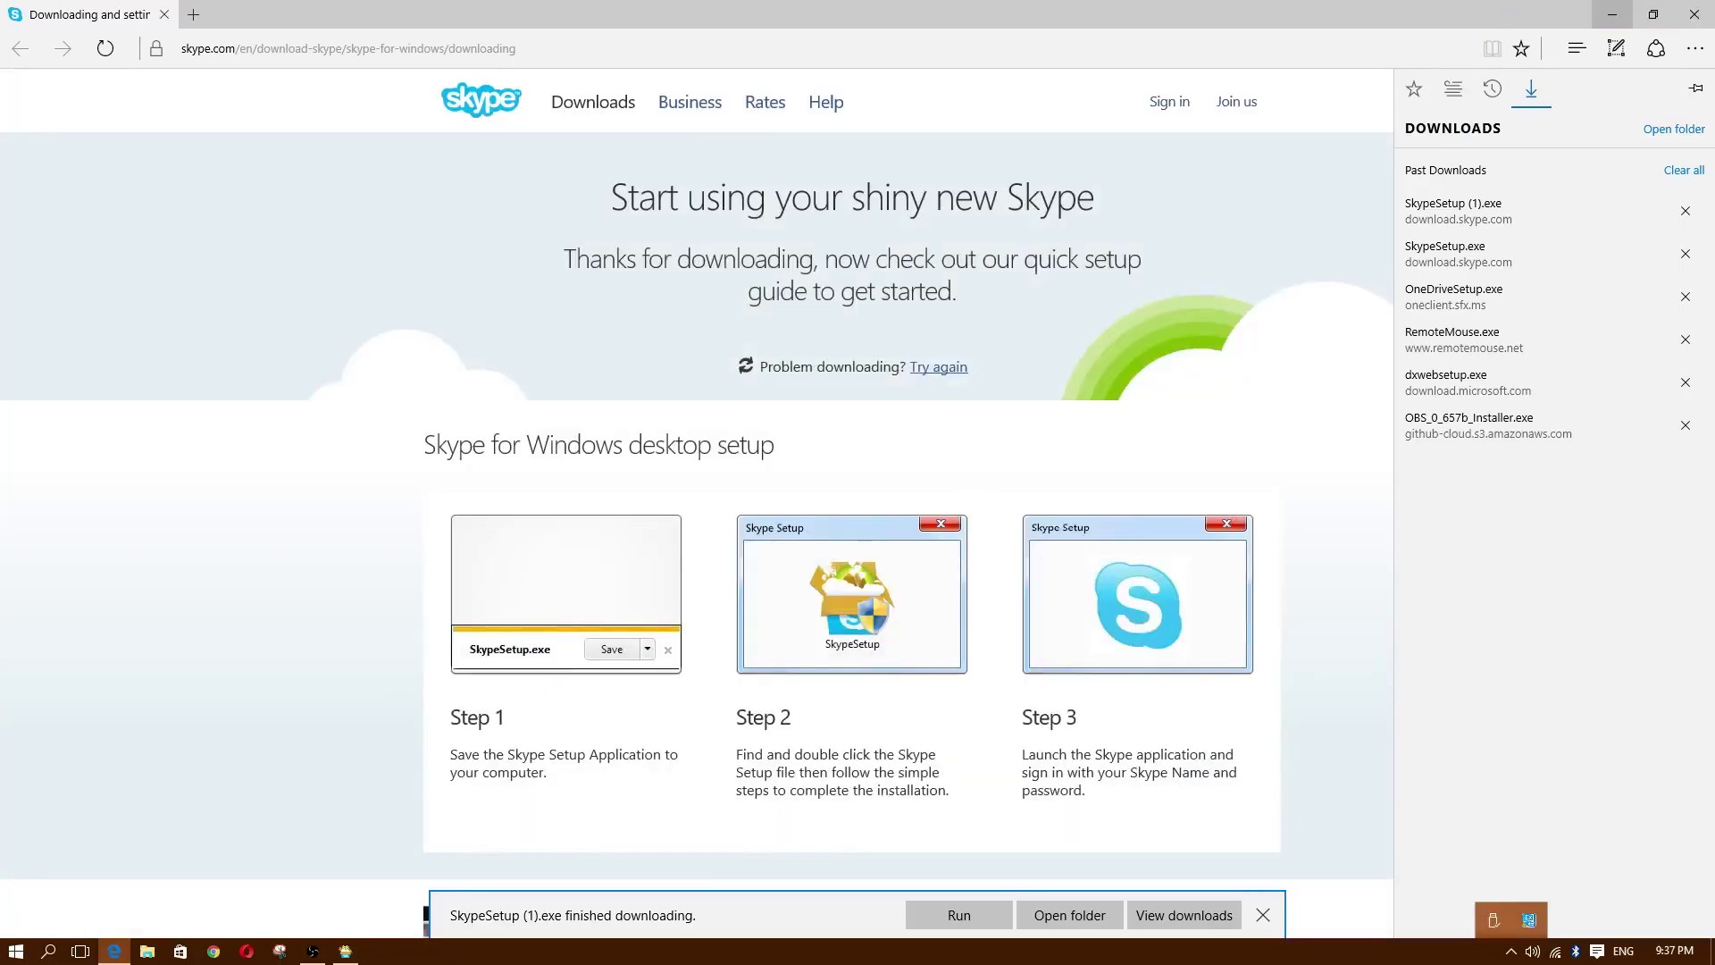
left_click(1621, 19)
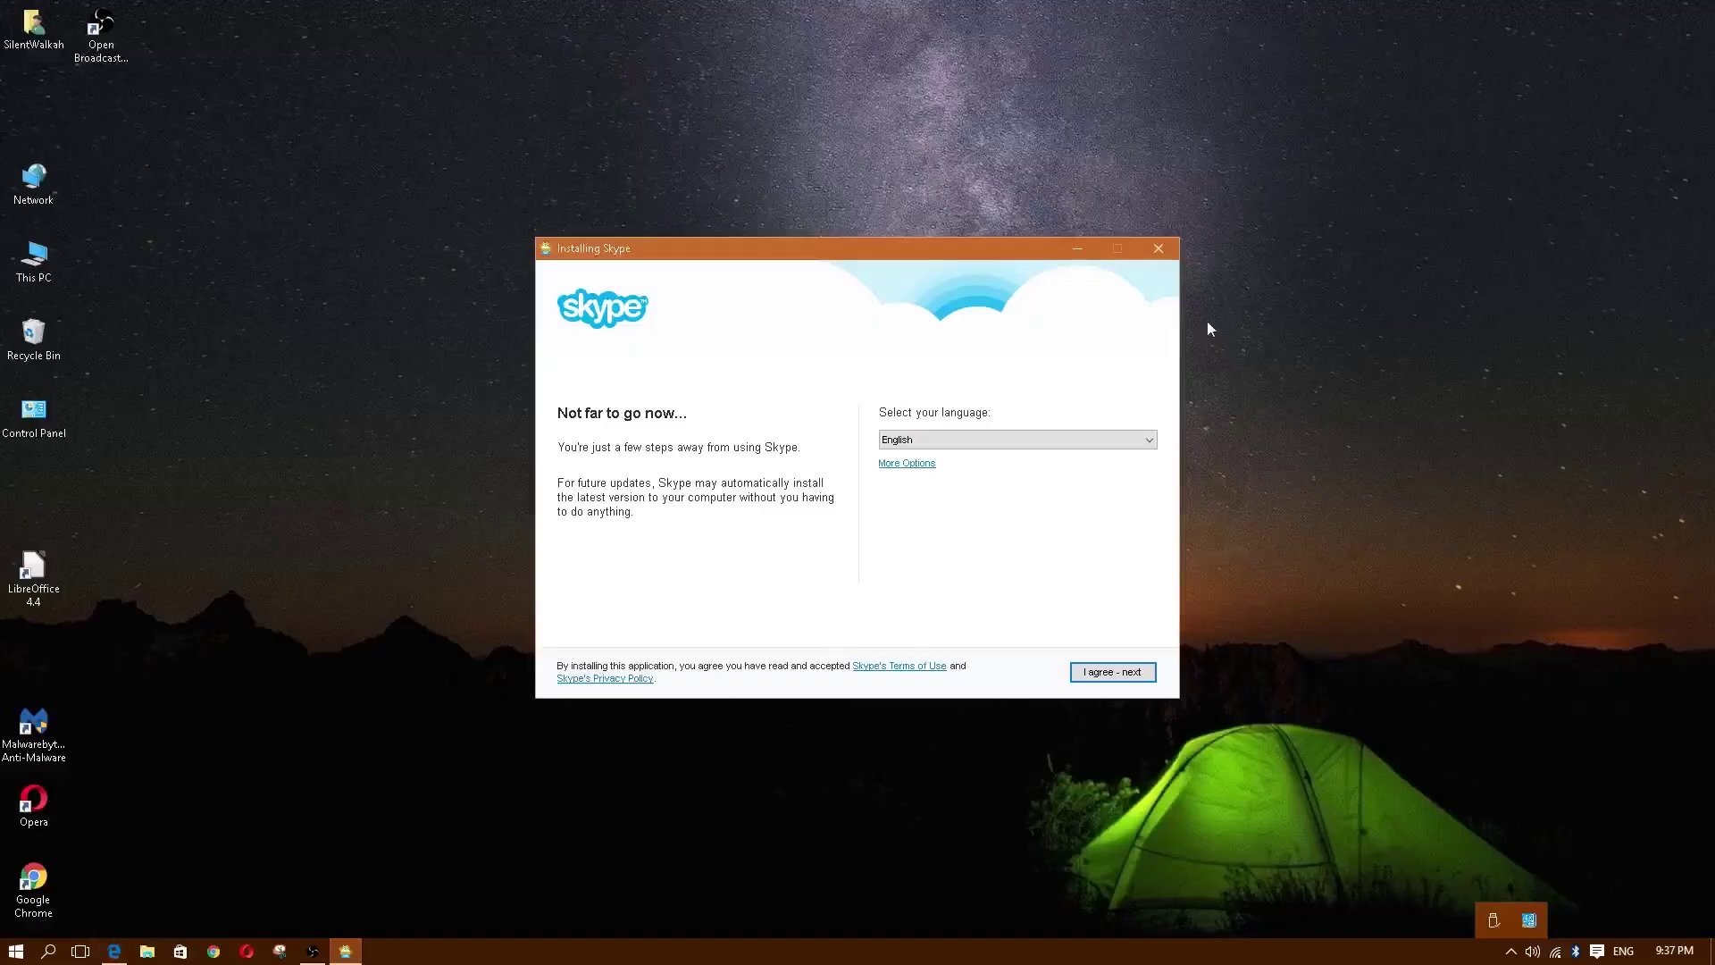
Step: Close Microsoft Edge and bring the Skype installer dialog to the front
left_click(116, 953)
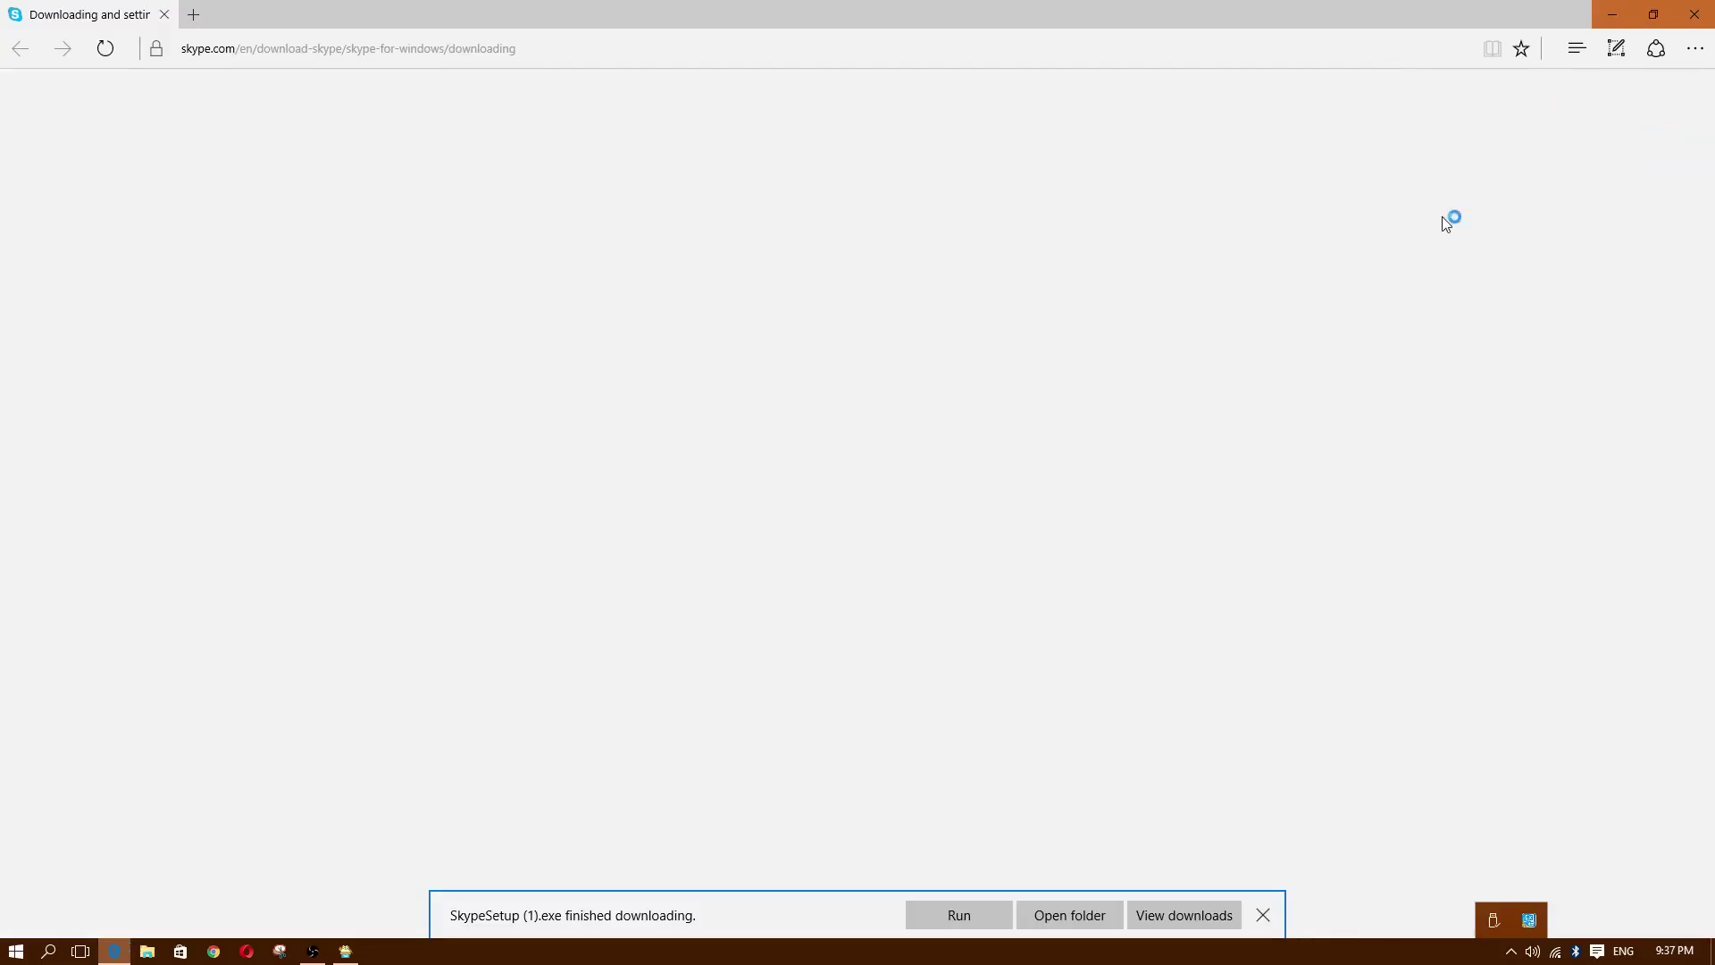
left_click(1695, 14)
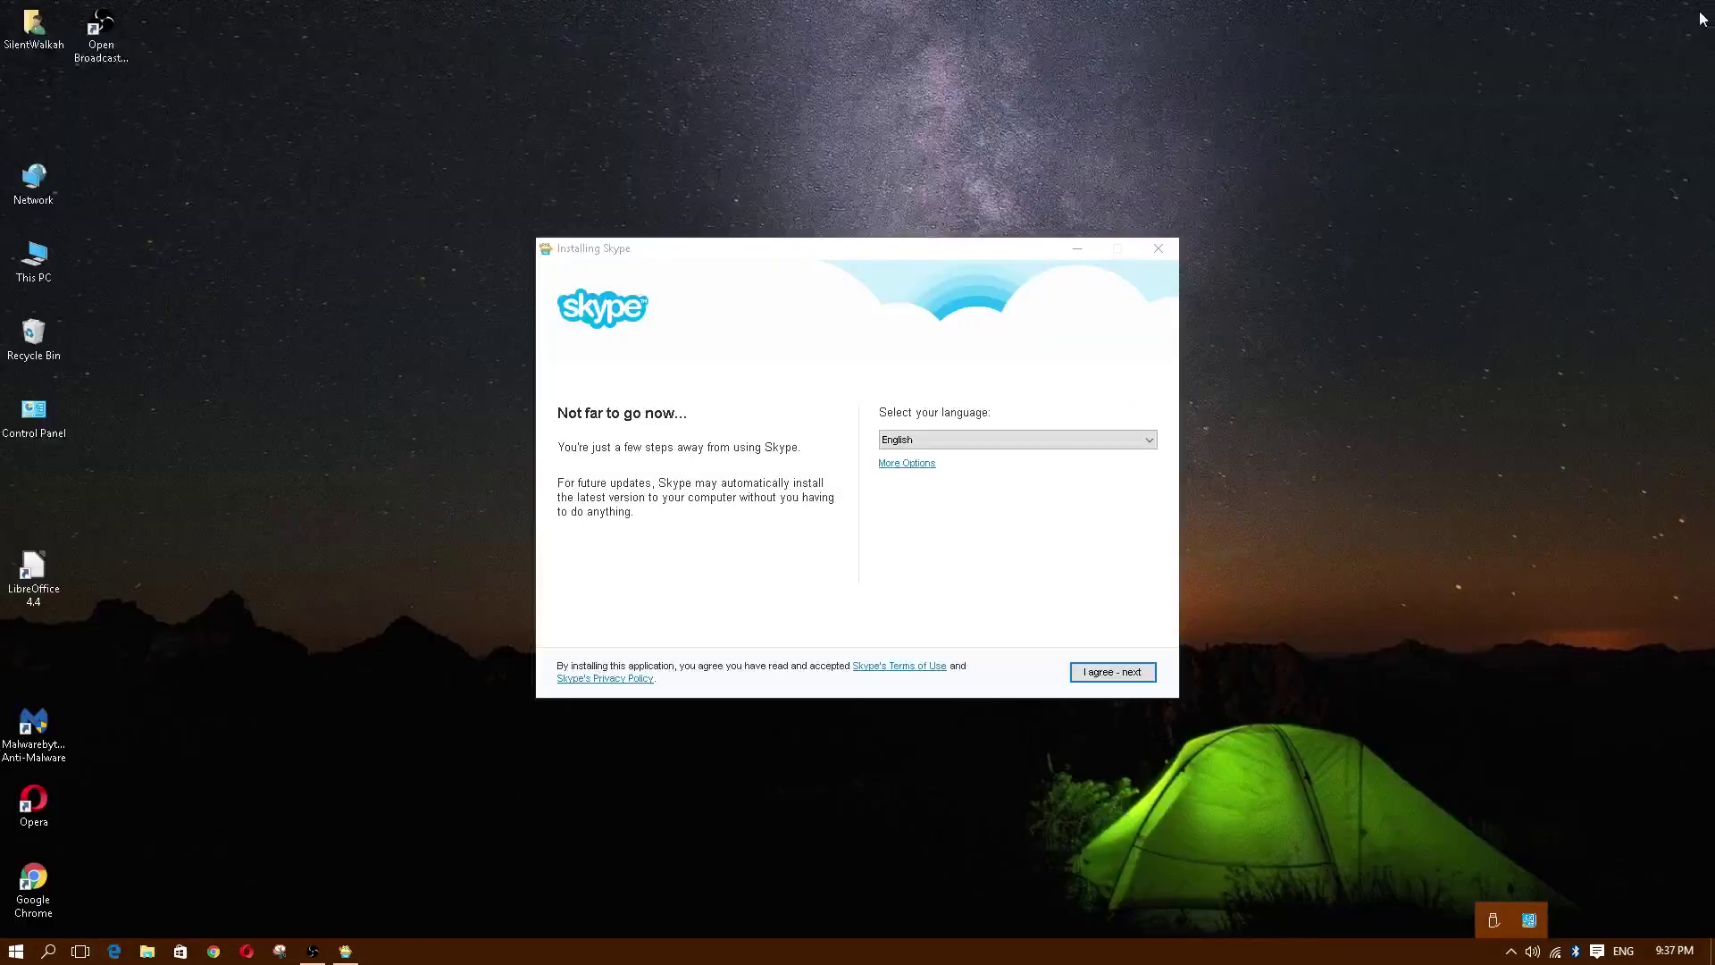
left_click(736, 396)
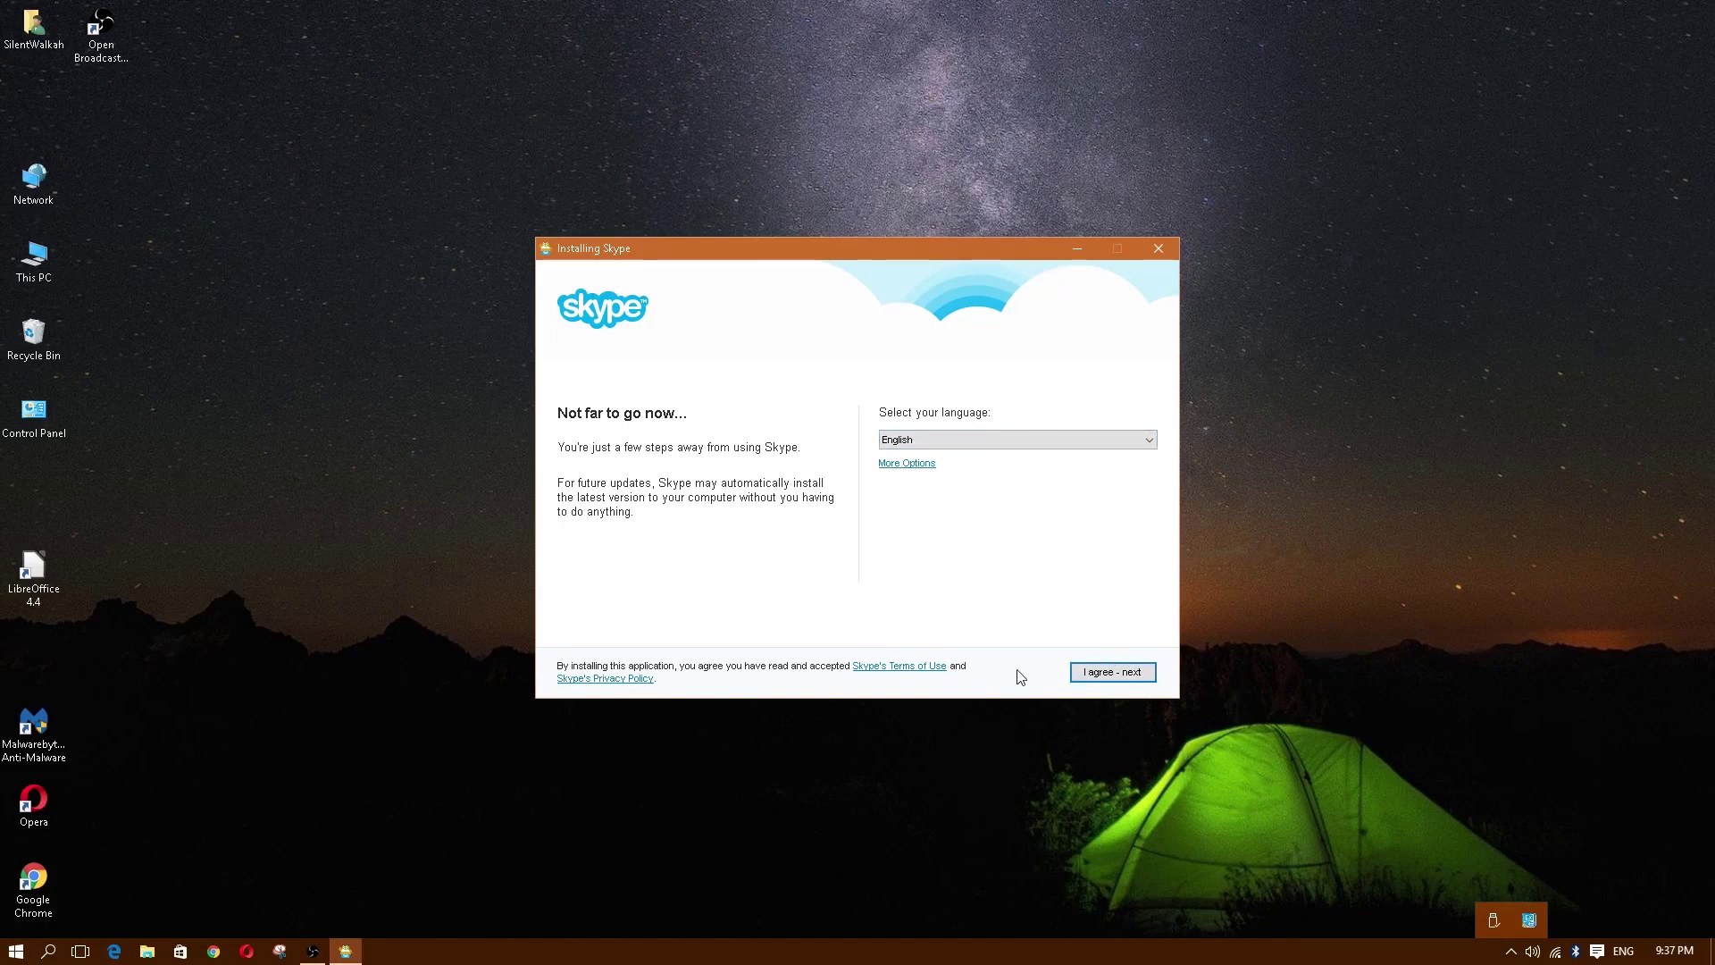
Step: Accept the installer terms, untick the Bing search and MSN homepage offers, and install
left_click(1116, 672)
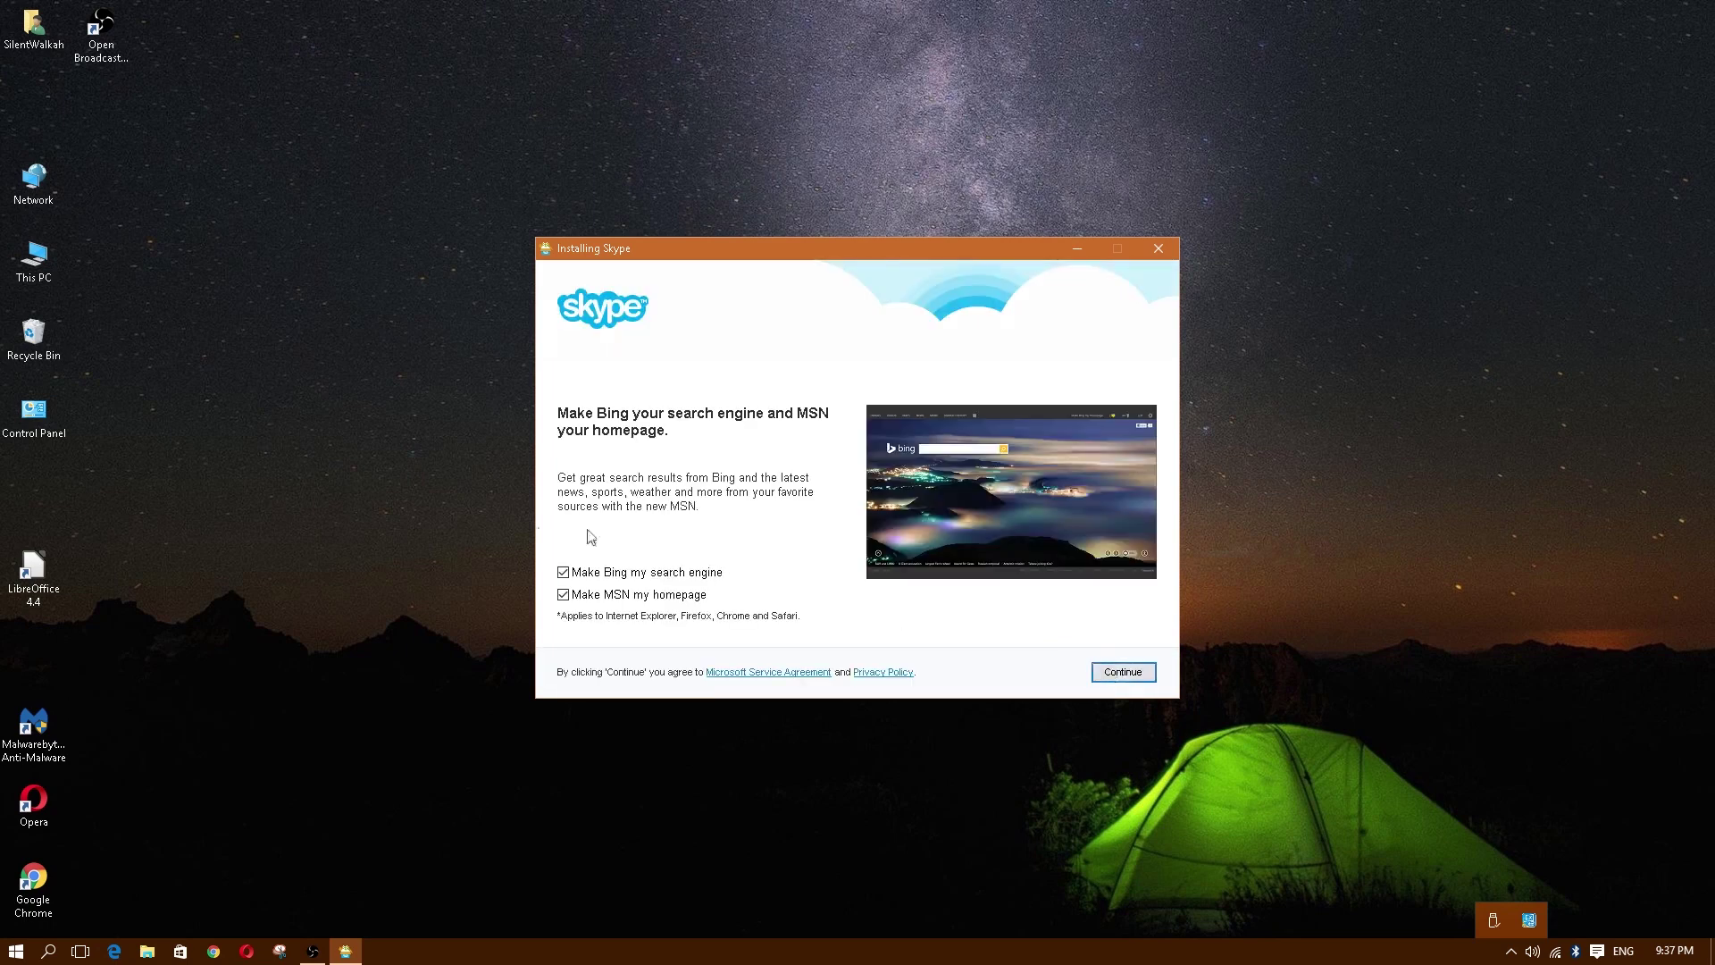
left_click(564, 573)
left_click(564, 596)
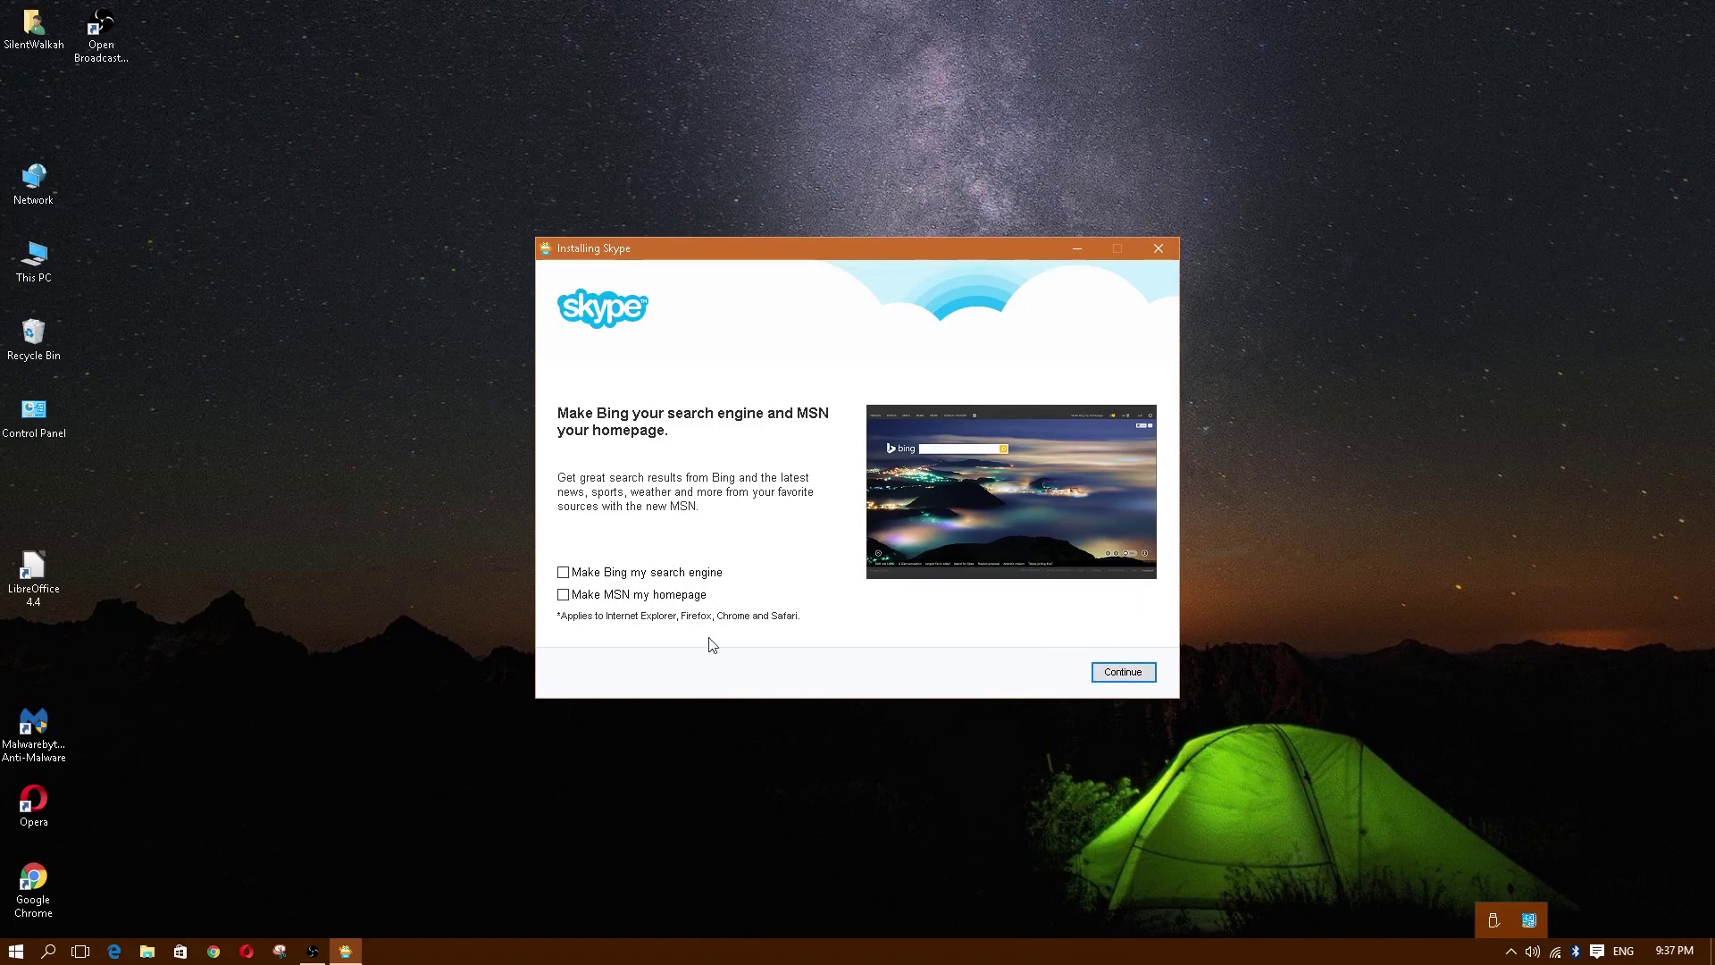
left_click(1138, 676)
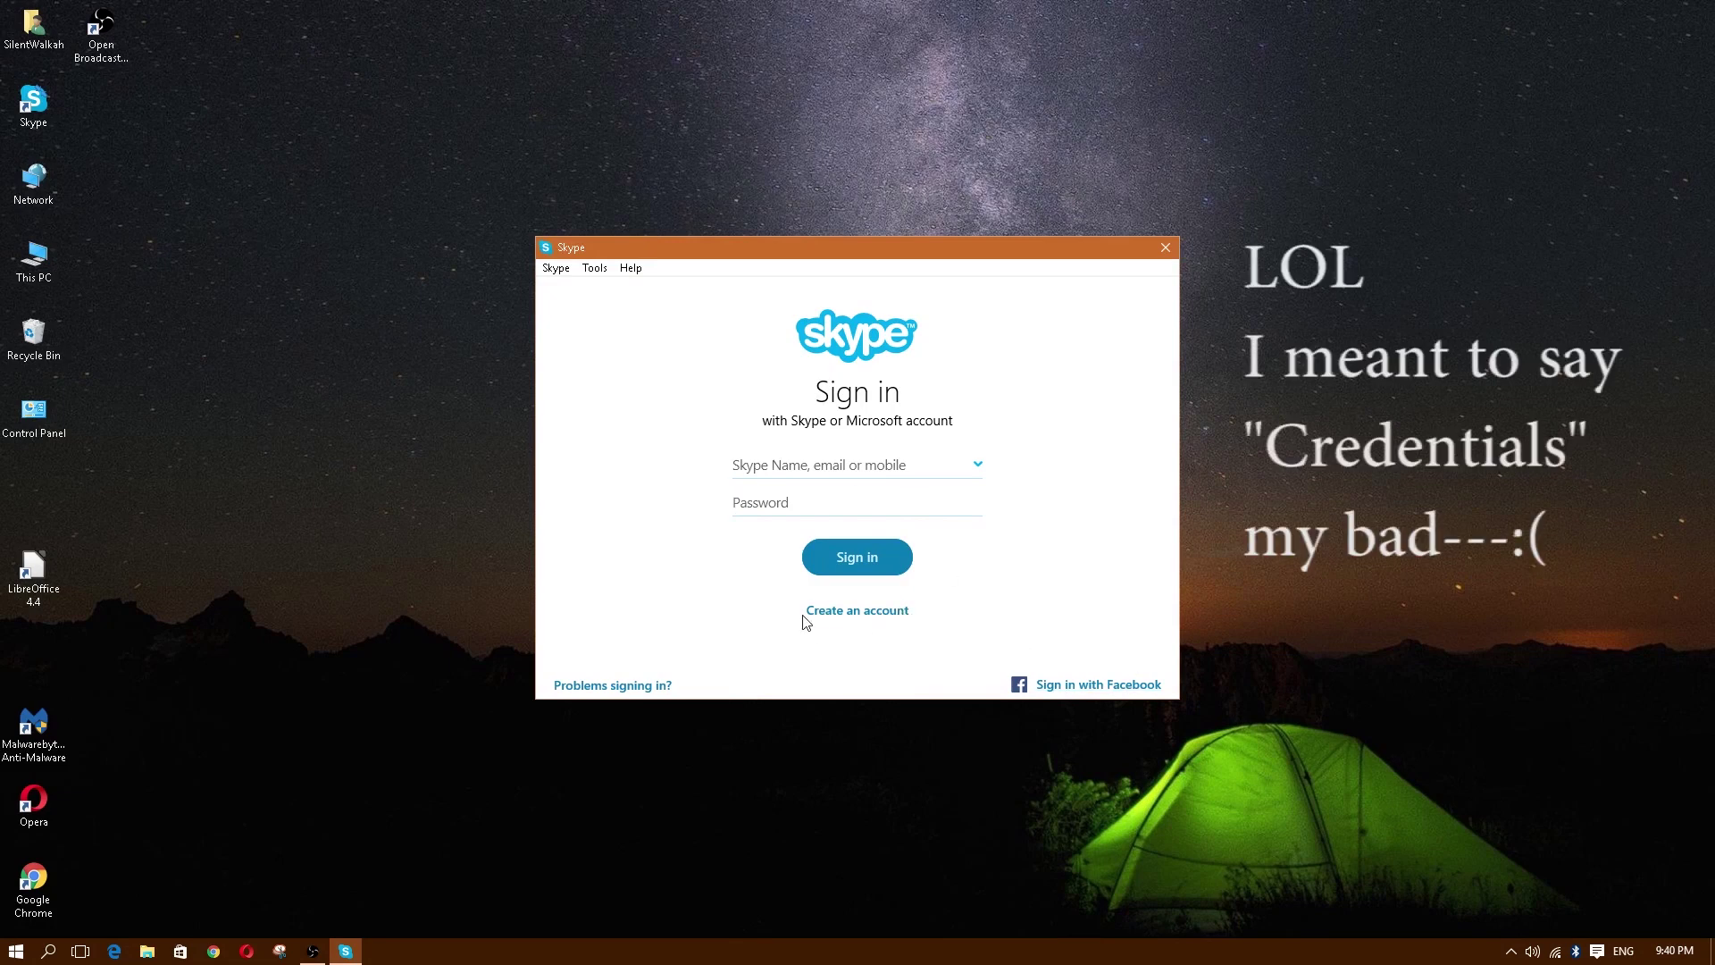
Step: Begin a new Skype account via Create an account, focusing the Phone number field
left_click(851, 612)
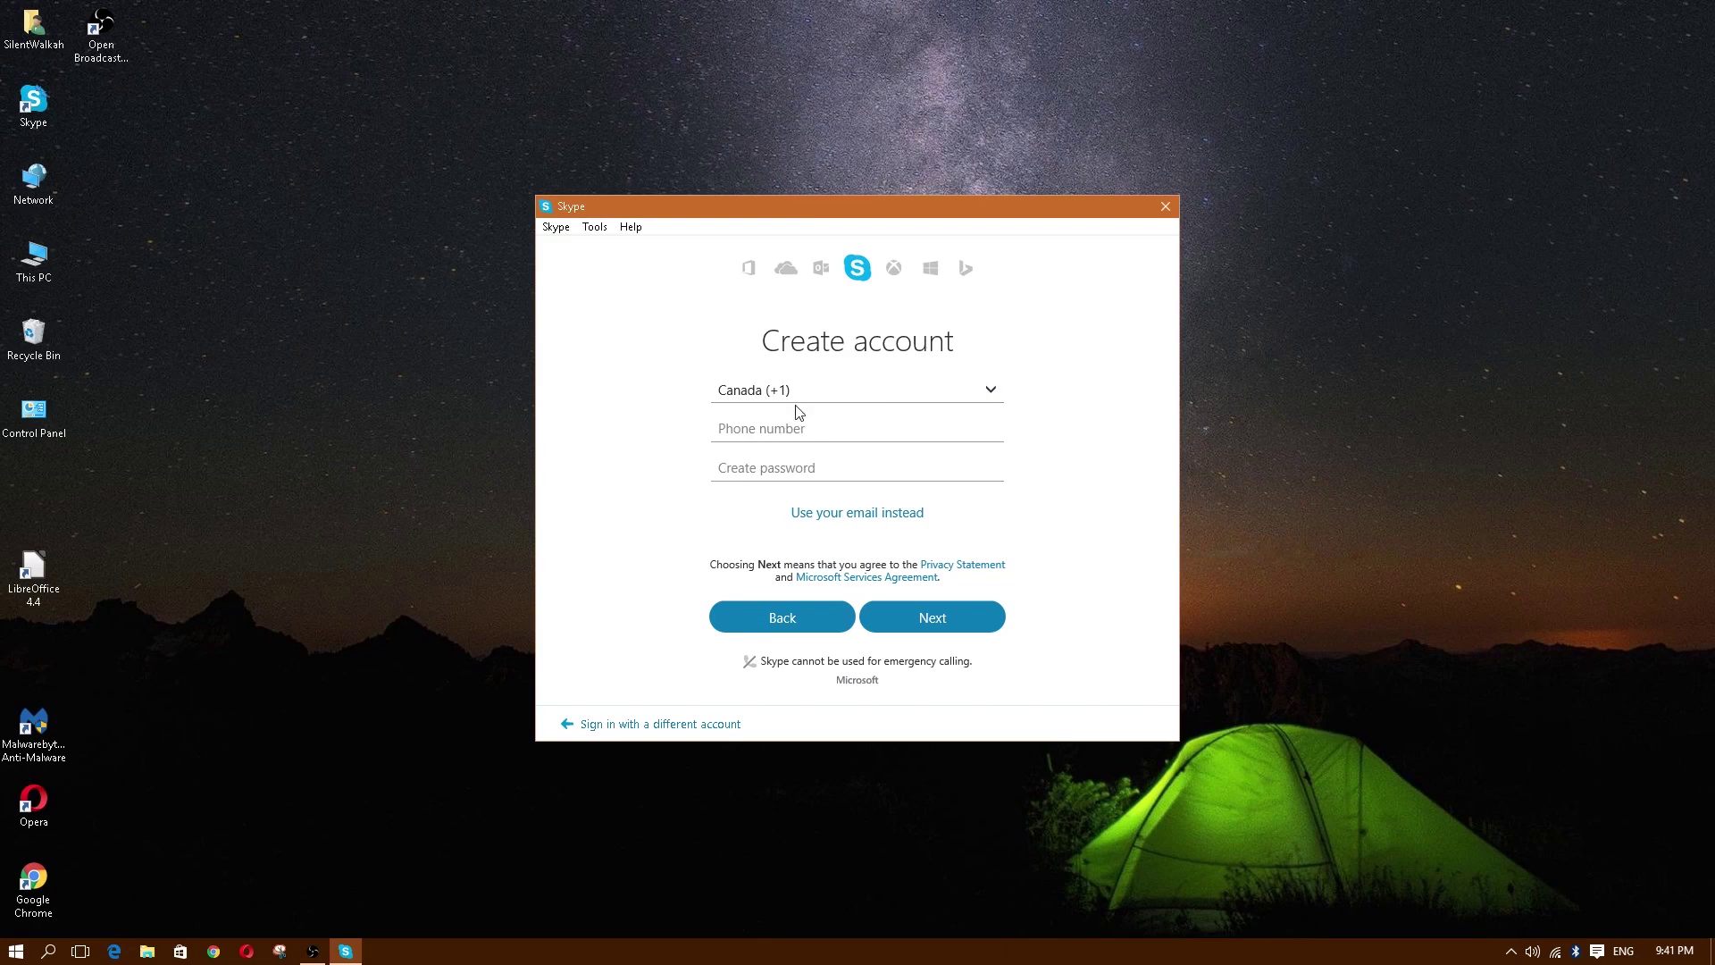
left_click(799, 428)
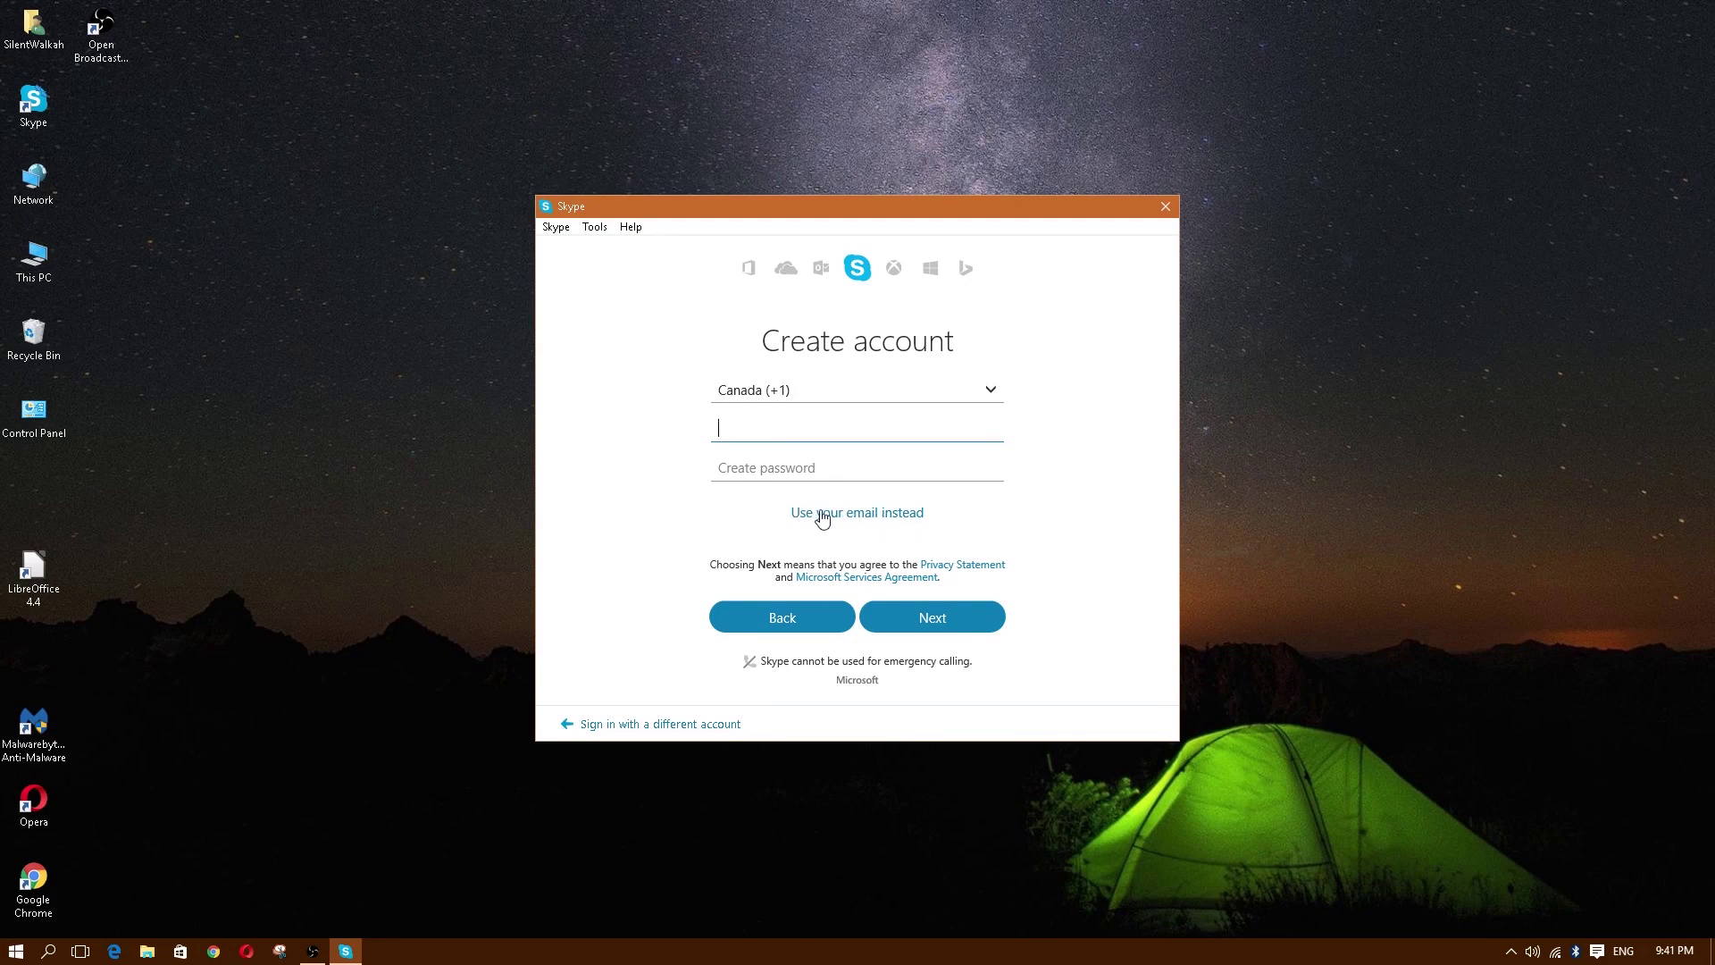
Step: Switch sign-up to Use your email instead and untick Microsoft promotional emails
left_click(804, 467)
left_click(796, 429)
key("Tab")
left_click(774, 422)
left_click(770, 454)
left_click(778, 426)
left_click(772, 468)
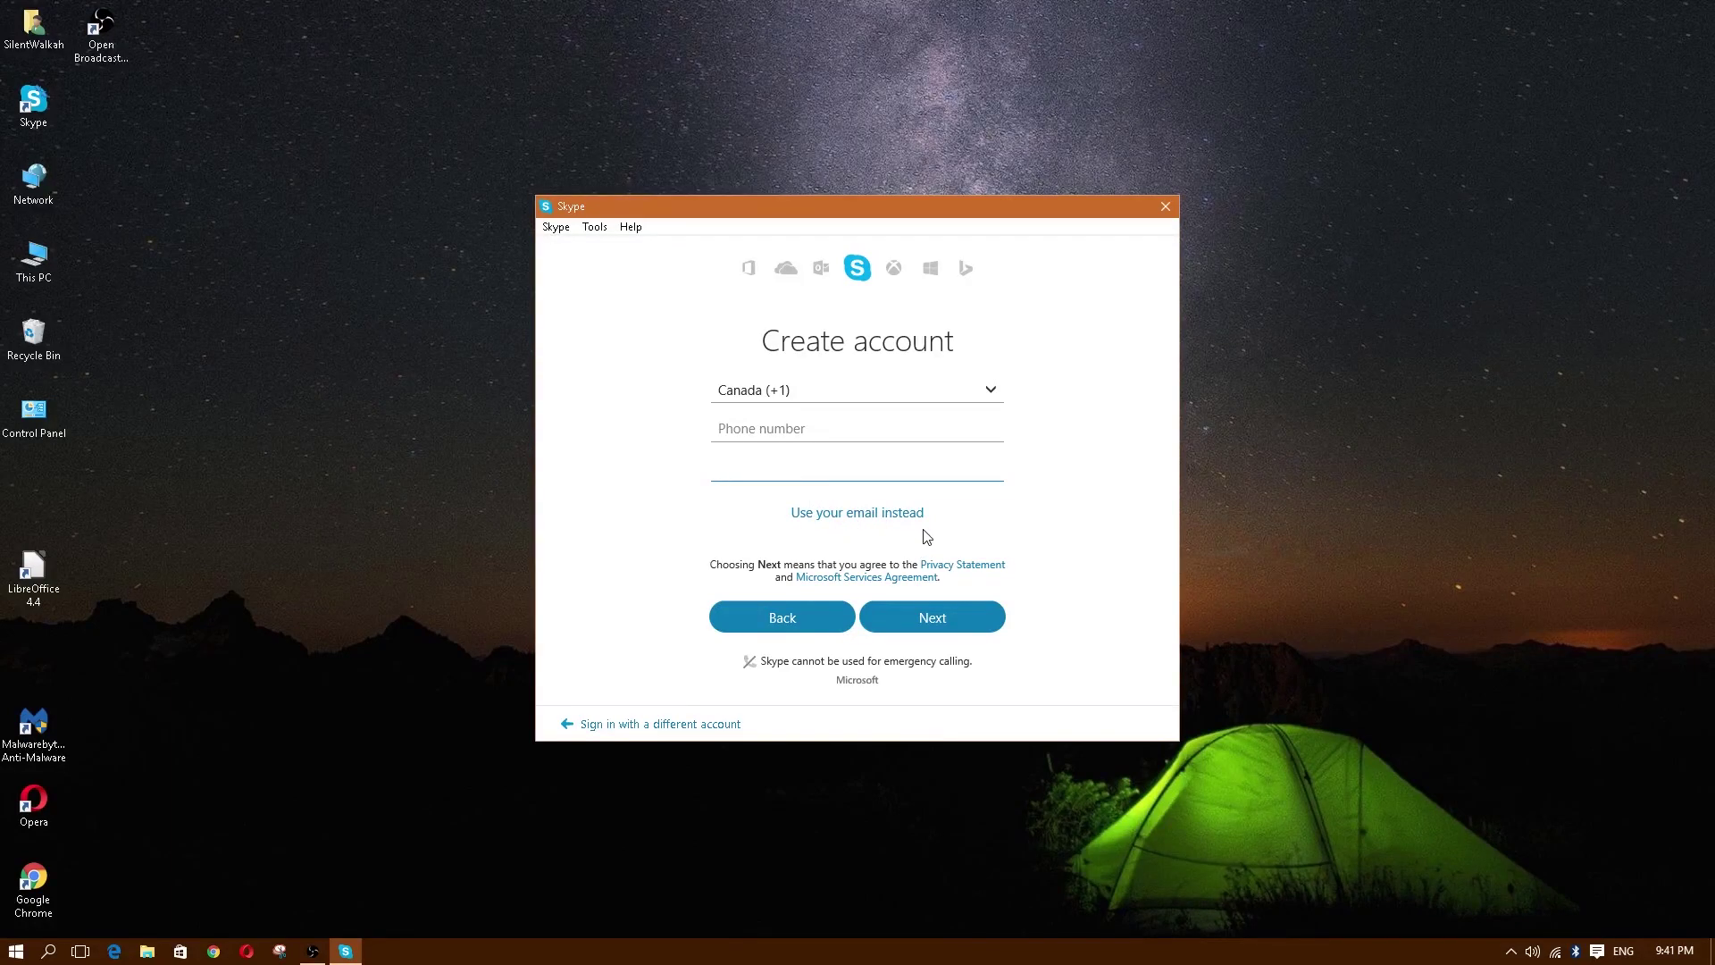
left_click(810, 427)
left_click(797, 459)
left_click(848, 521)
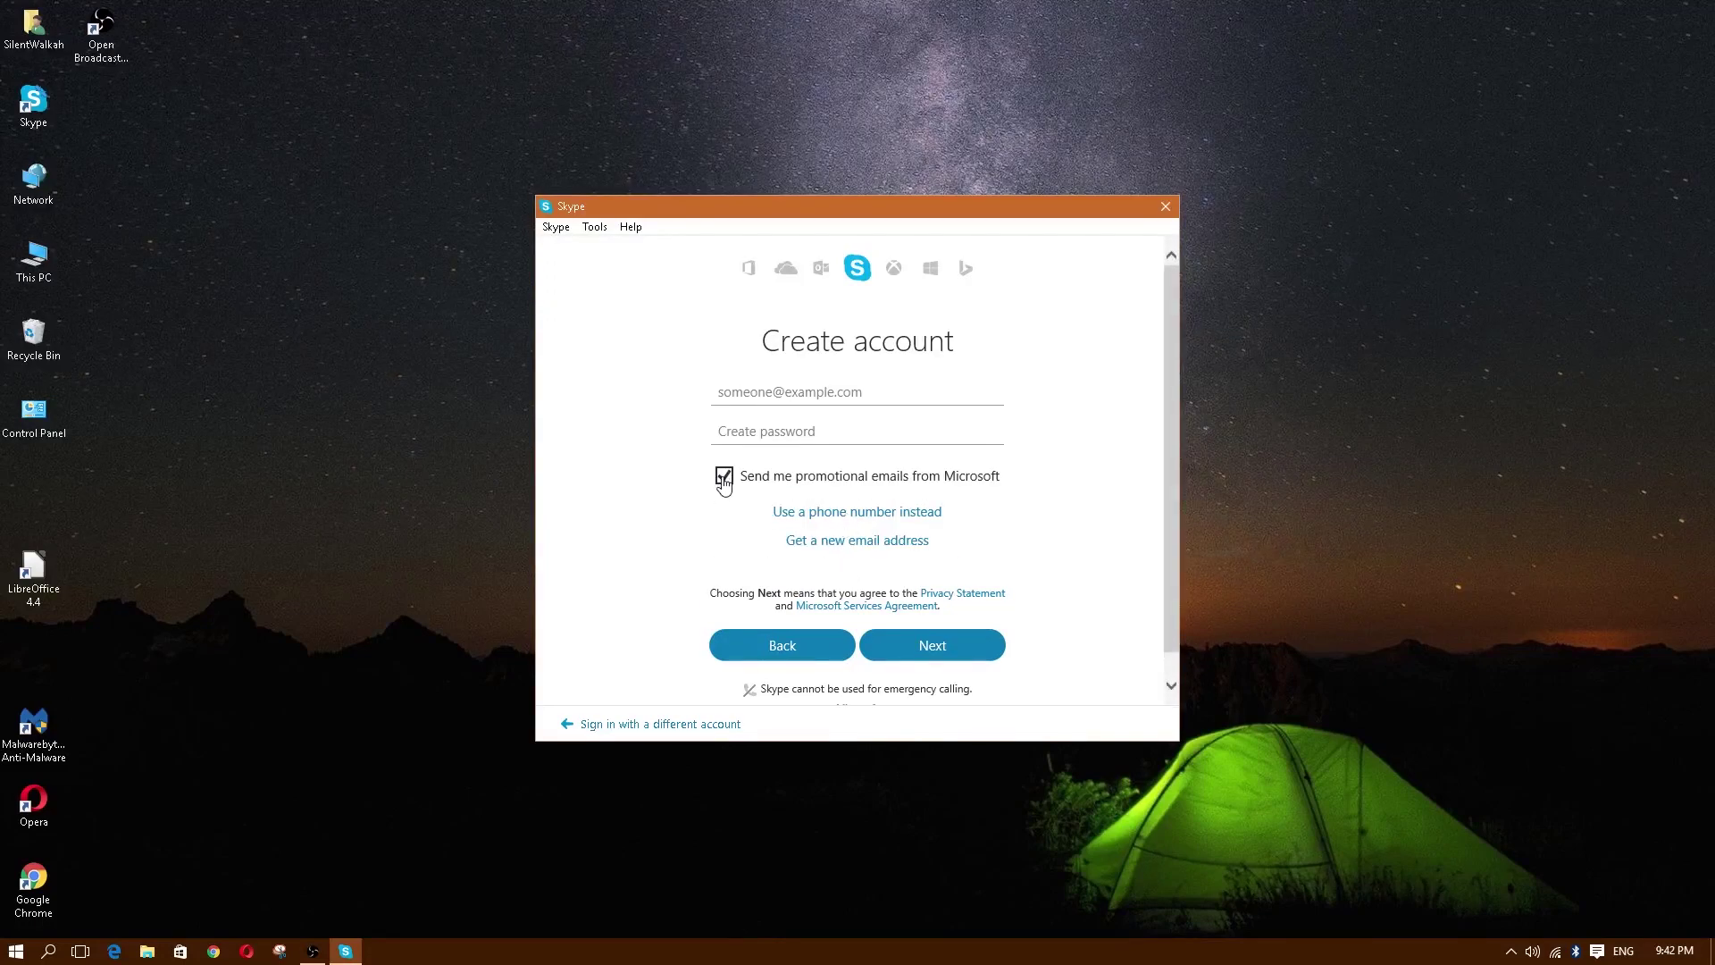
left_click(725, 479)
left_click(834, 541)
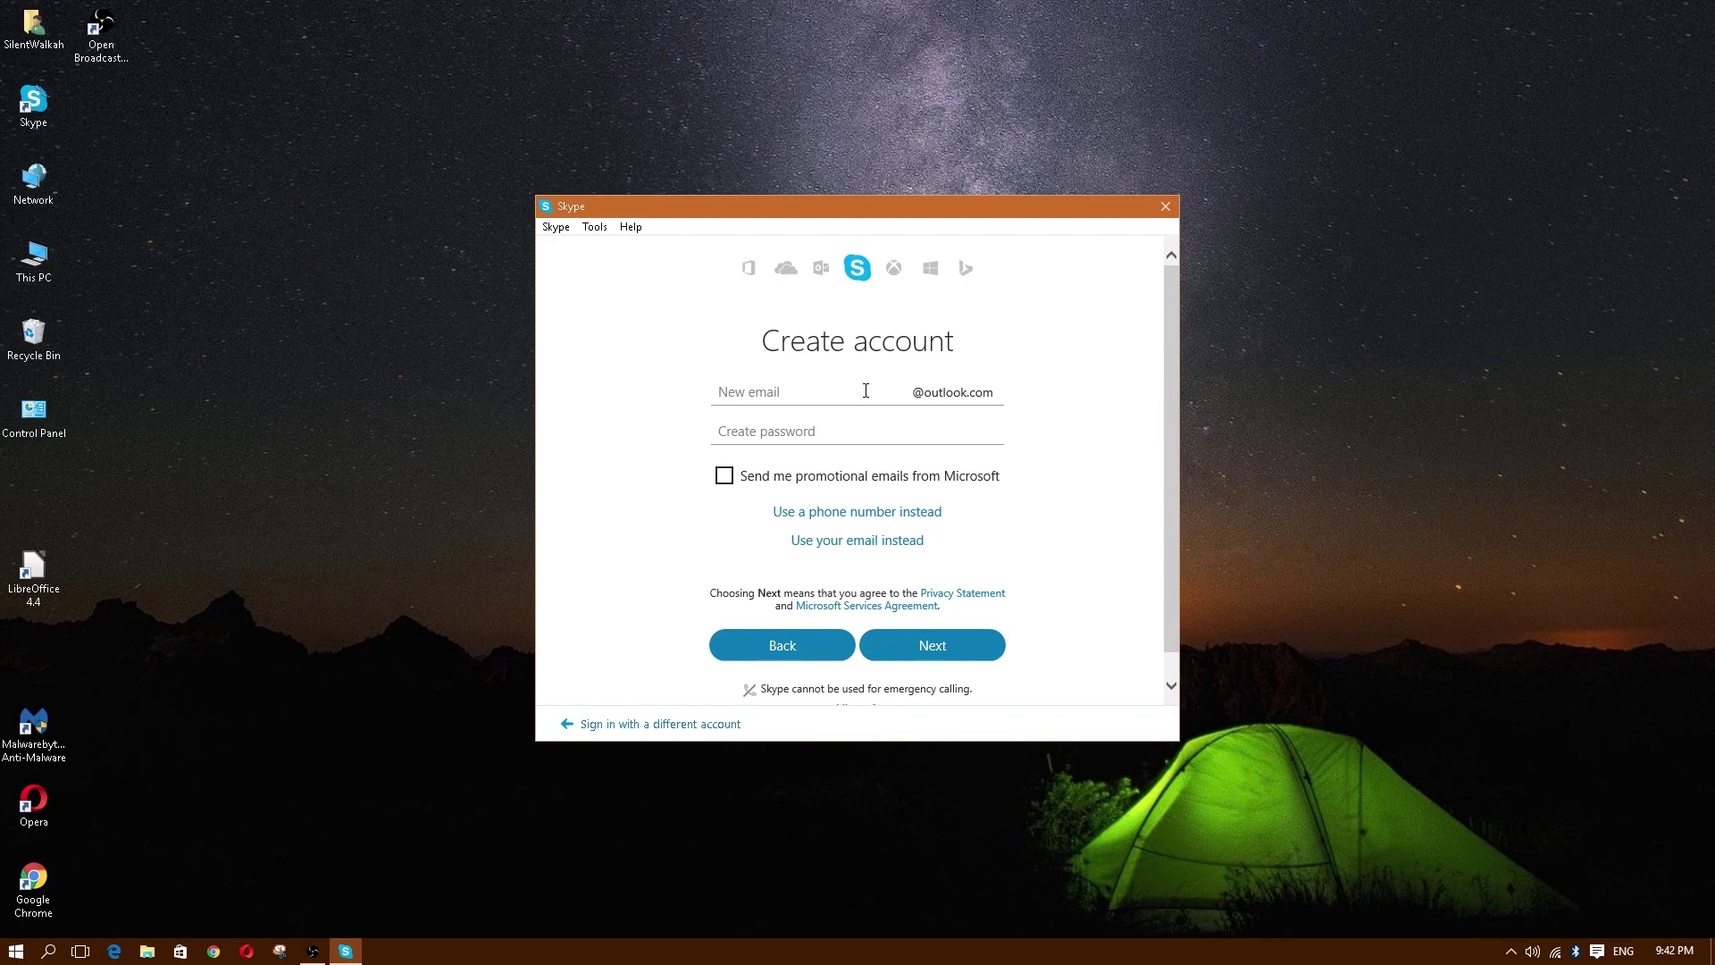
left_click(820, 391)
left_click(872, 547)
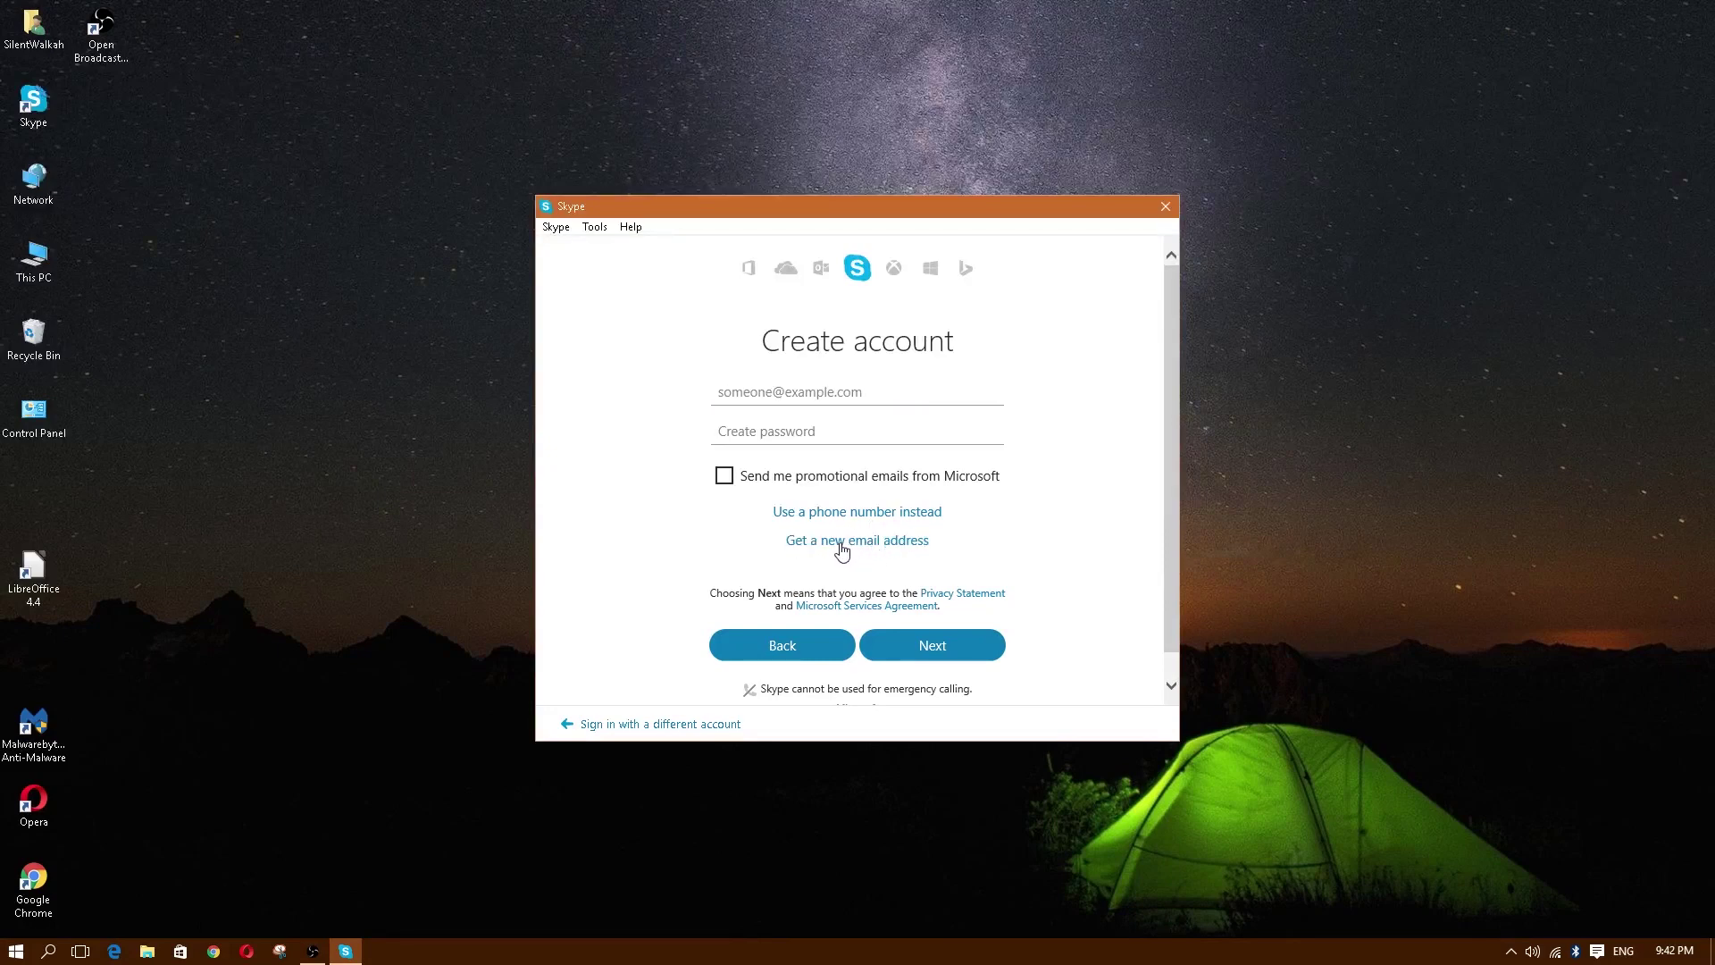
left_click(841, 546)
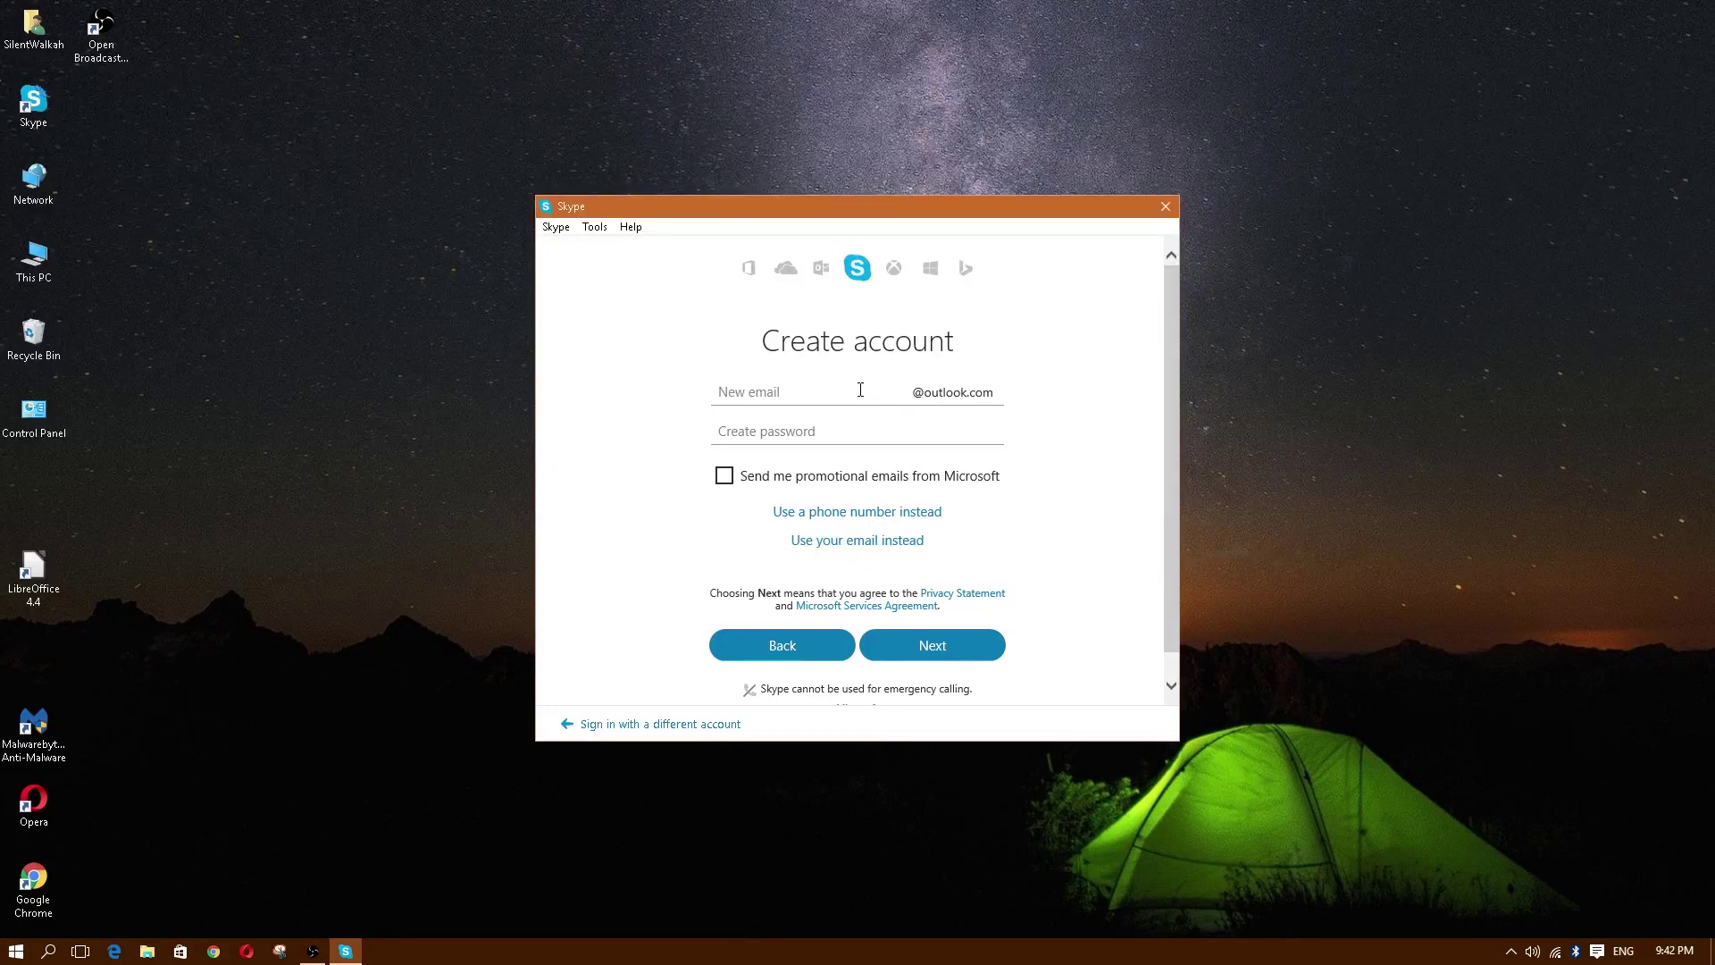
left_click(811, 396)
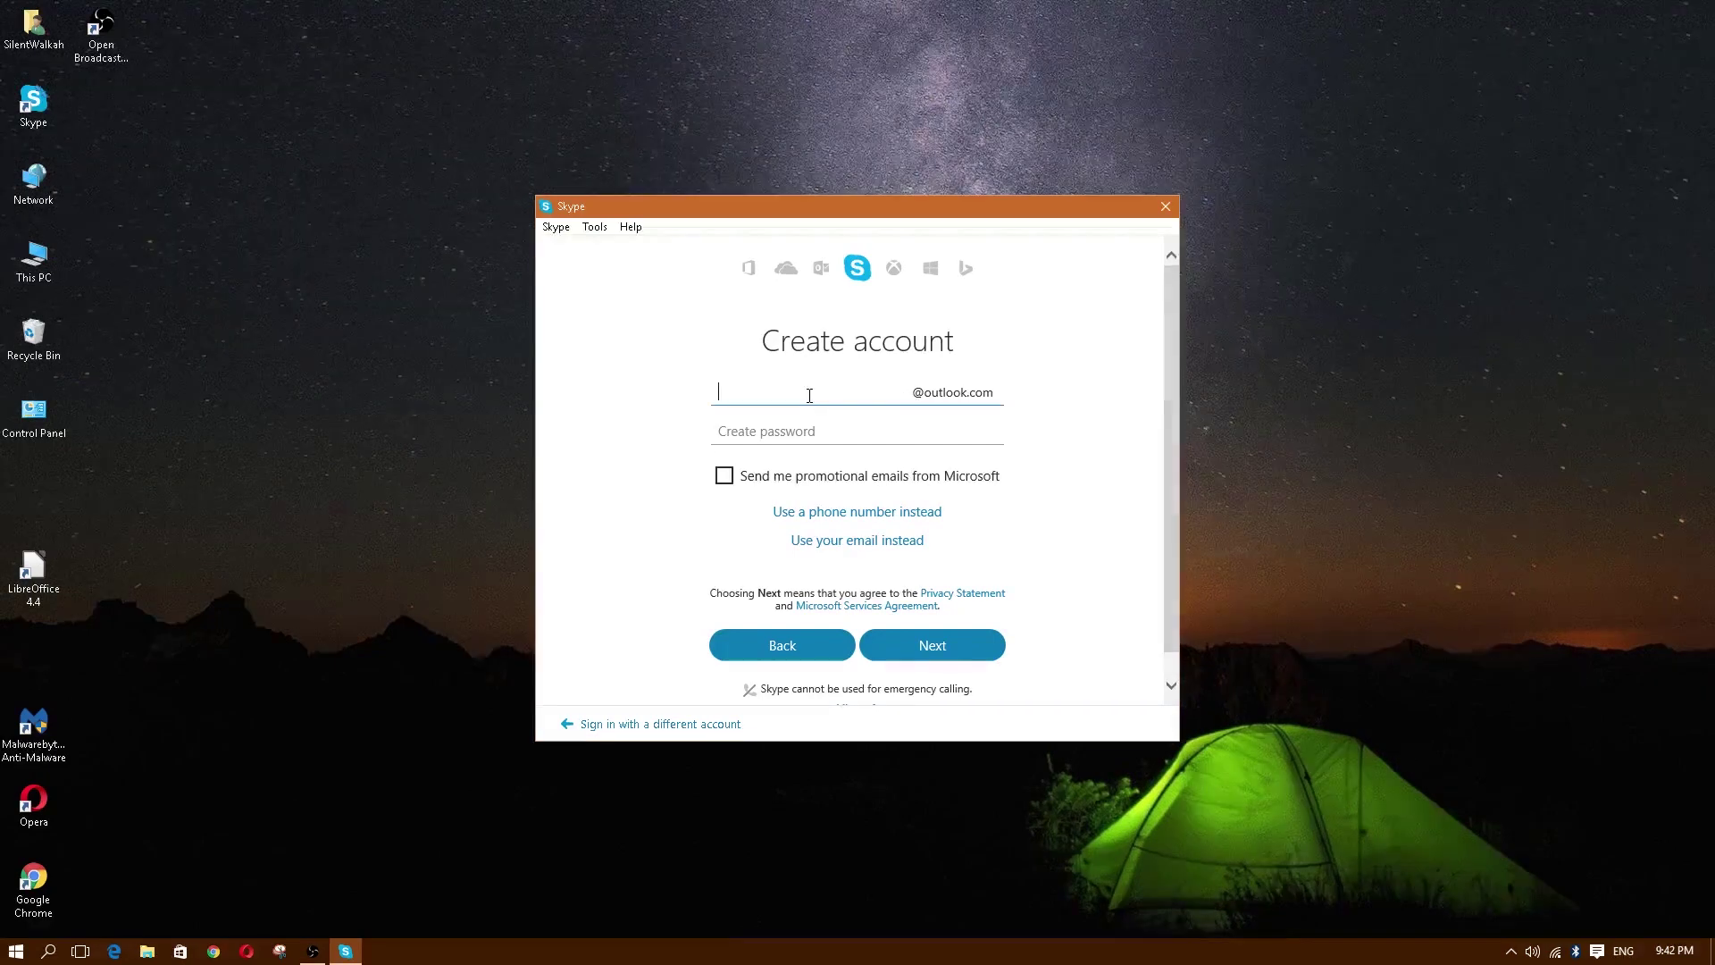
left_click_drag(1005, 398, 895, 401)
left_click(854, 419)
left_click(791, 394)
left_click(796, 429)
left_click(803, 389)
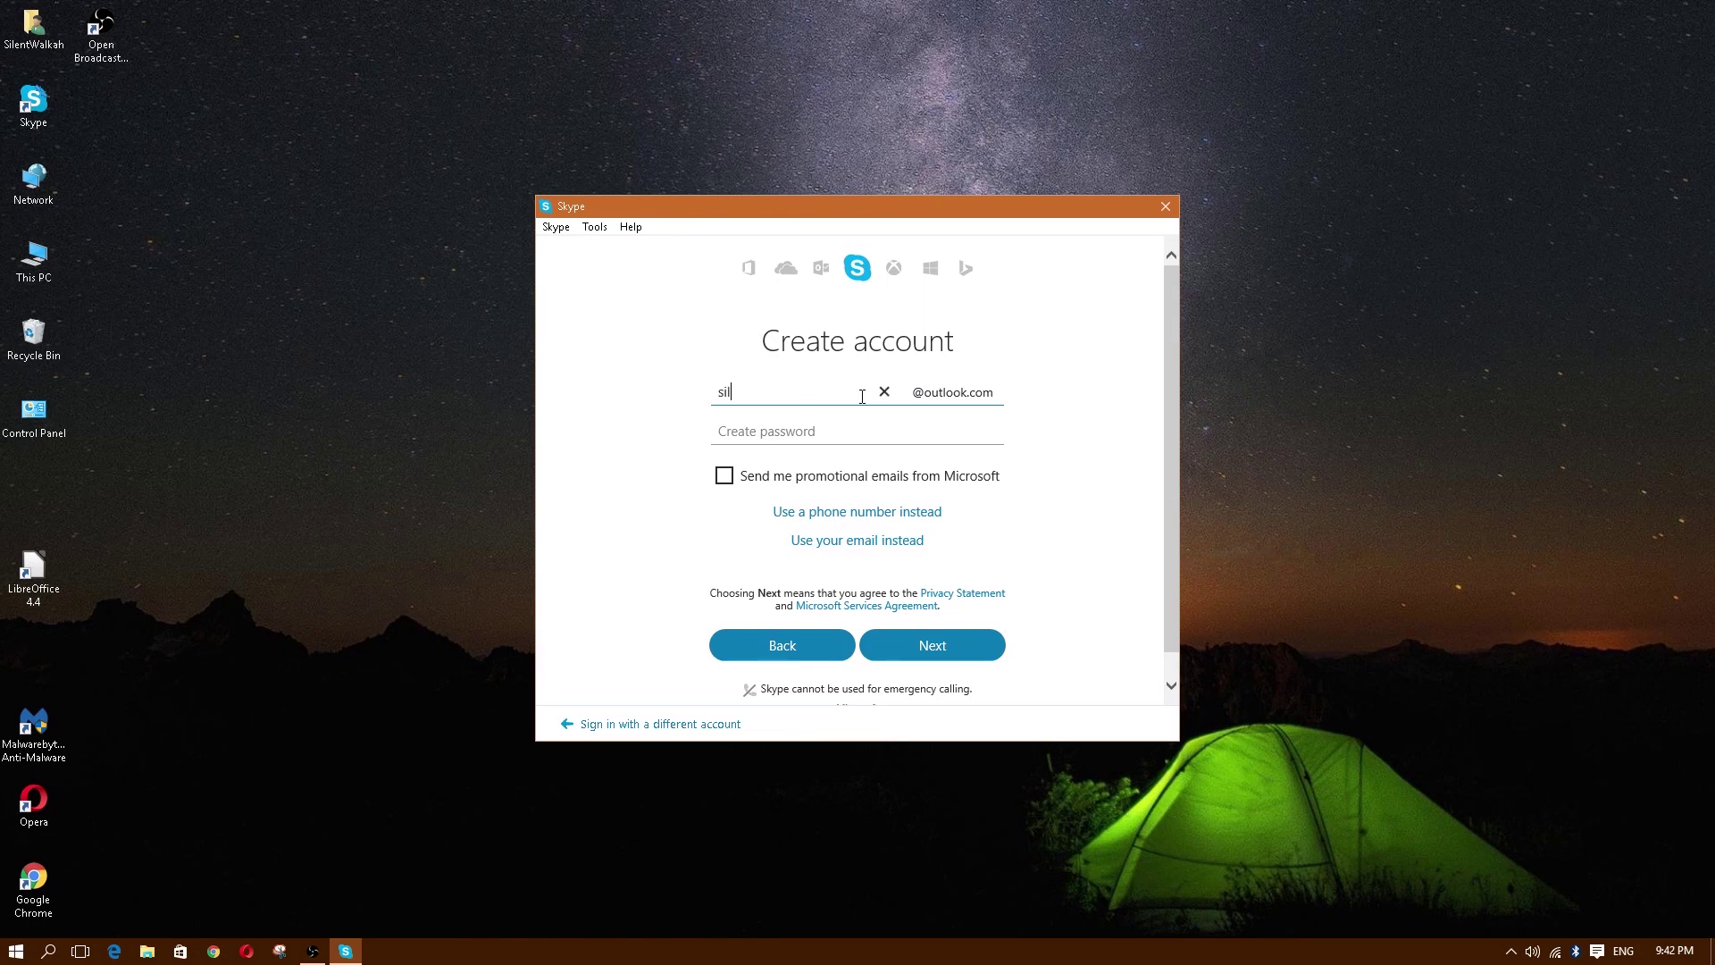
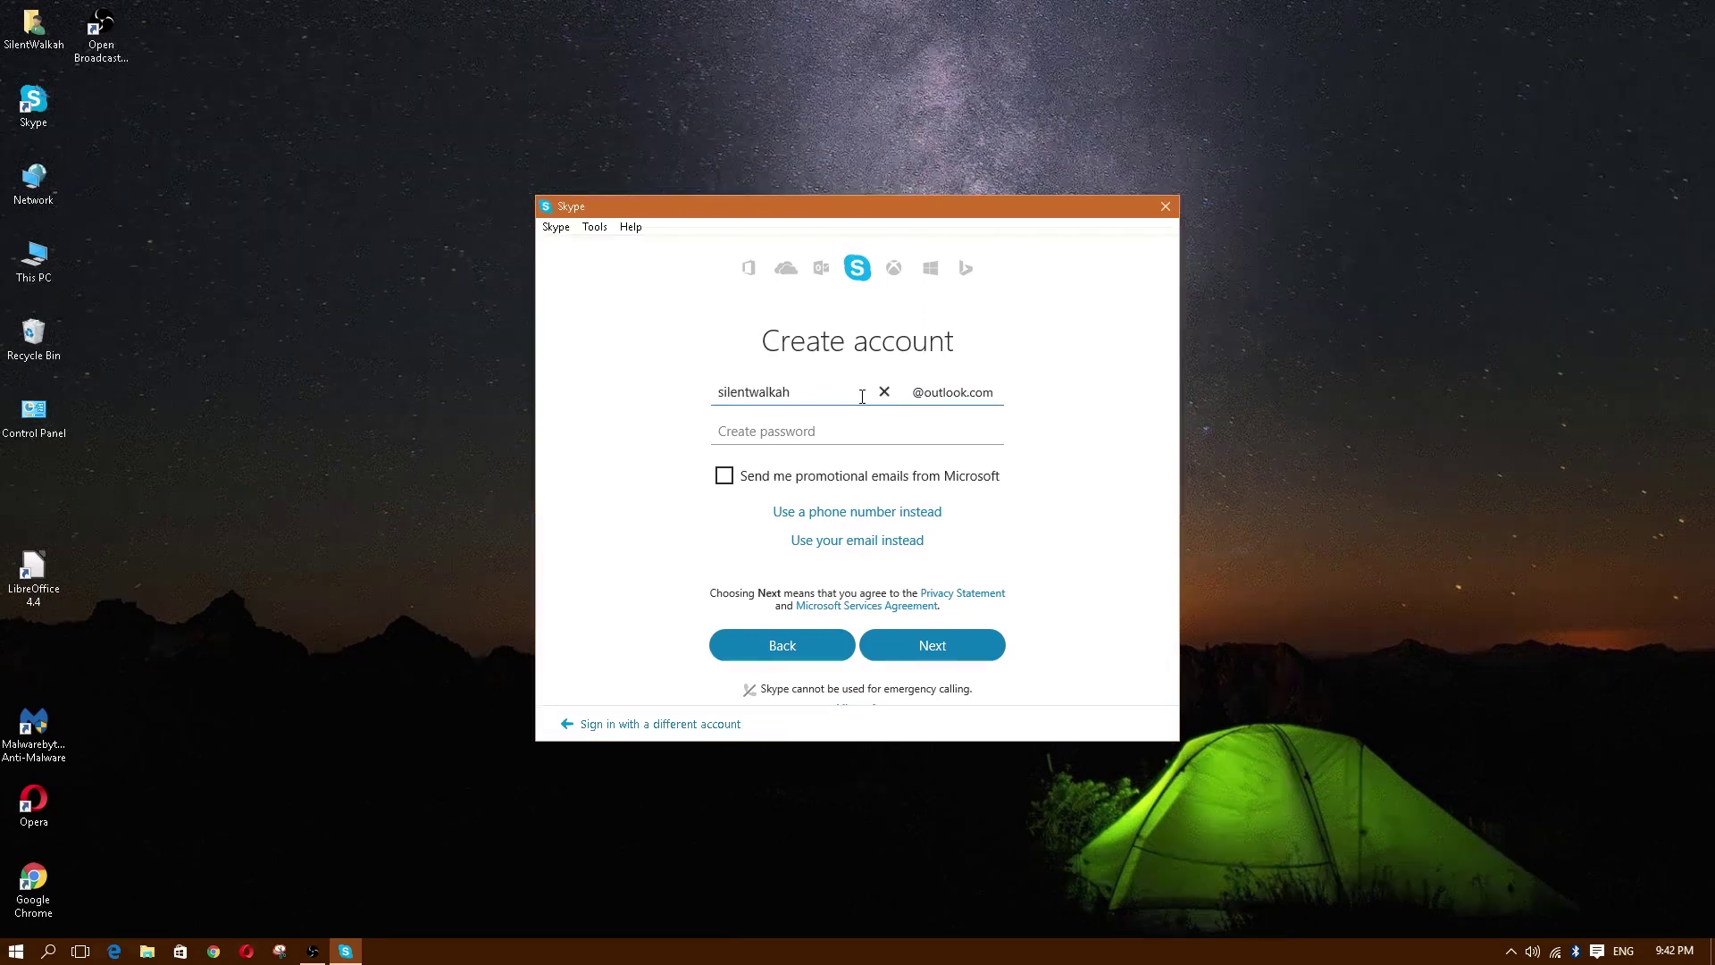
Step: Enter the new outlook.com username and a password, then submit with Next
left_click(761, 430)
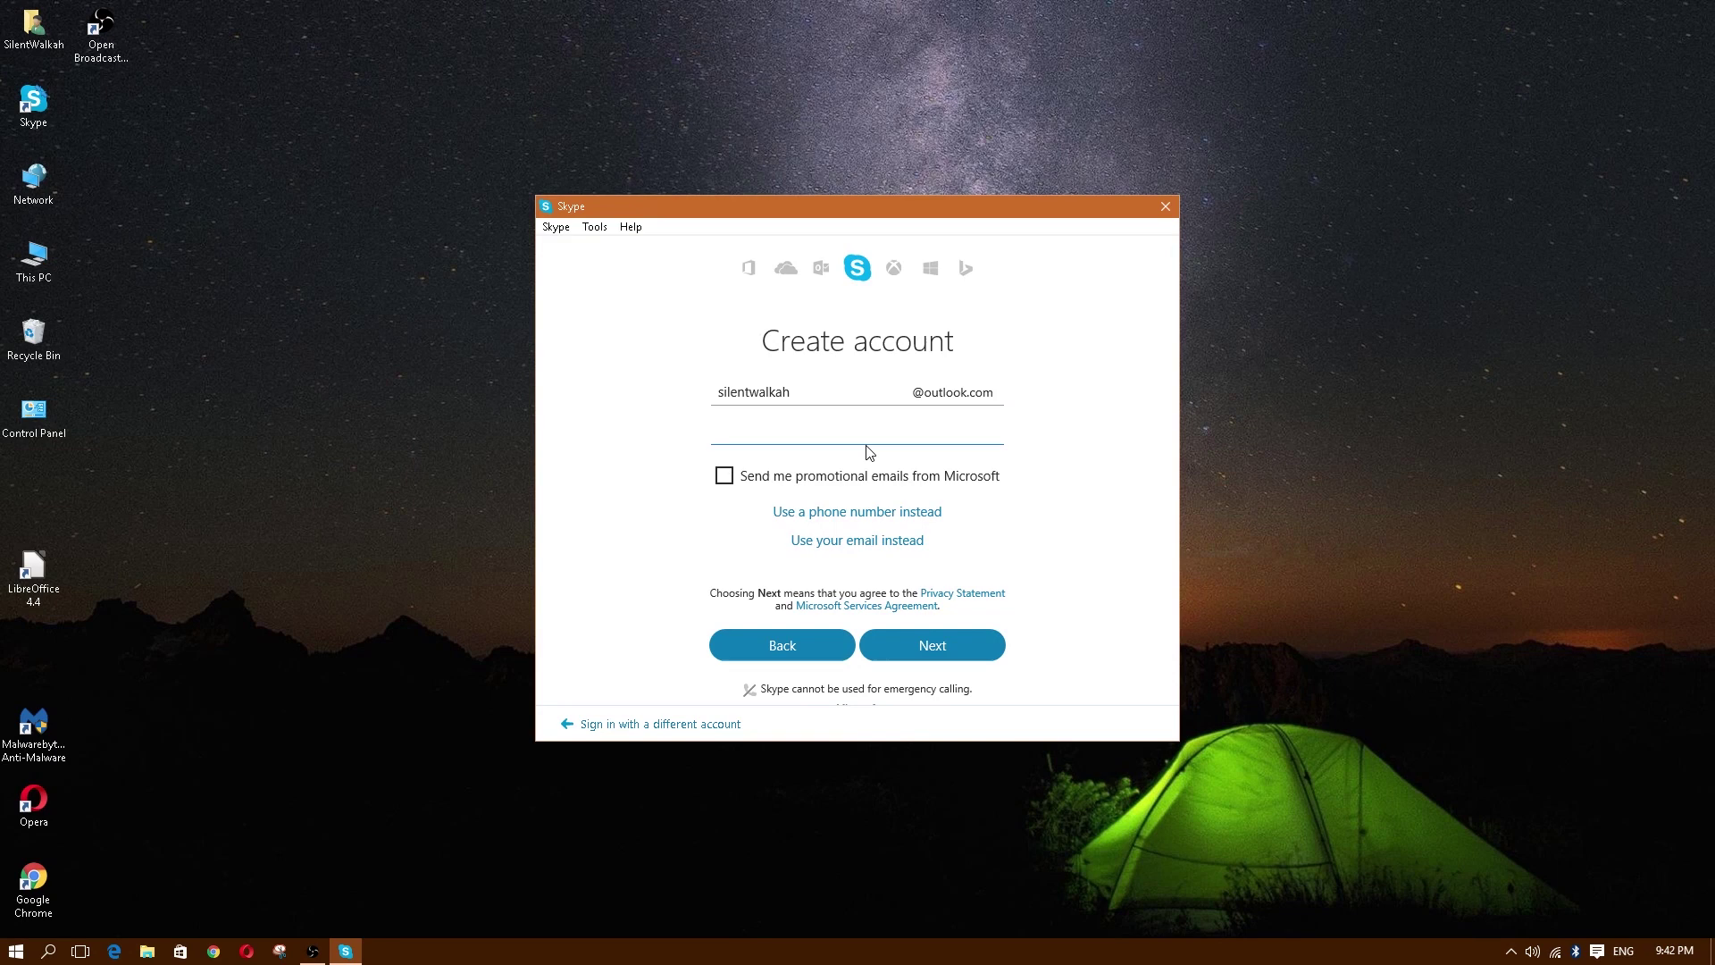
type("•••••••")
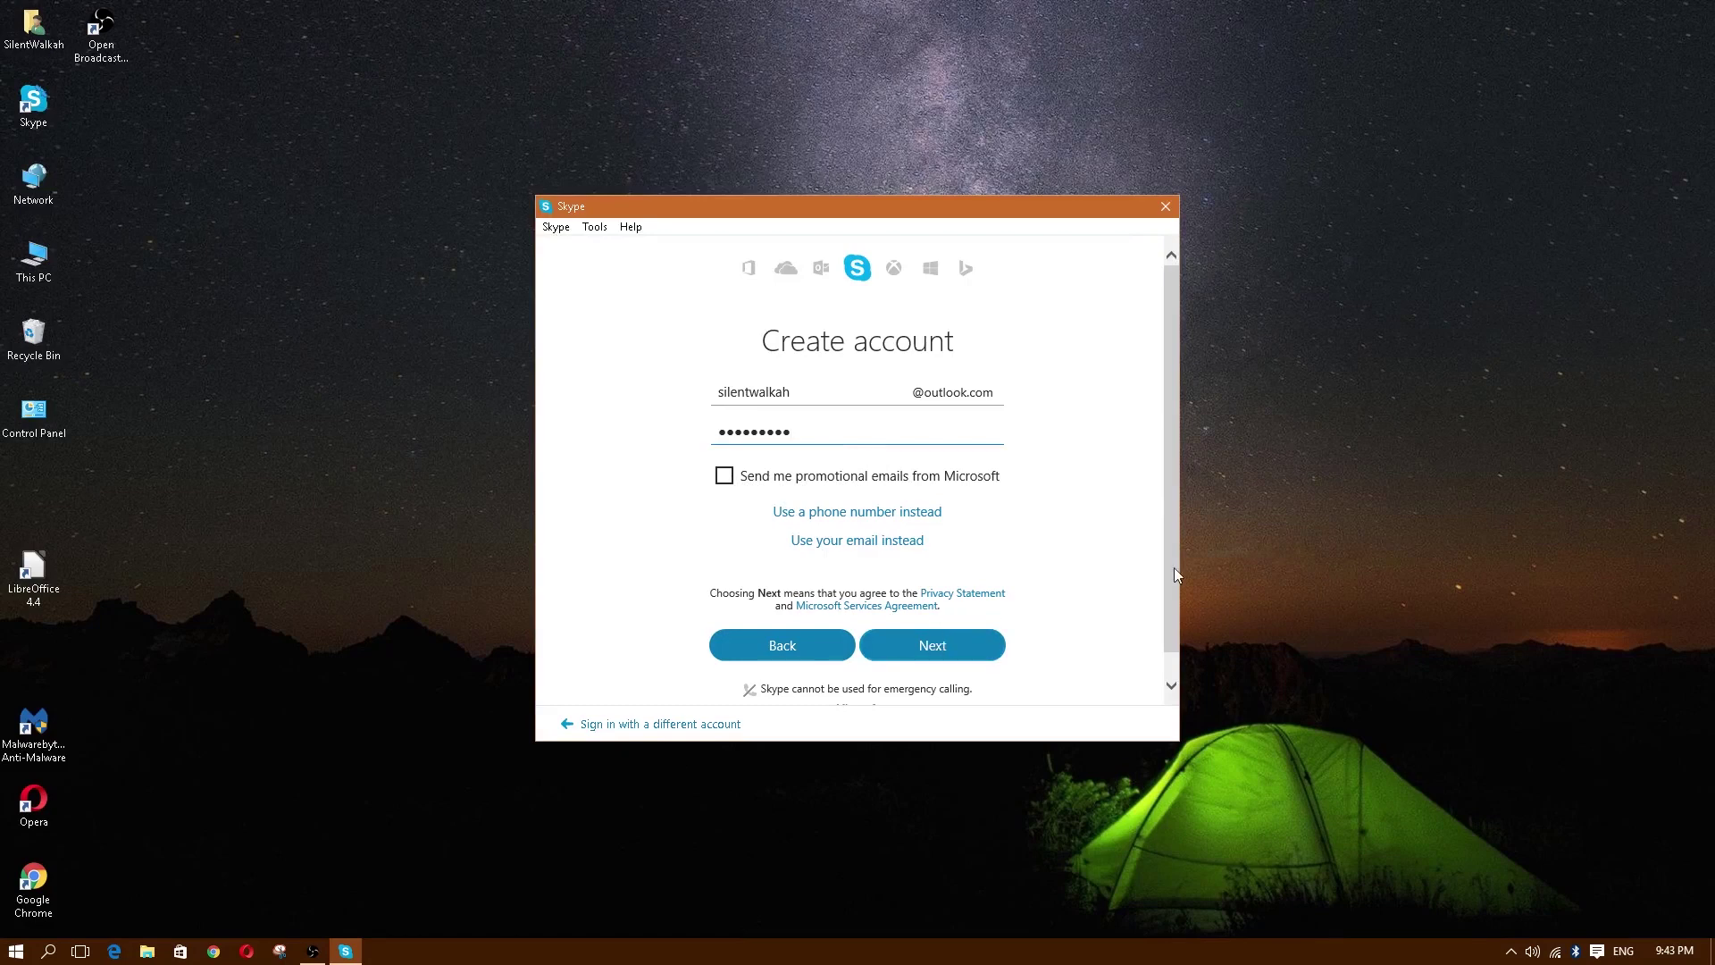
scroll(1172, 559, "down", 1)
left_click(999, 611)
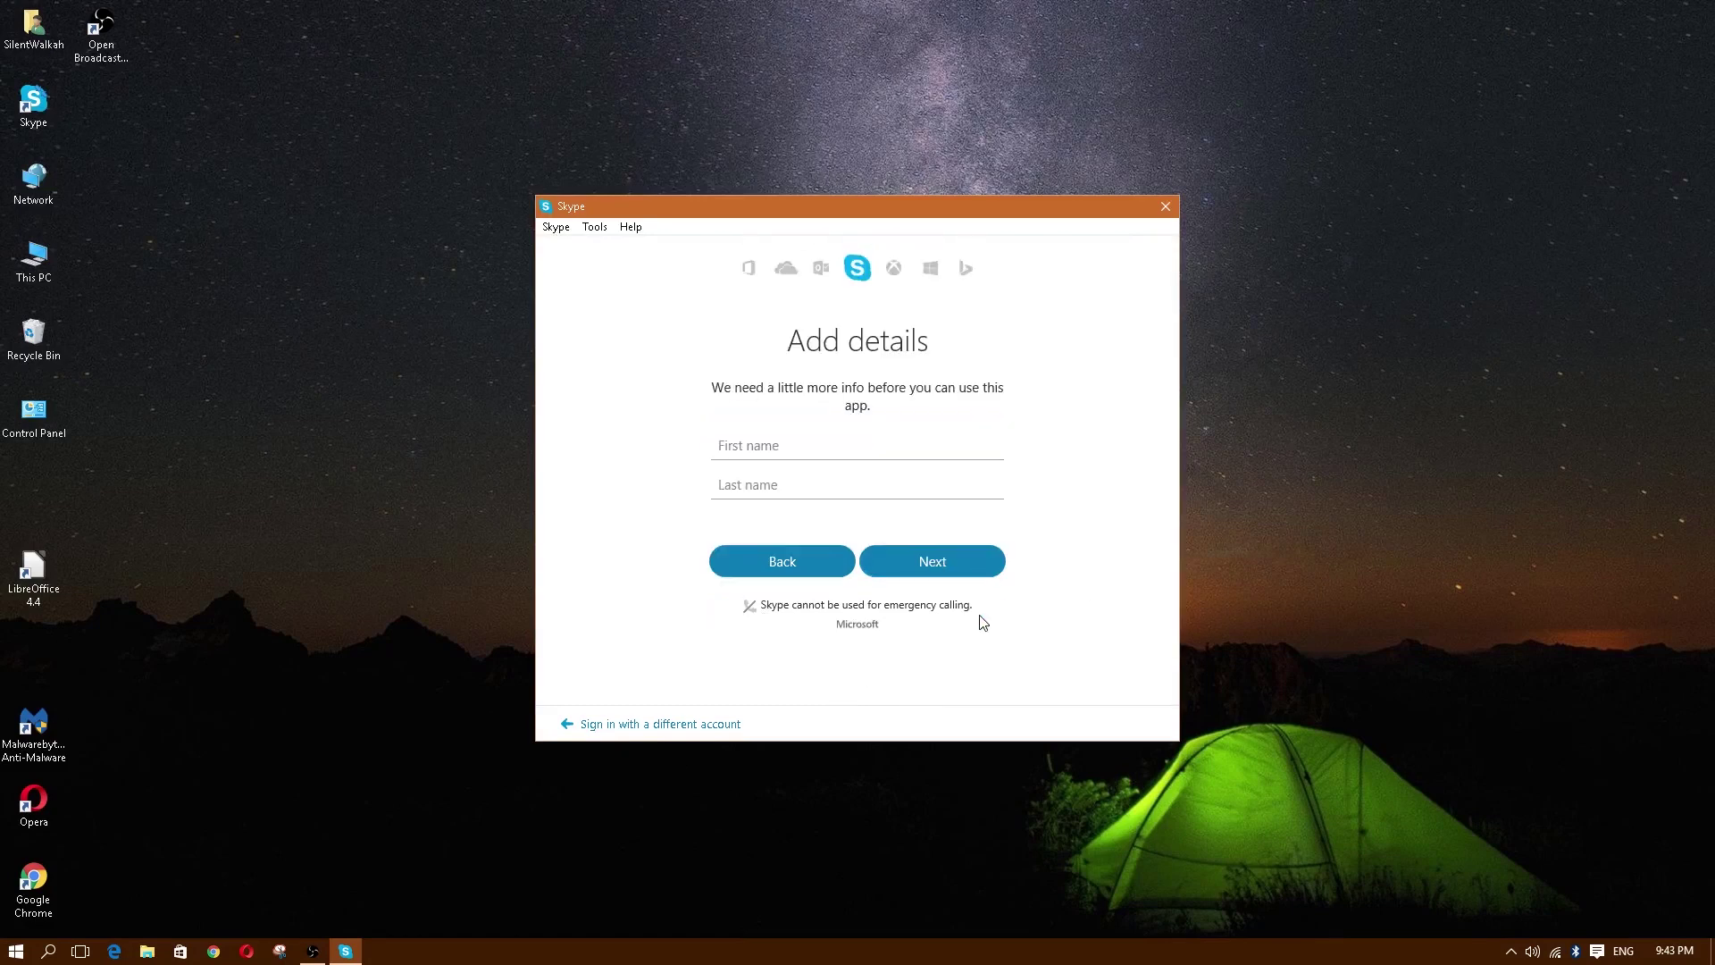
Step: Enter the user's first and last name, submit, and allow Skype on private networks
left_click(781, 451)
left_click(754, 485)
left_click(769, 444)
left_click(770, 482)
left_click(771, 448)
left_click(772, 478)
left_click(934, 561)
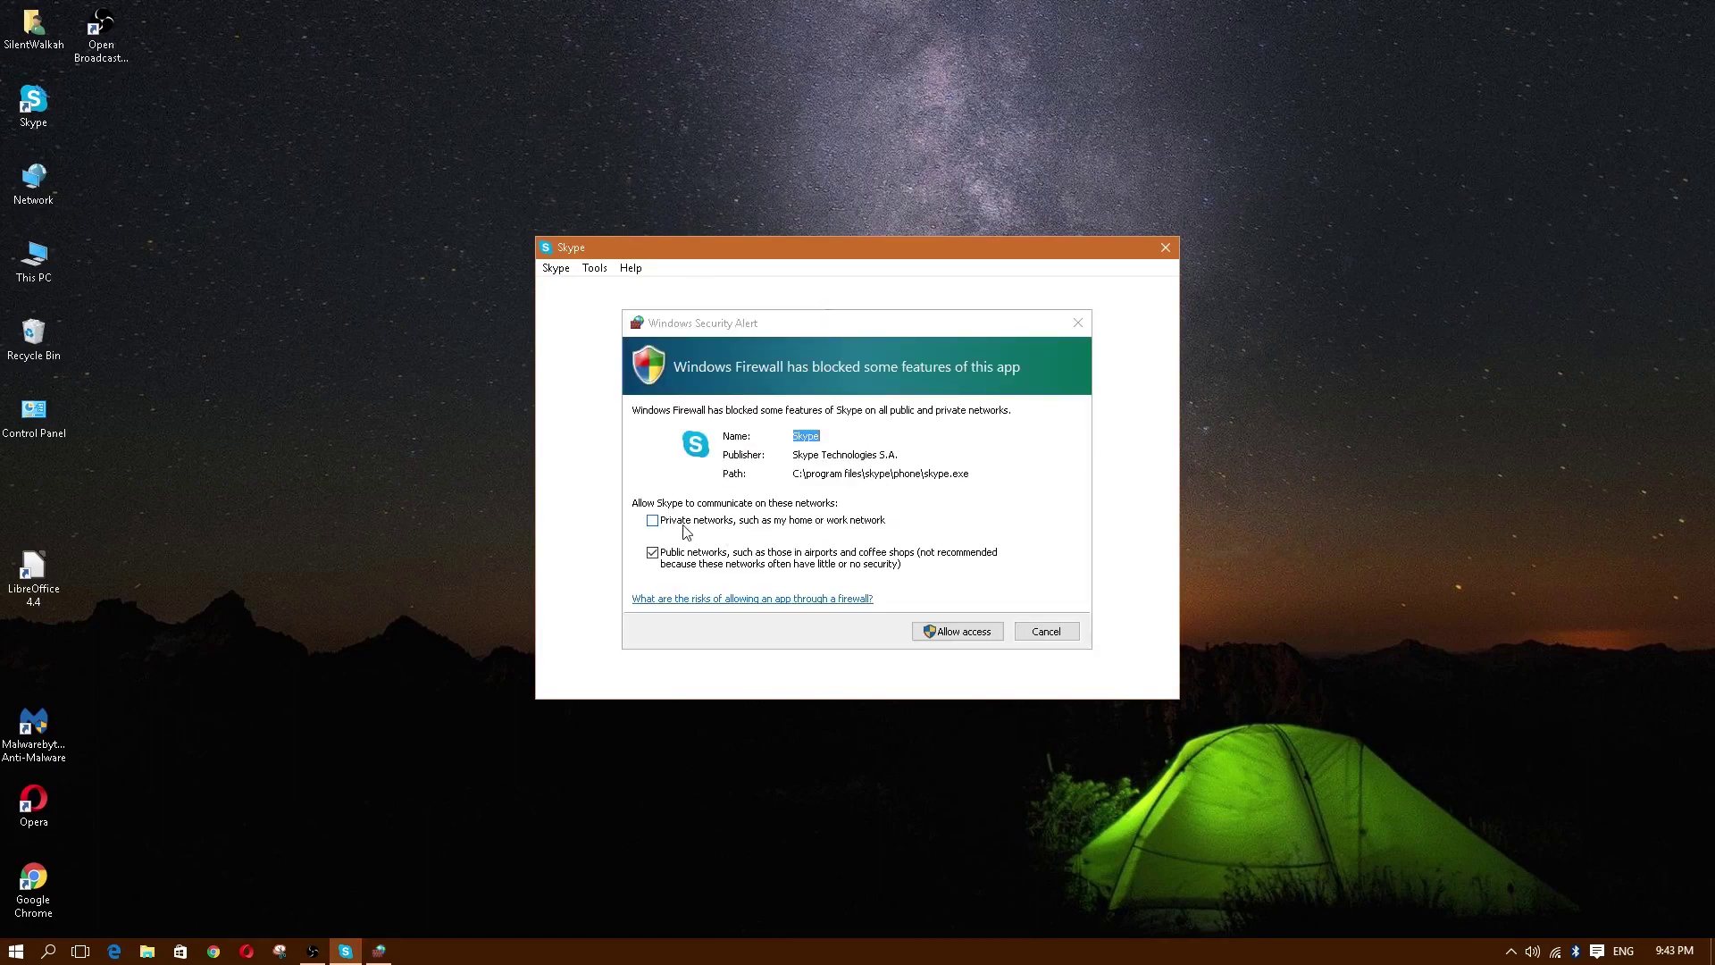
left_click(665, 527)
Step: Grant Skype firewall access, then continue from 'Nearly done' to the sound and video check
left_click(969, 640)
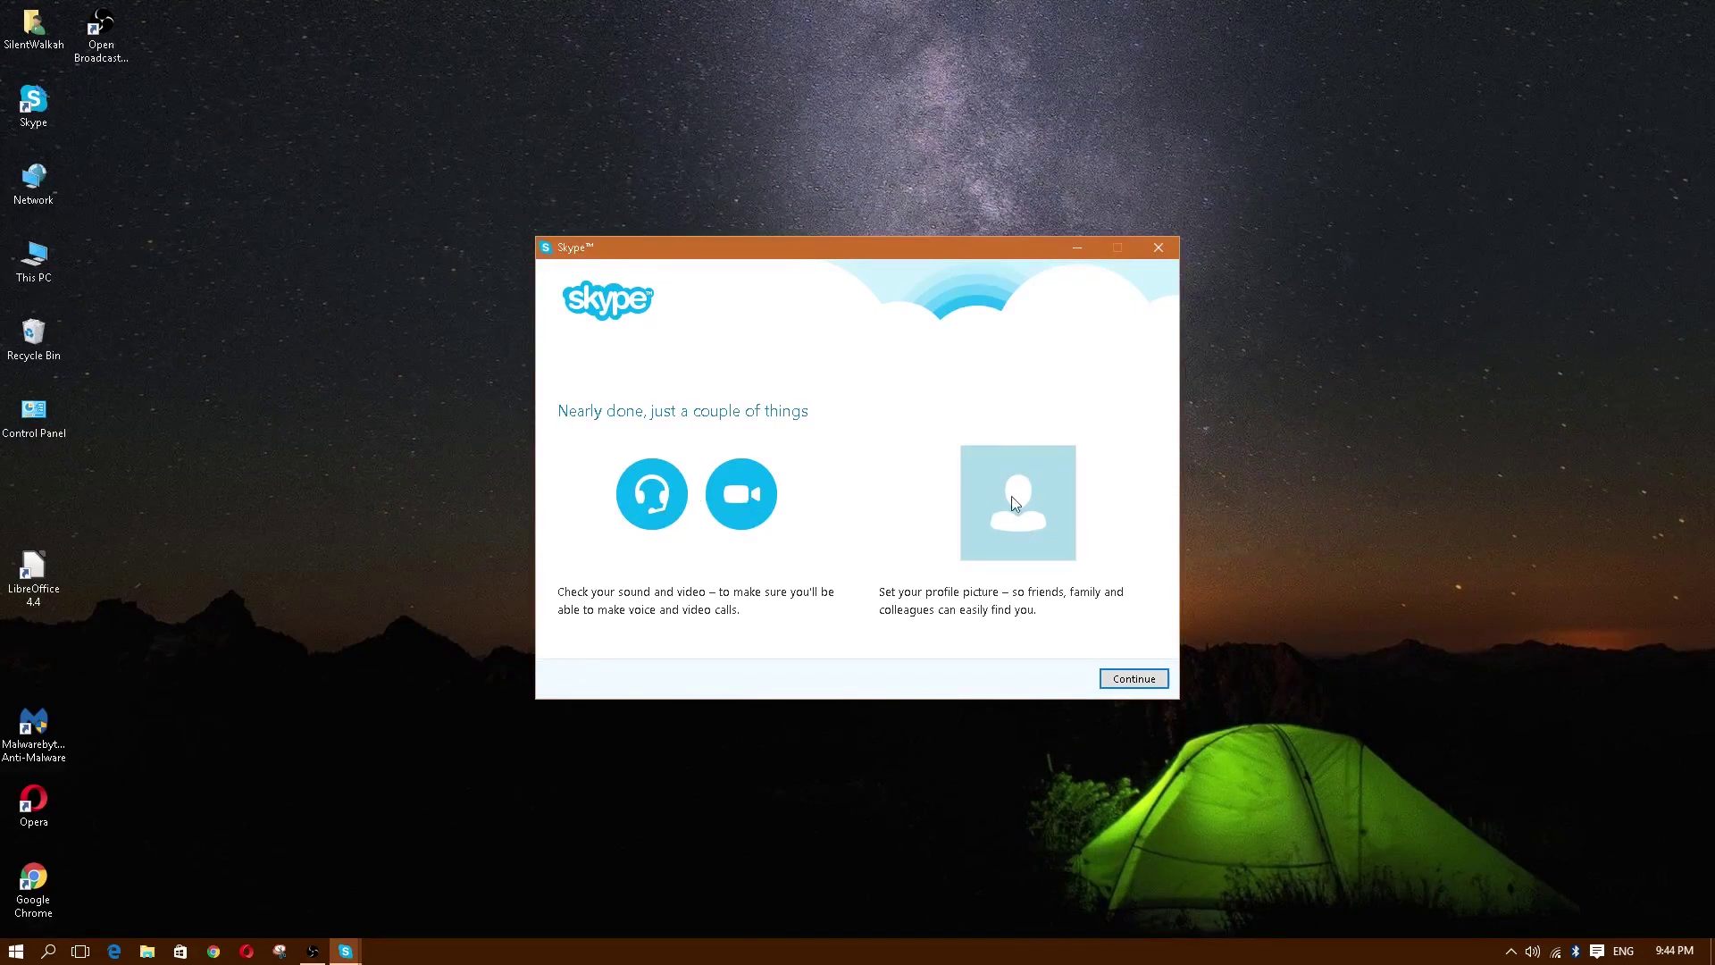
left_click(1147, 689)
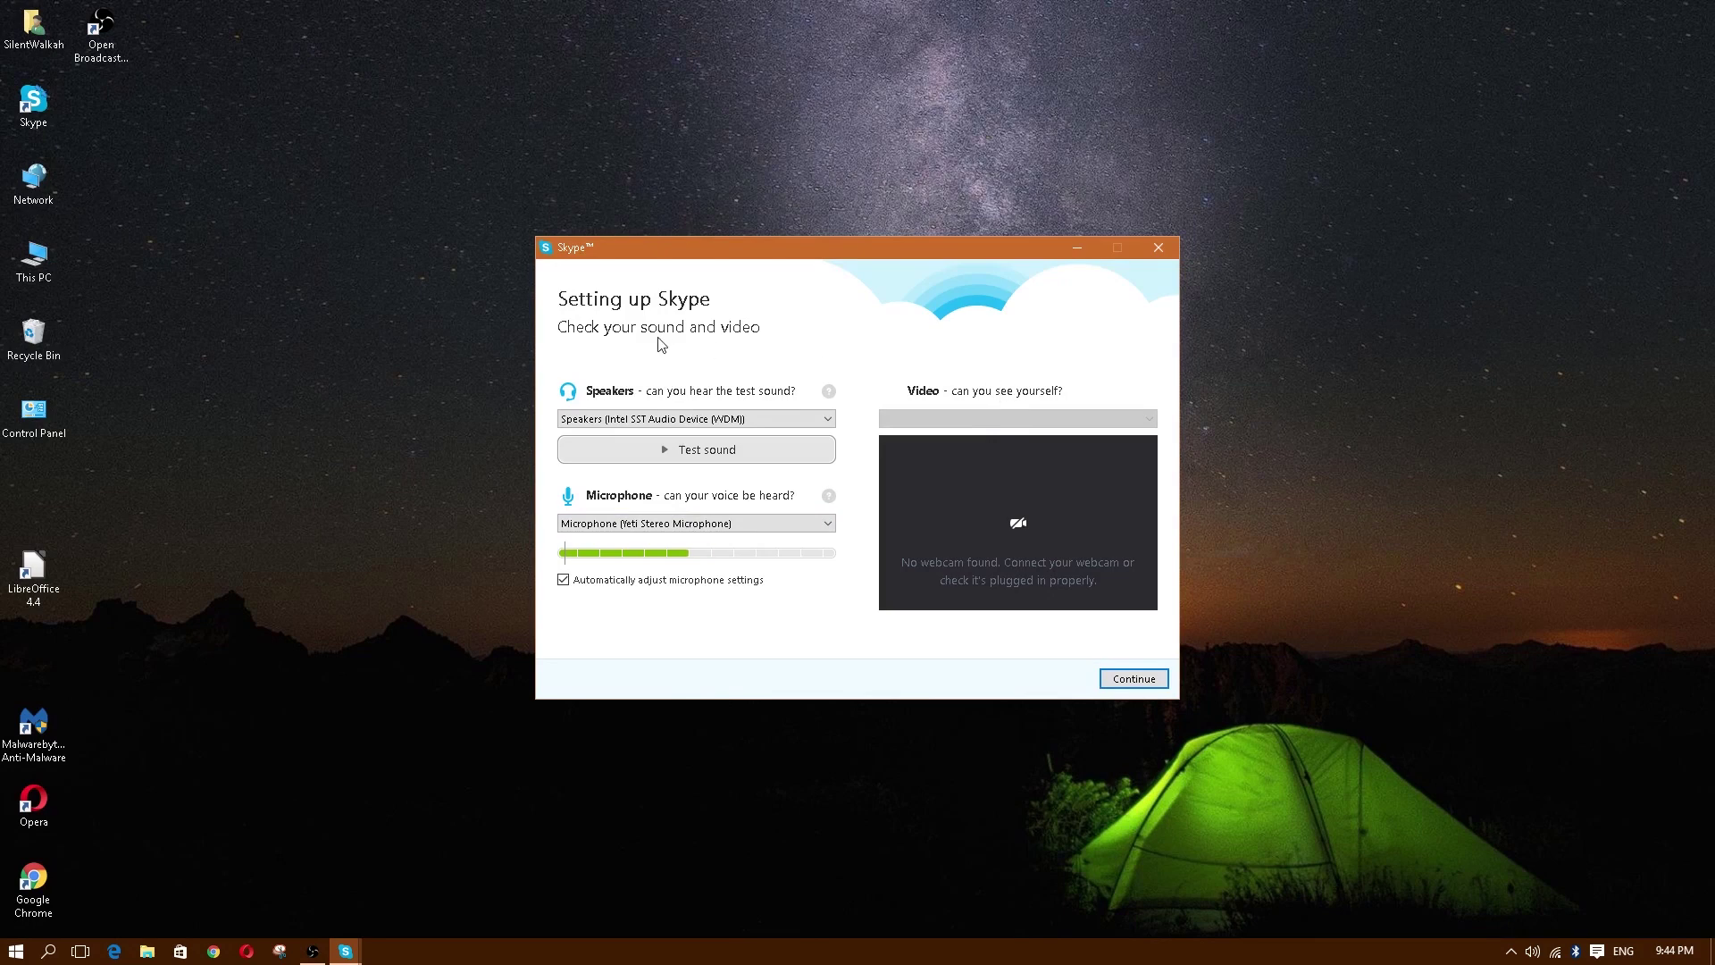
Step: Skip past the sound and video check to the Add a profile picture options
left_click(1137, 686)
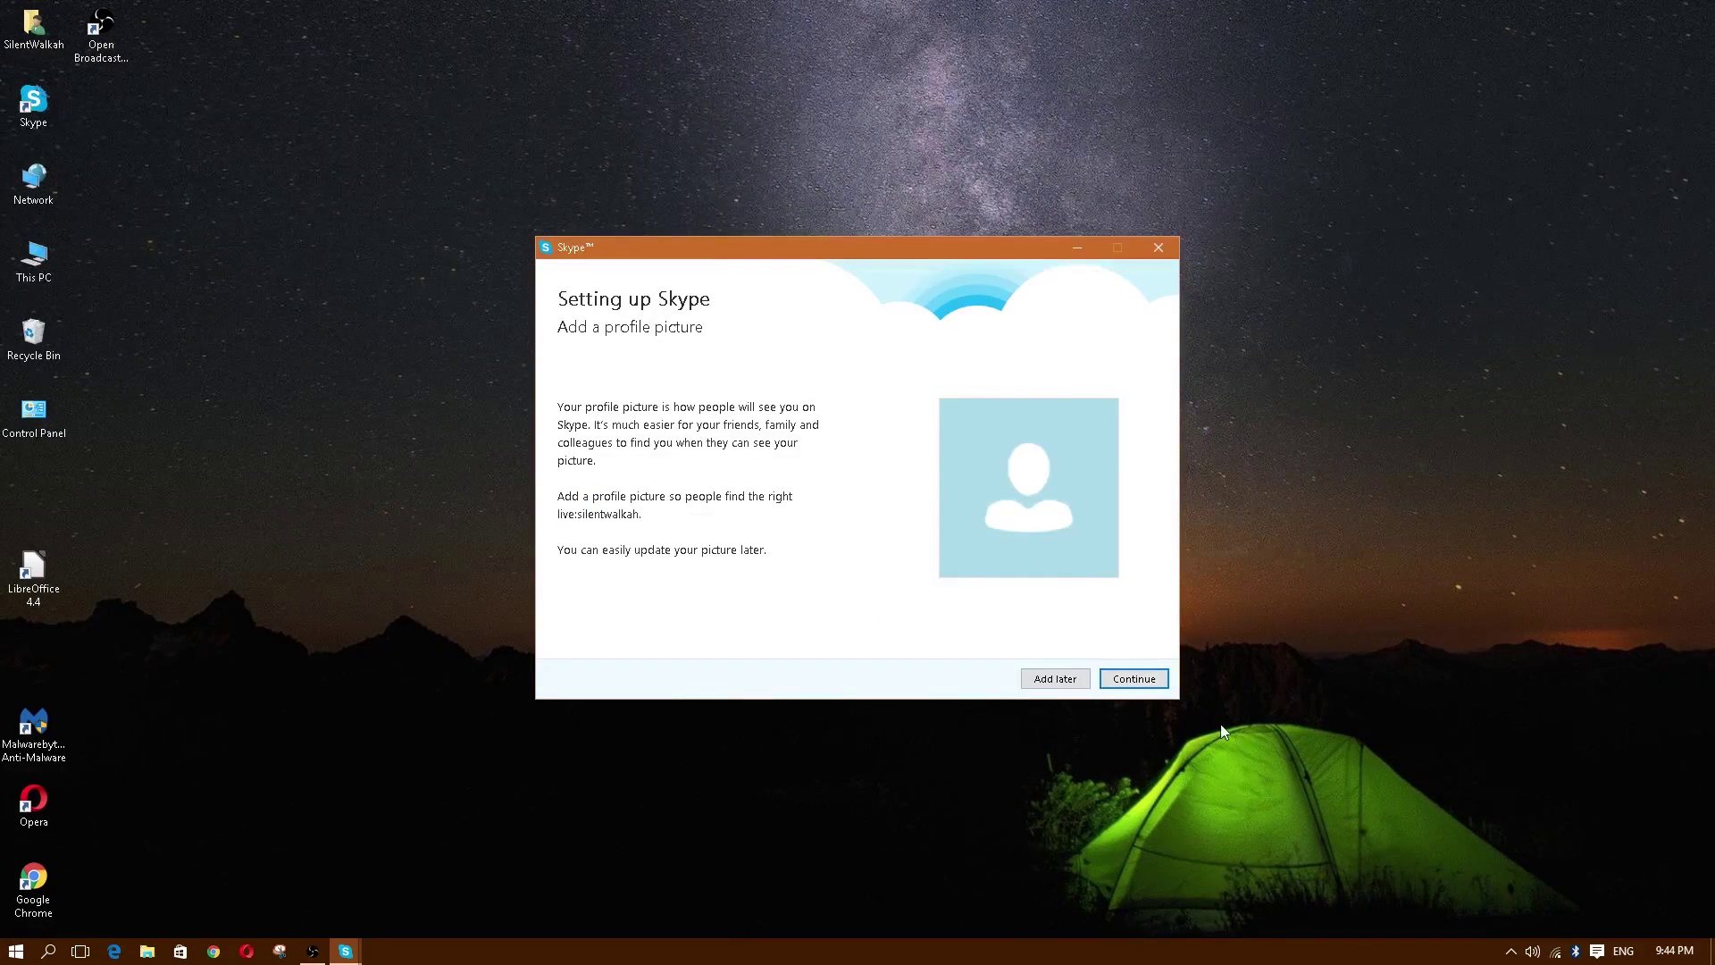
left_click(1150, 683)
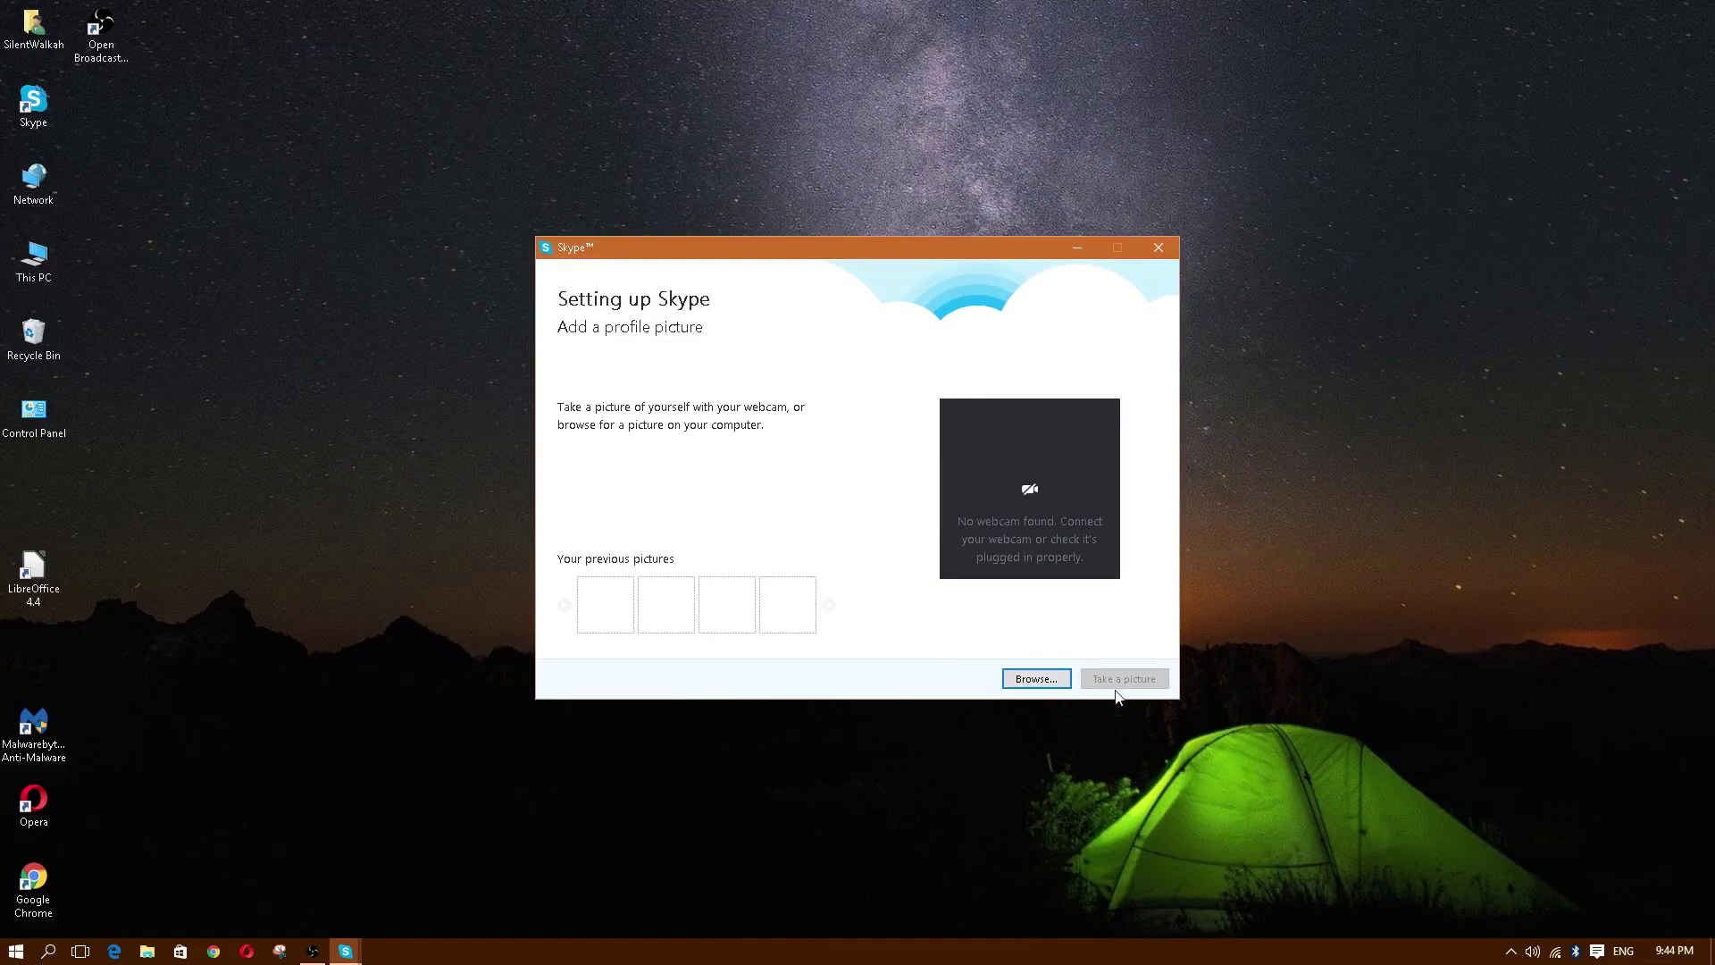
left_click(1029, 683)
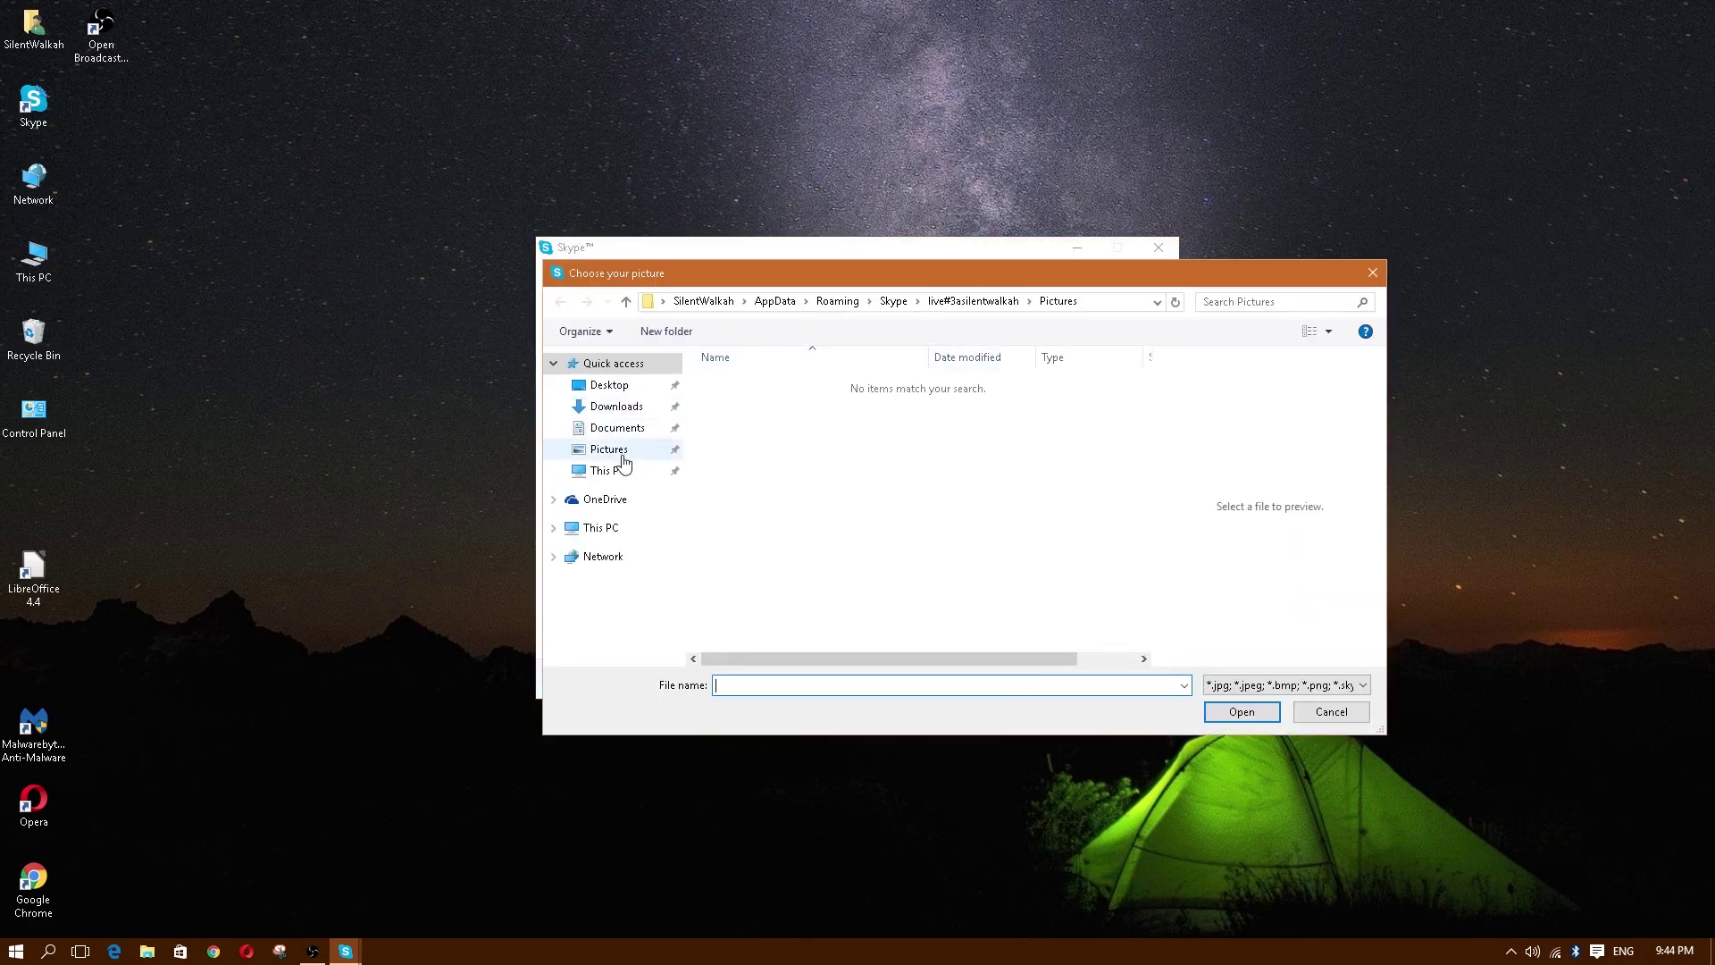
left_click(611, 452)
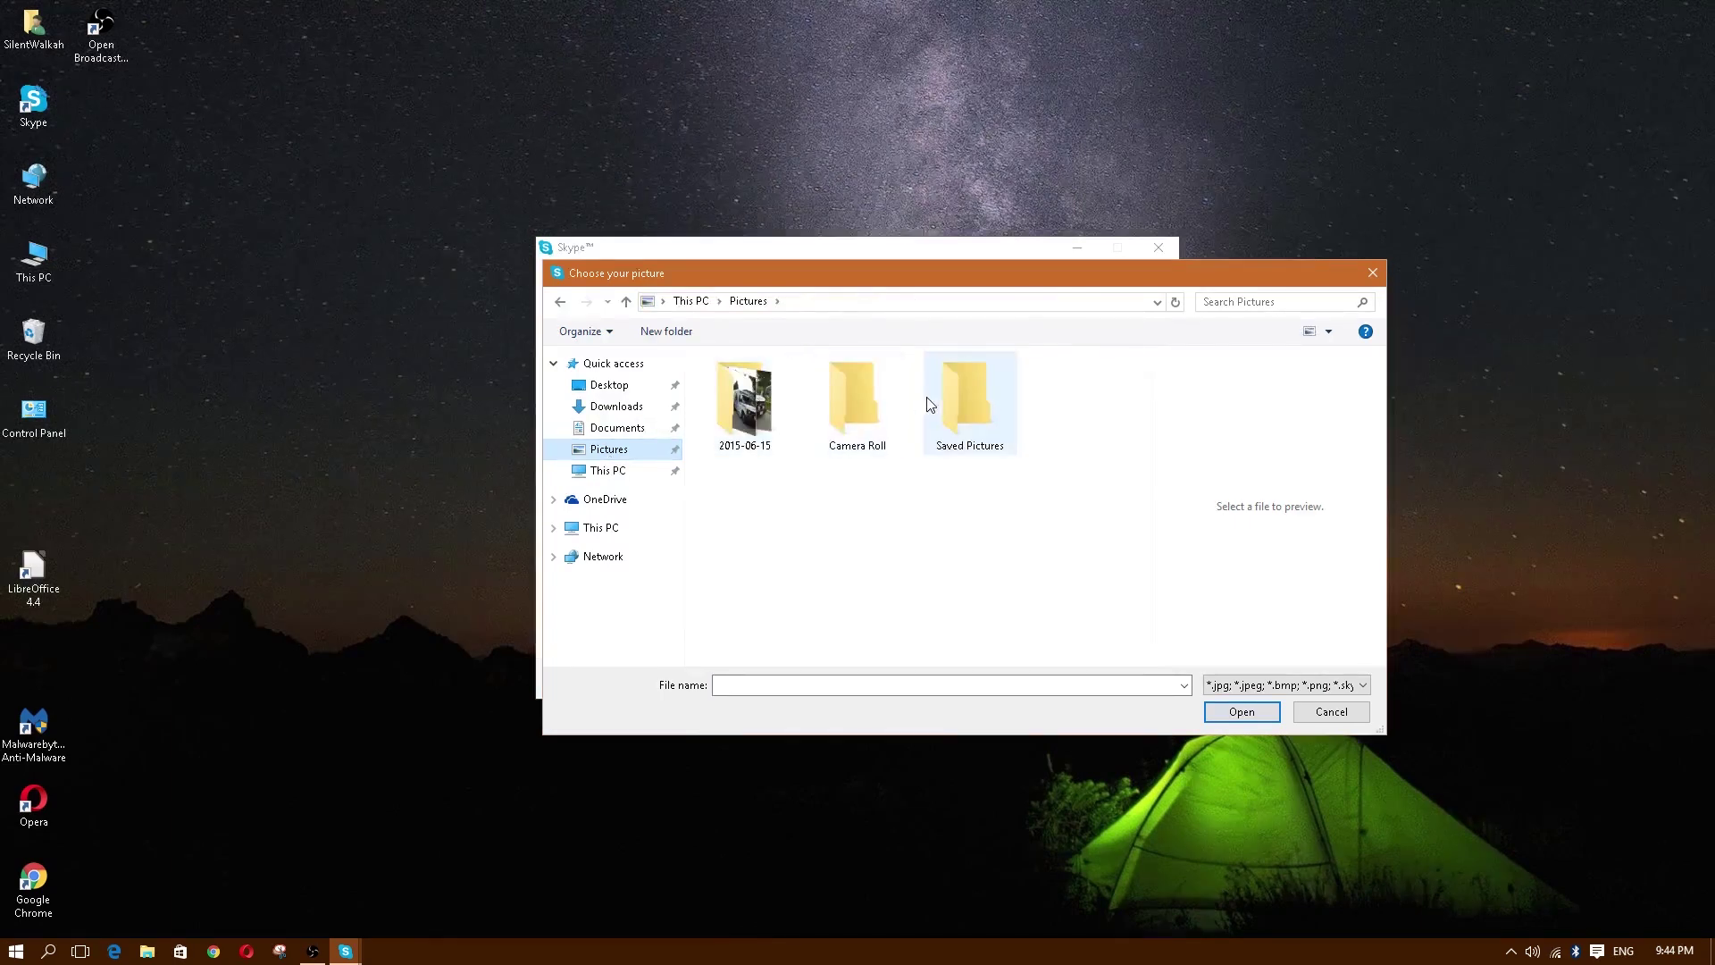
left_click(983, 414)
double_click(982, 407)
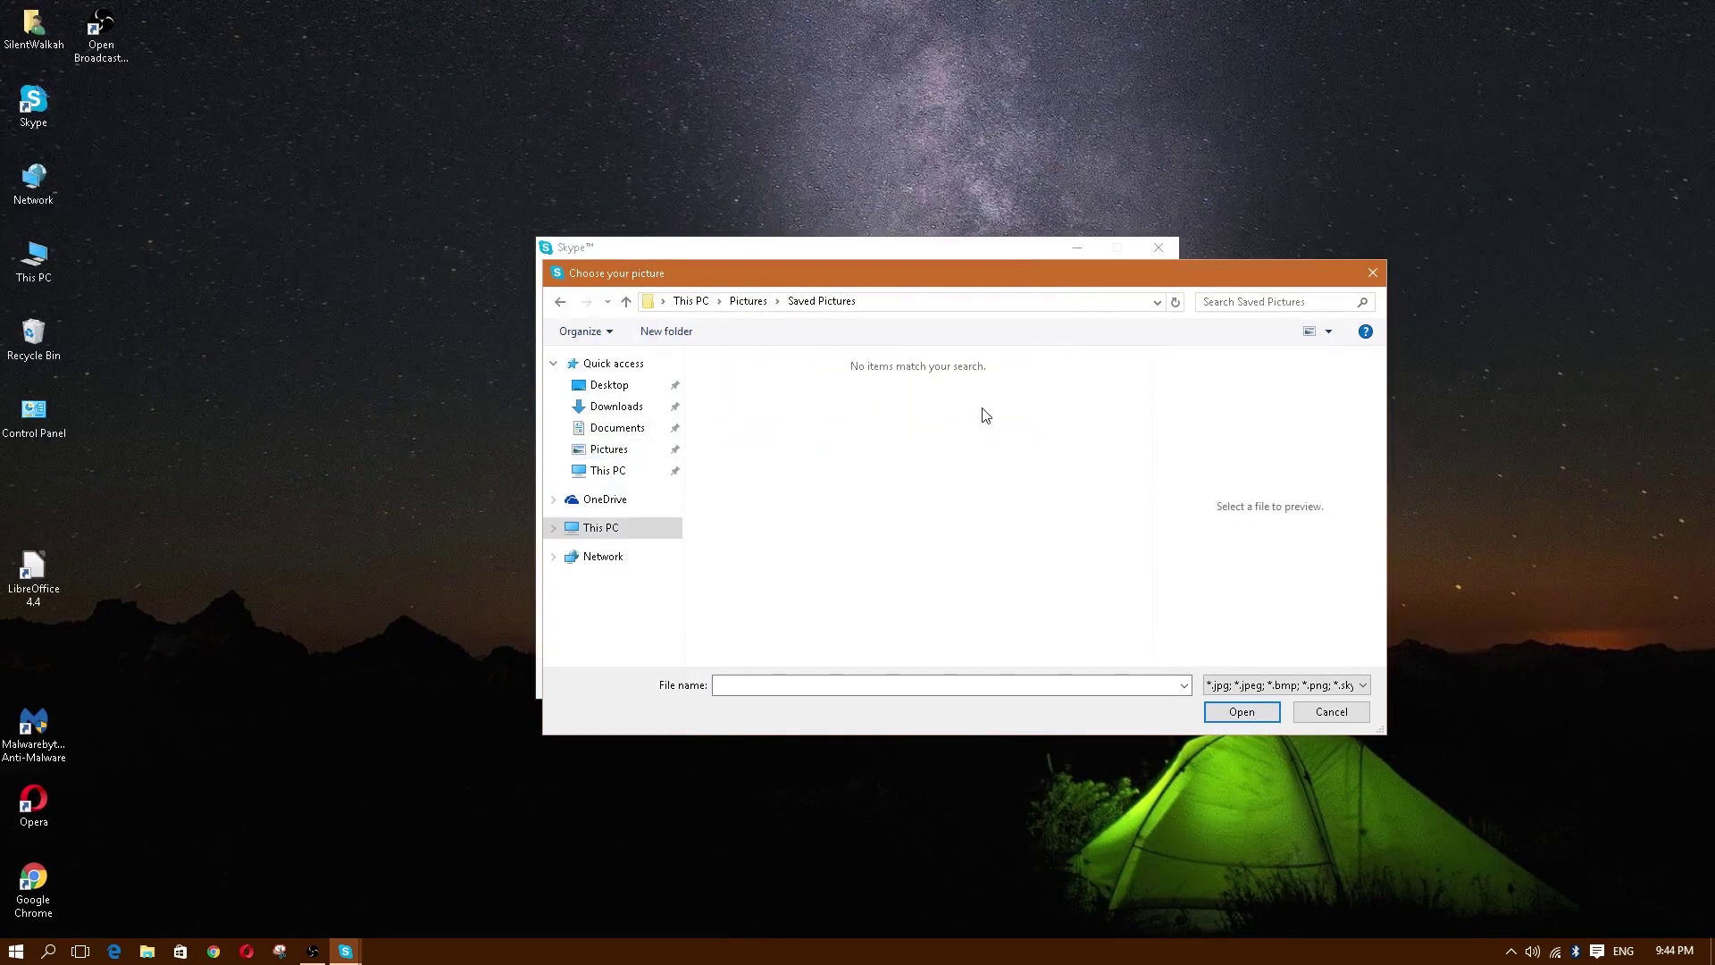
left_click(561, 301)
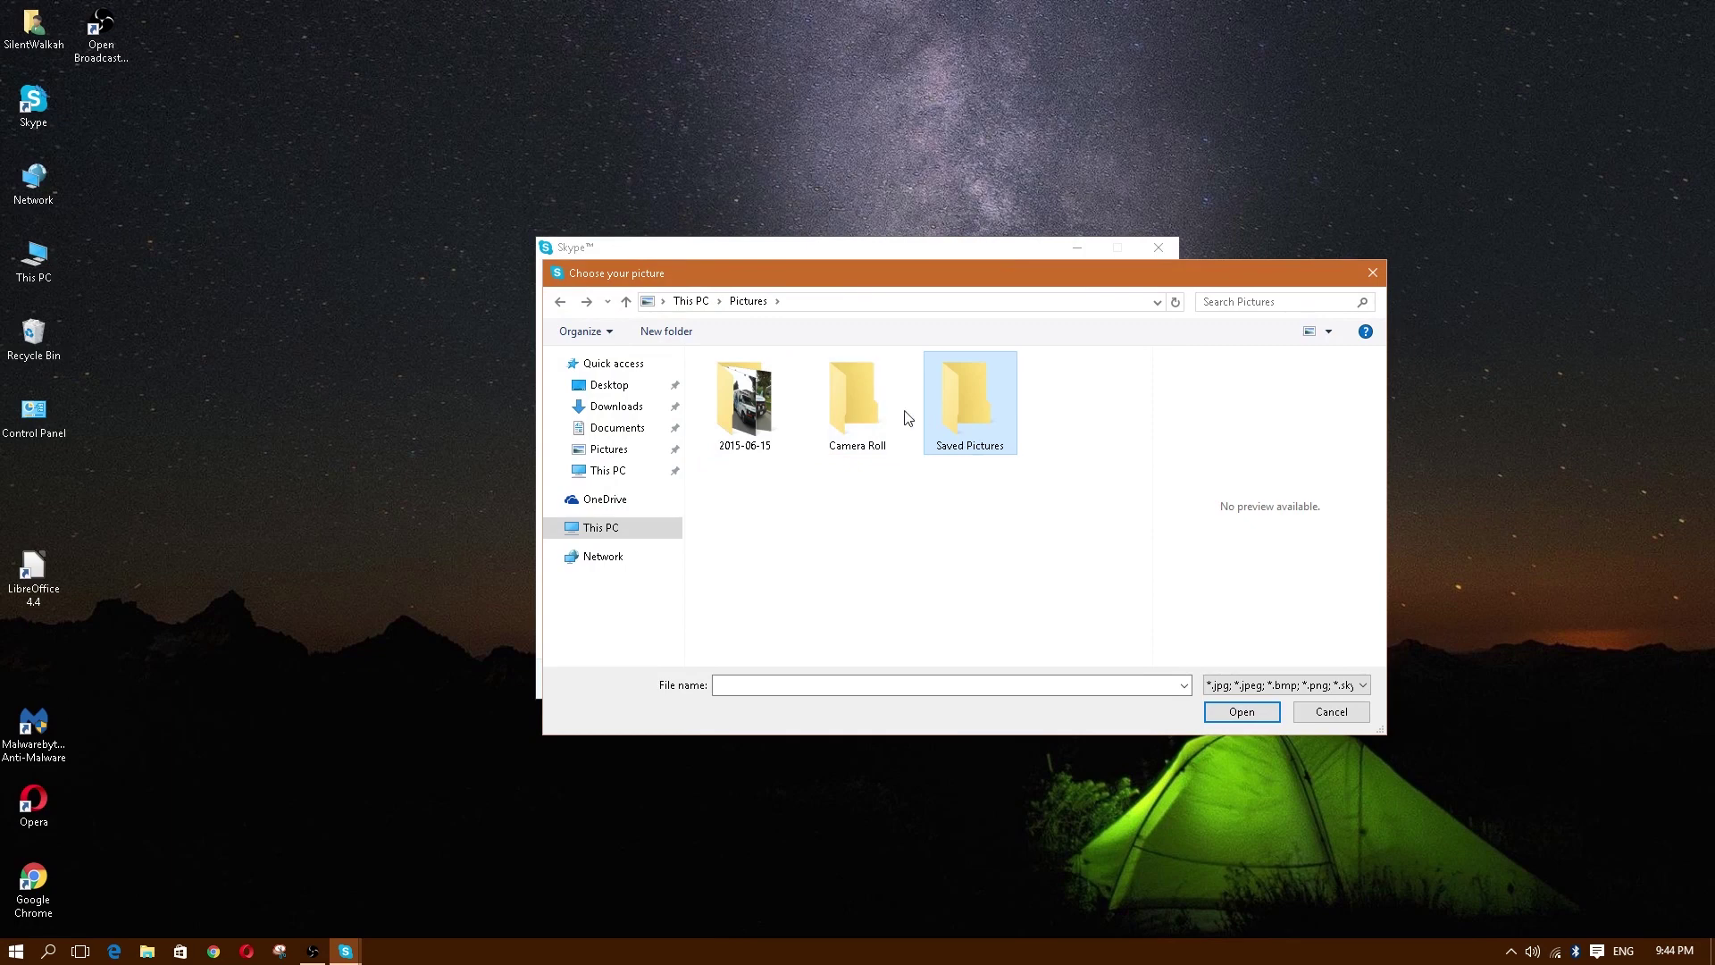
double_click(875, 402)
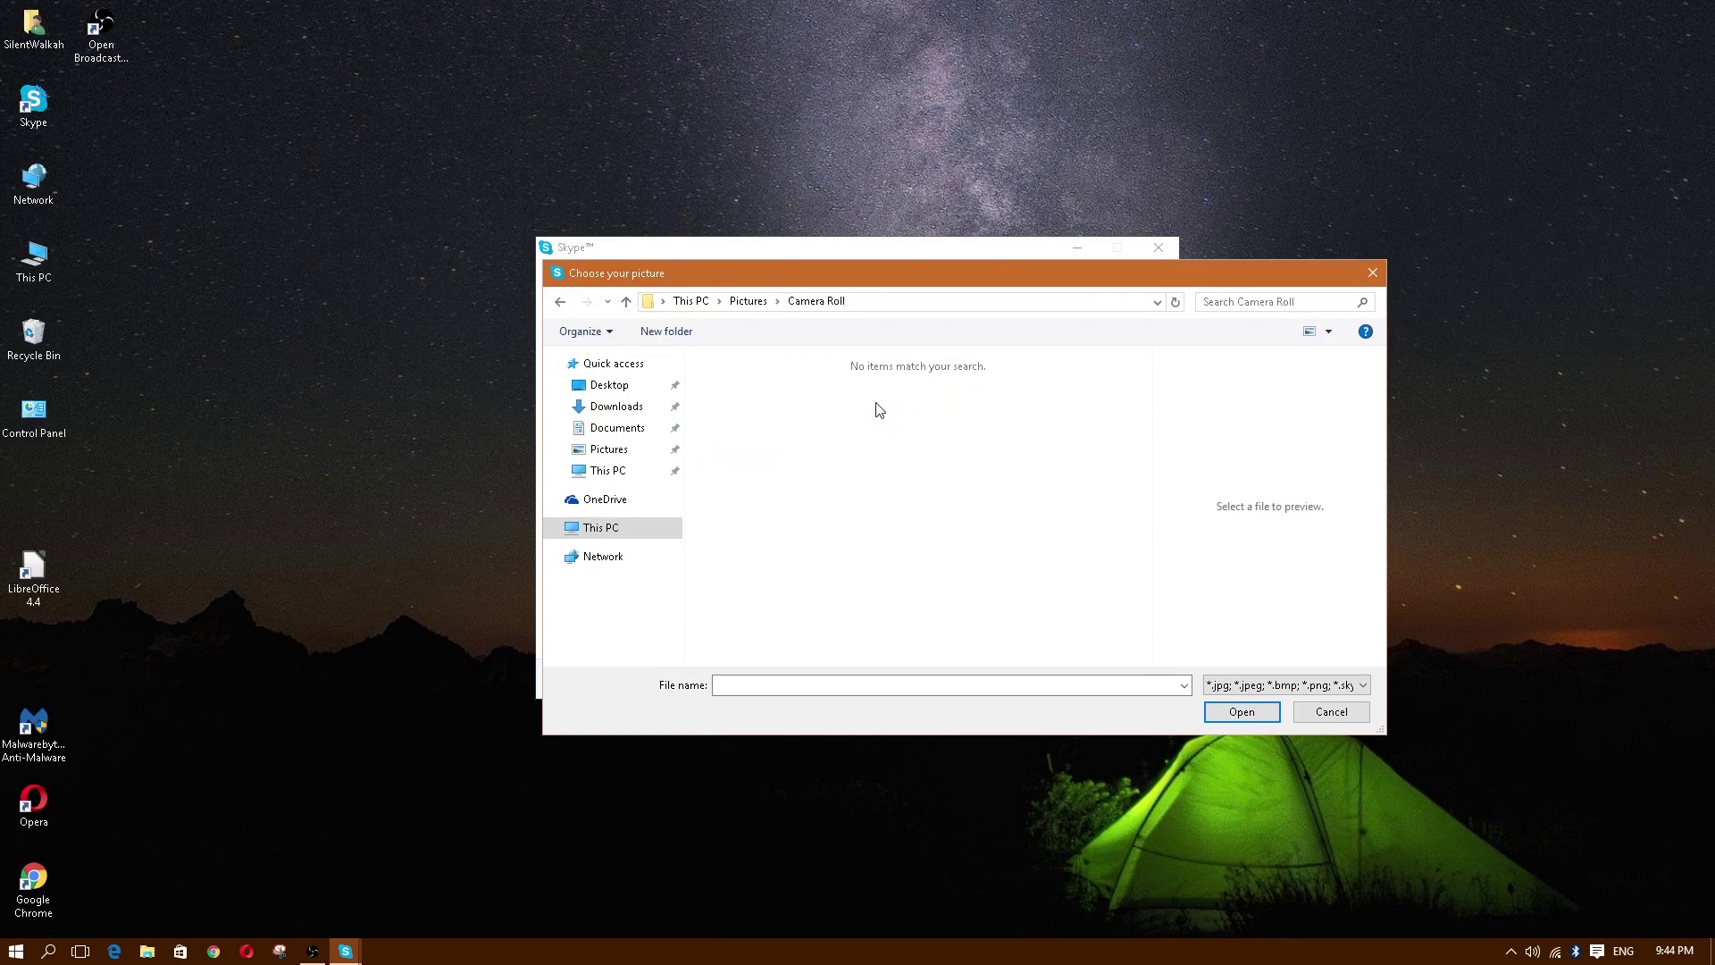
left_click(560, 301)
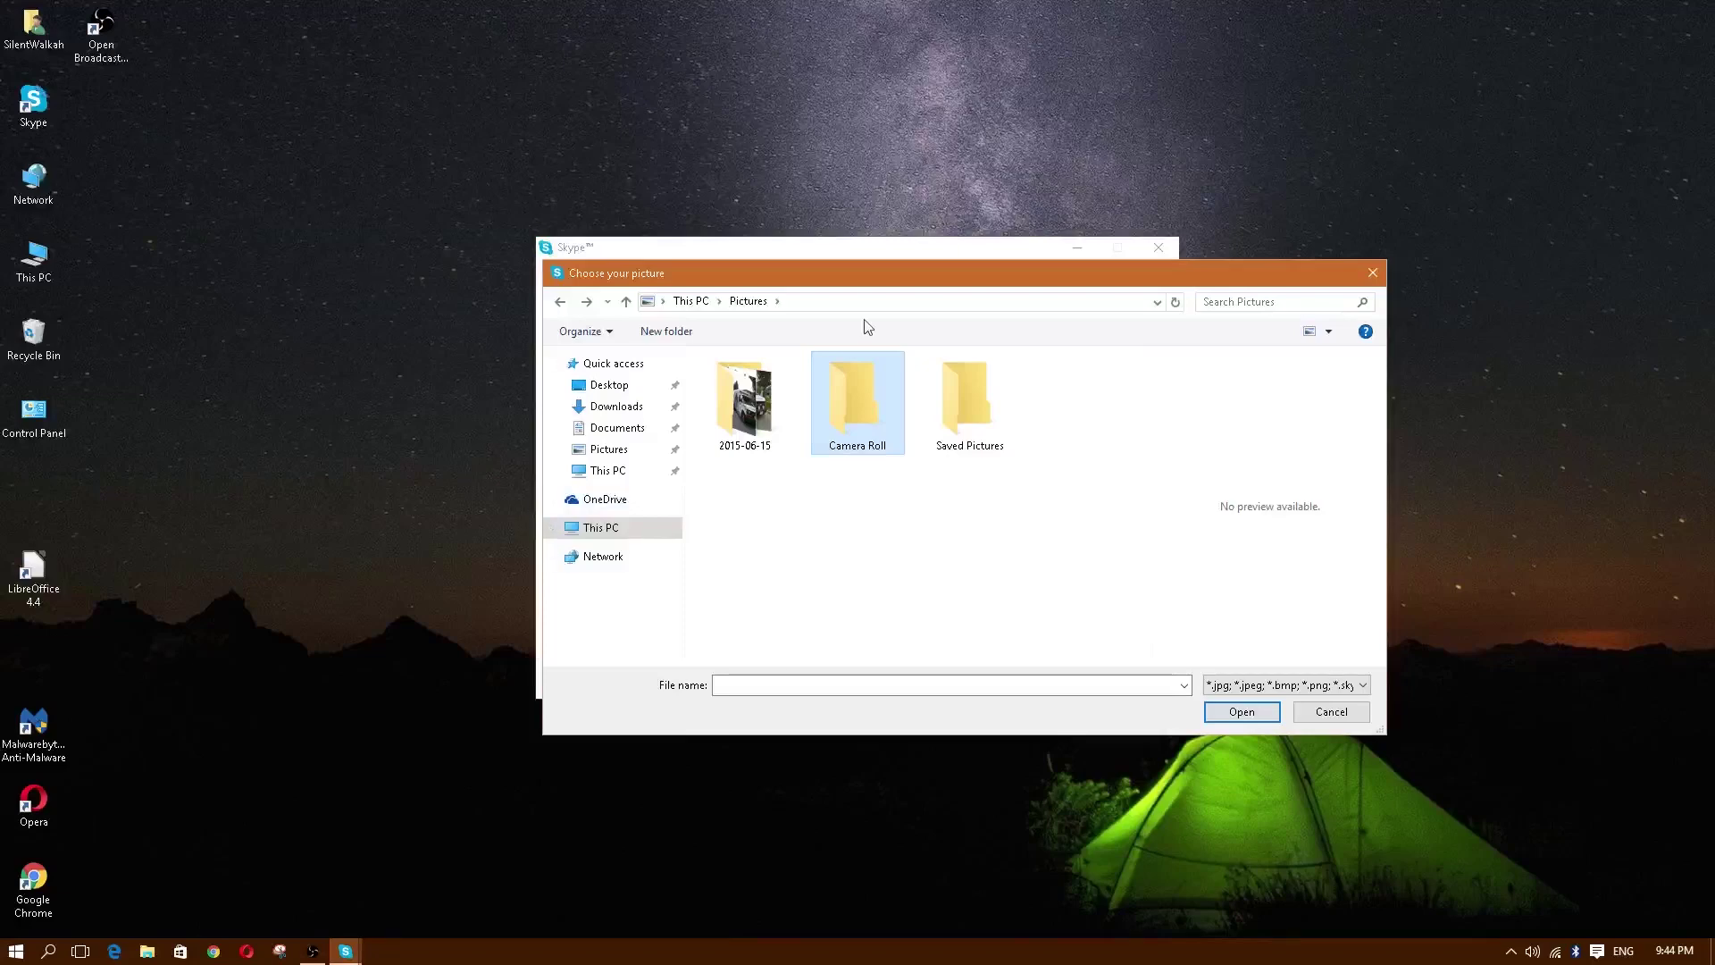
left_click(1373, 275)
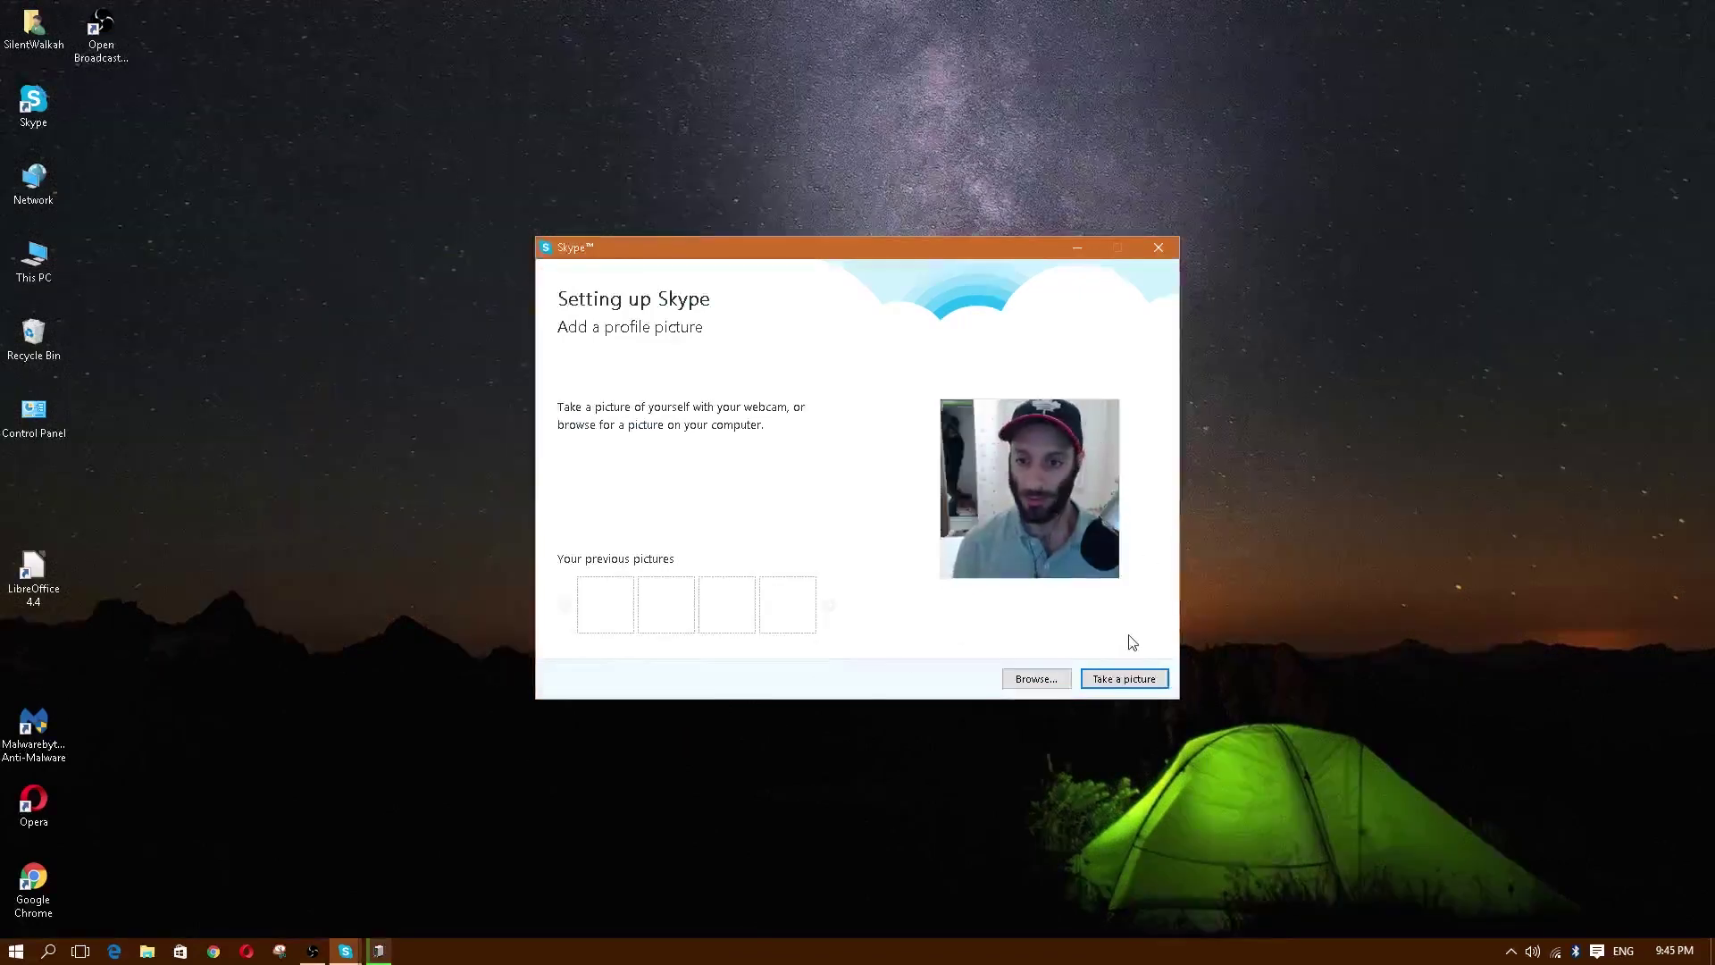
Step: Take a webcam snapshot, use it as the profile picture, and click Start using Skype
left_click(1116, 685)
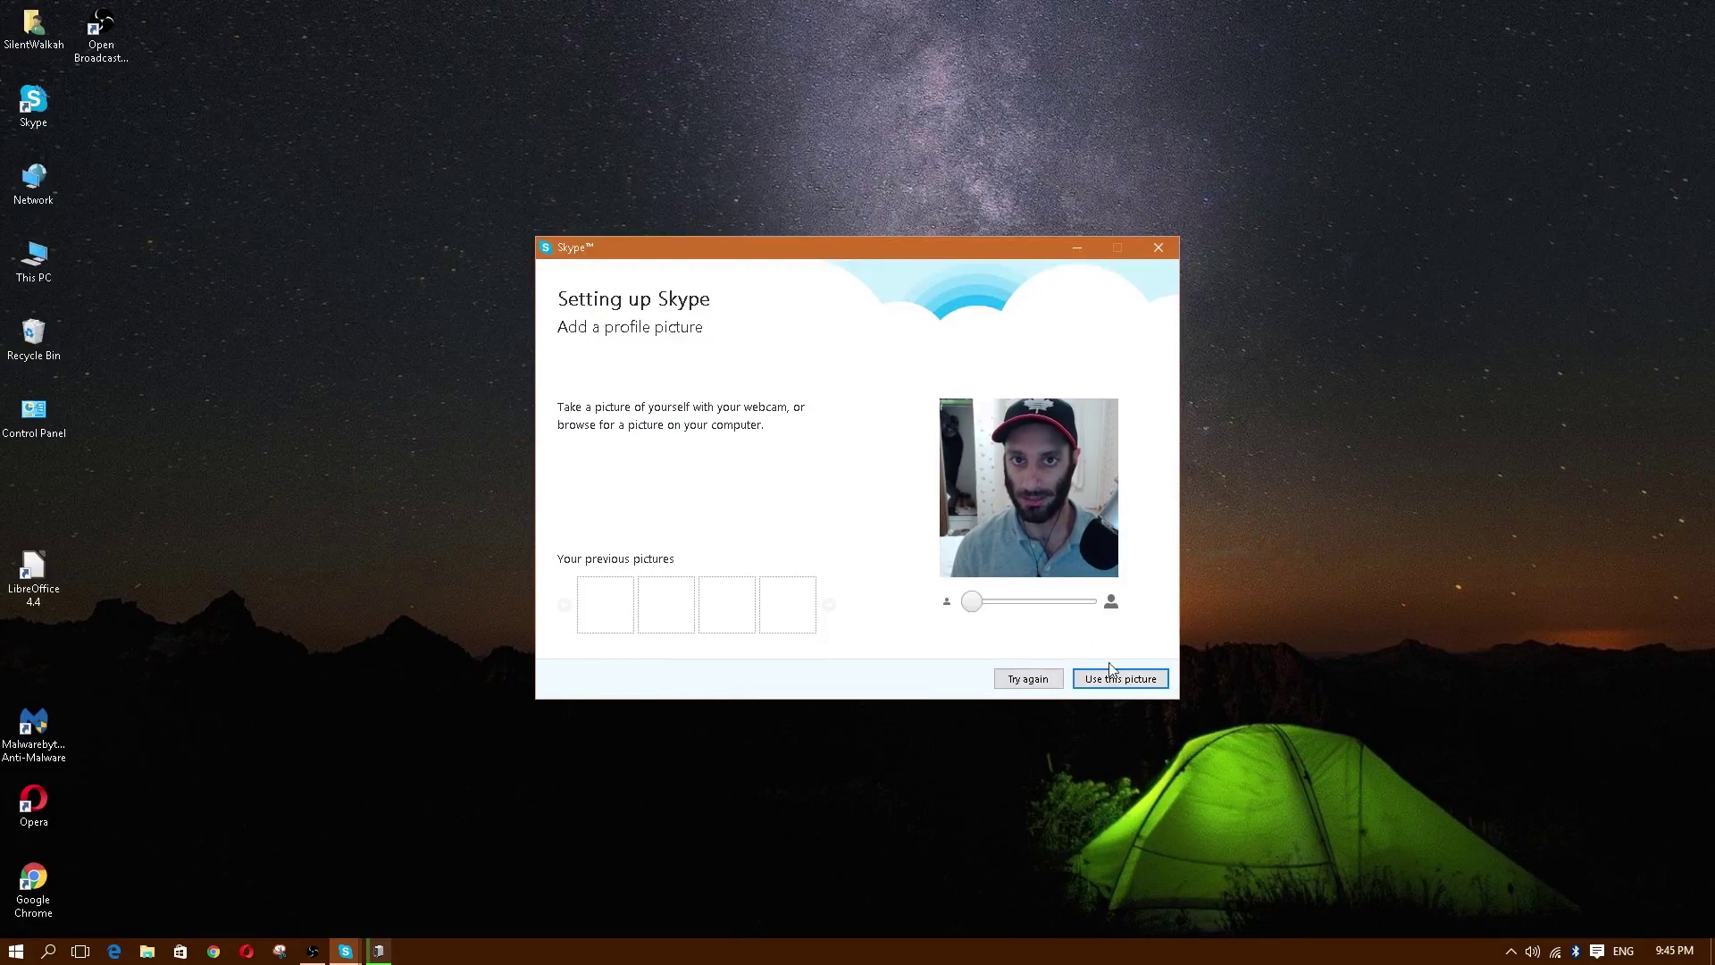
left_click(1108, 685)
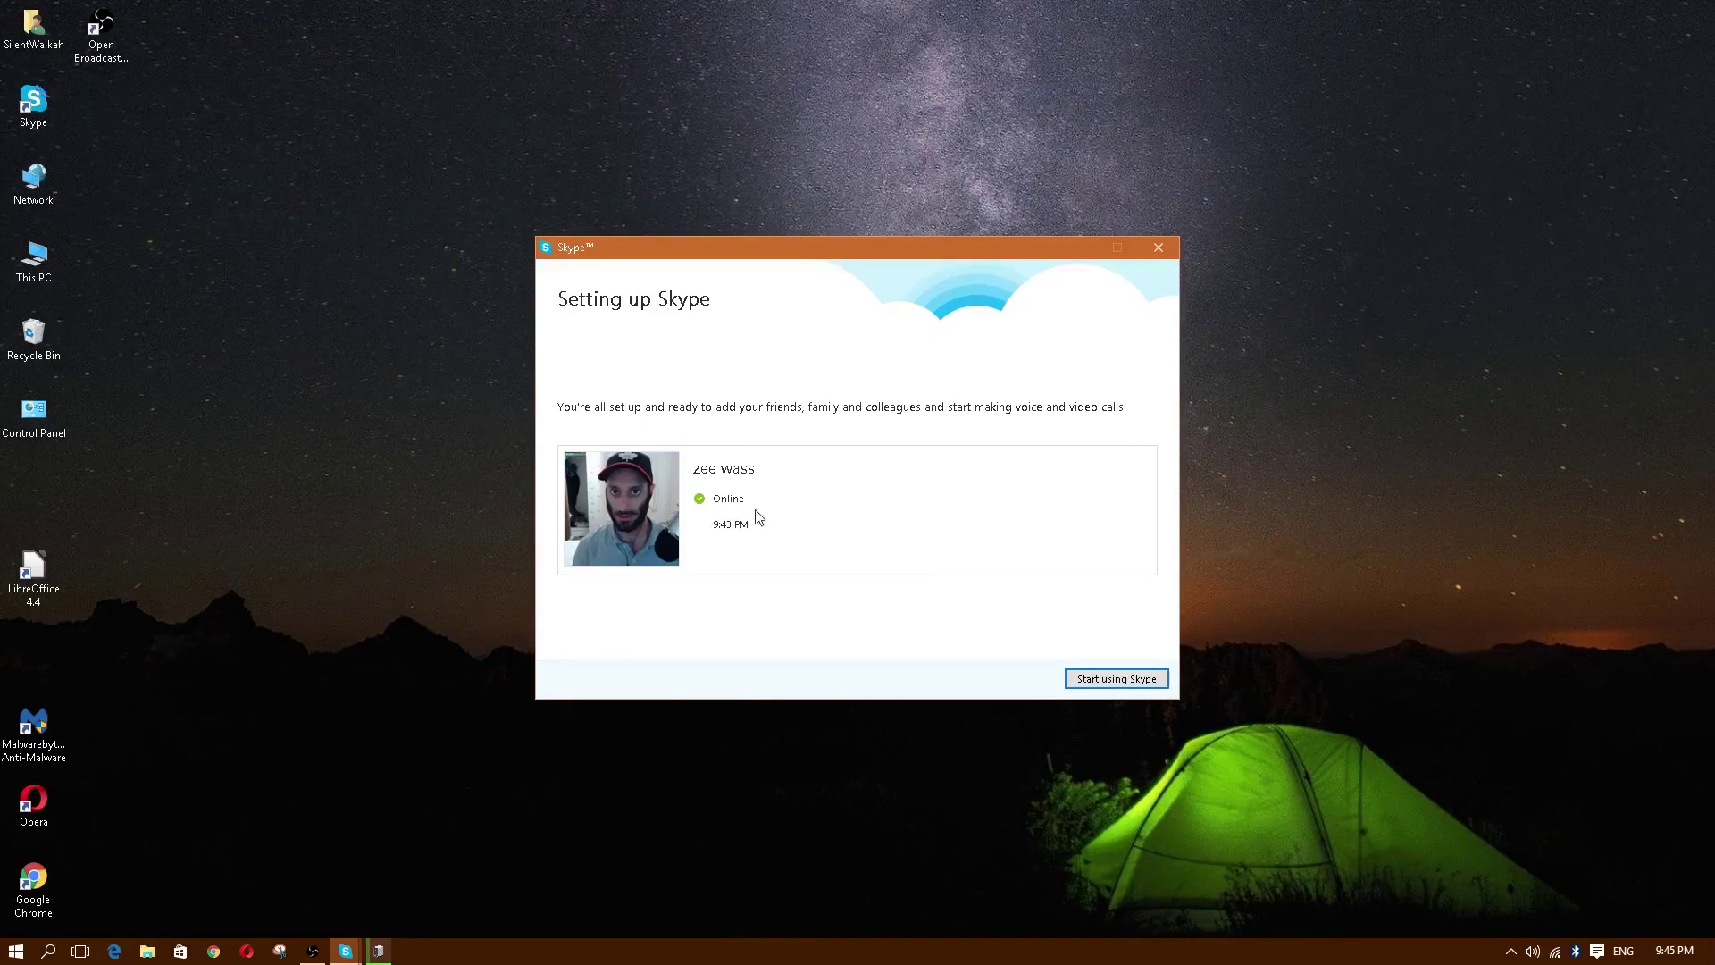
left_click(1109, 688)
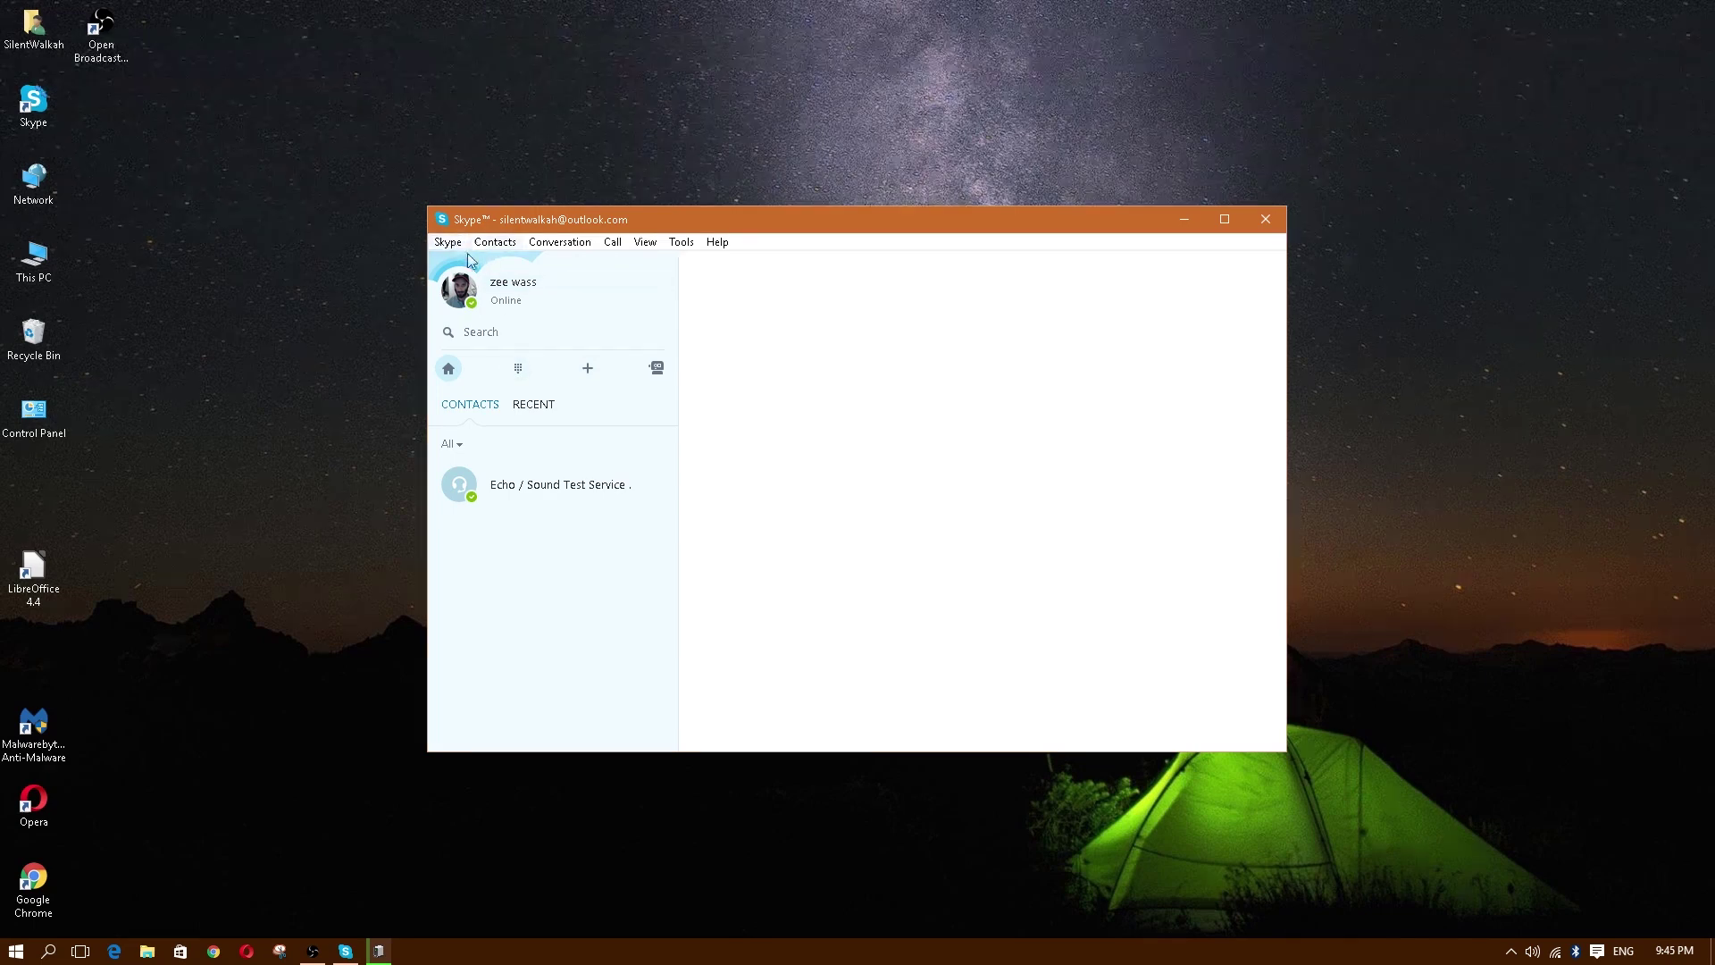
Step: View the home feed, then bring up the phone dial pad showing CAD 0.00 Skype Credit
left_click(449, 371)
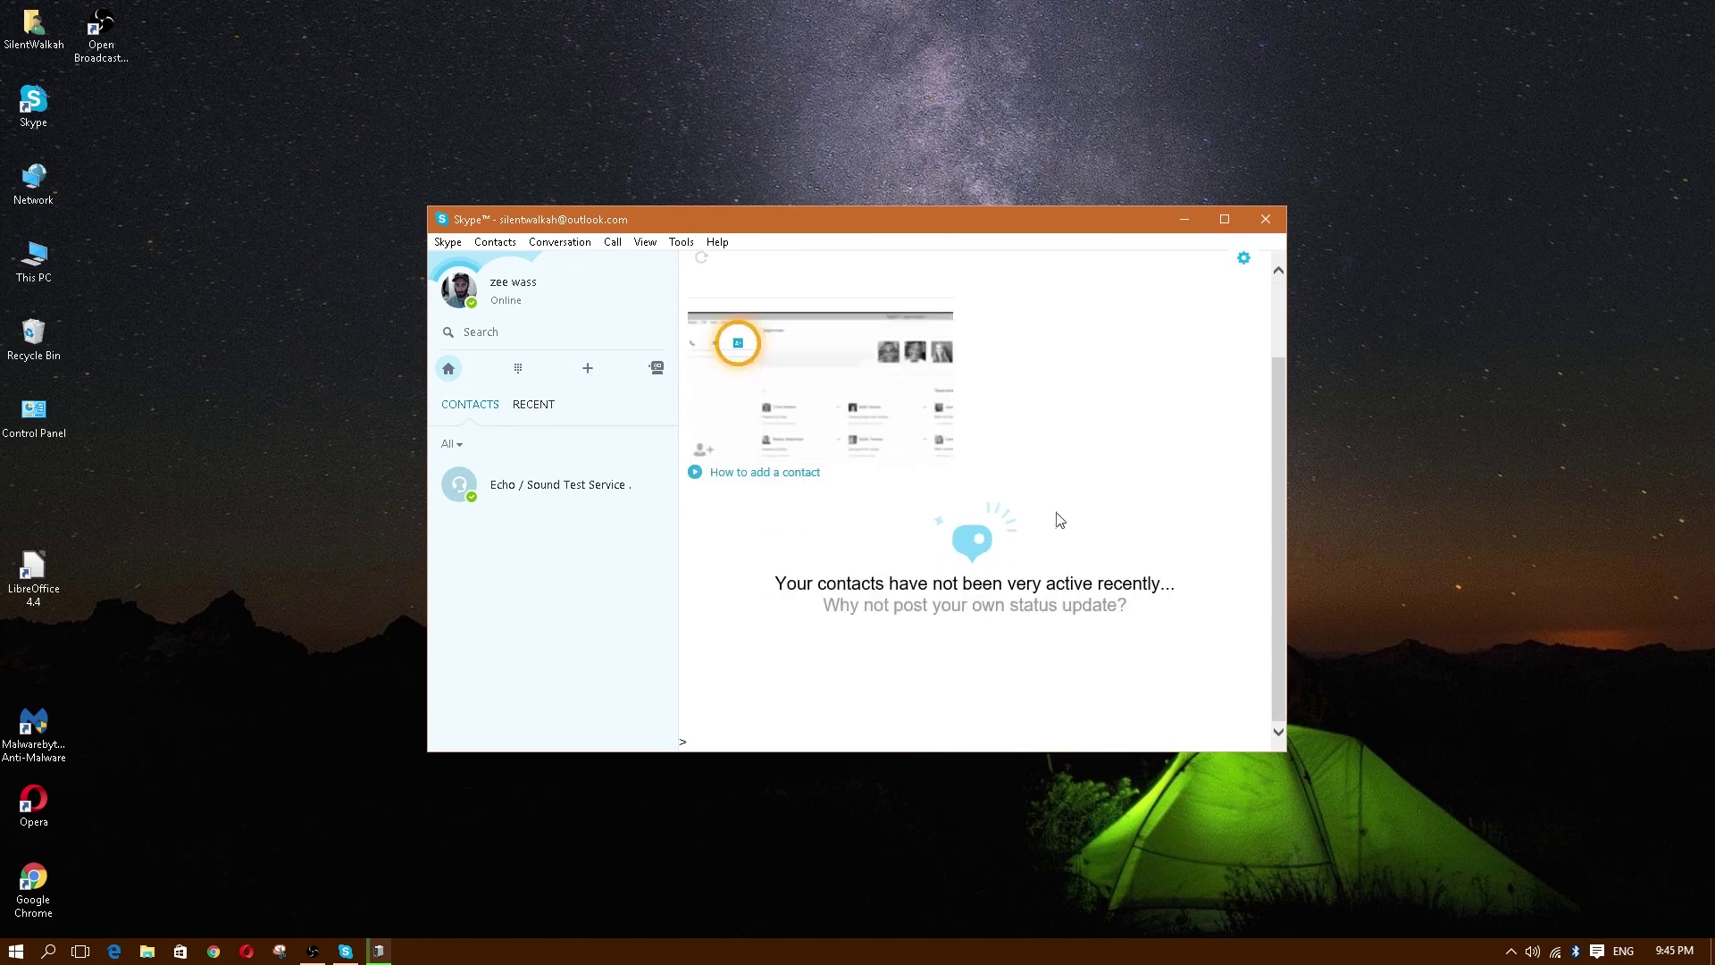
left_click(519, 370)
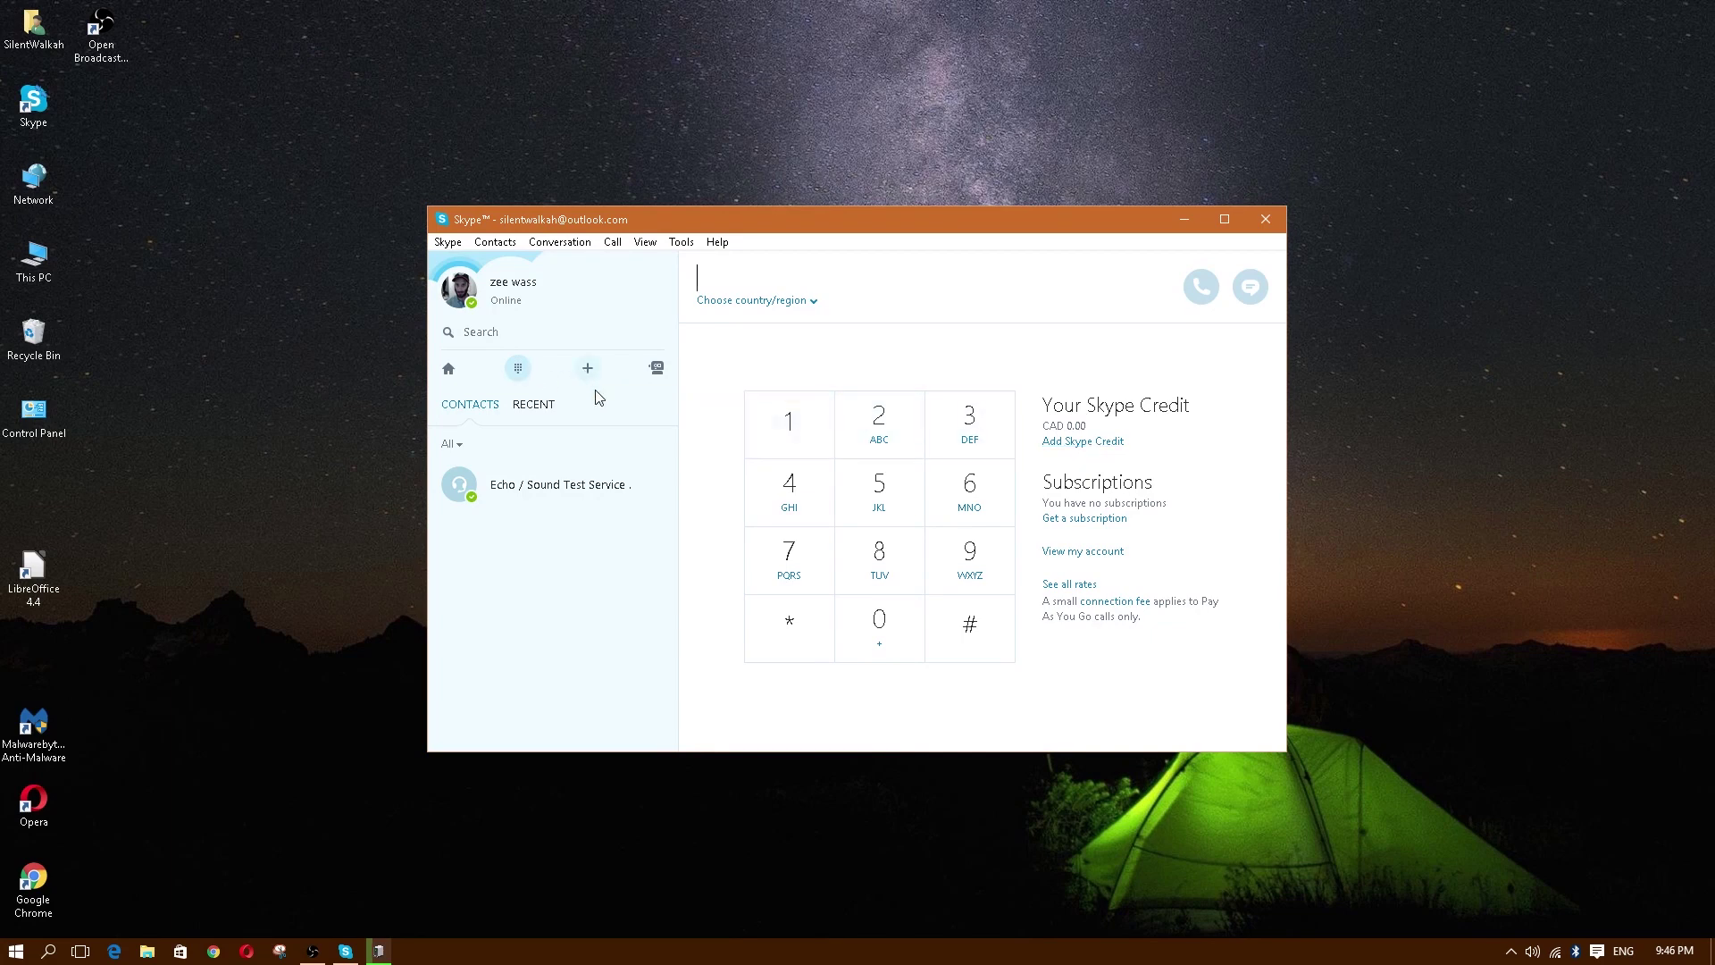
Step: Start a Skype Directory search from the contact management menu
left_click(495, 241)
mouse_move(550, 265)
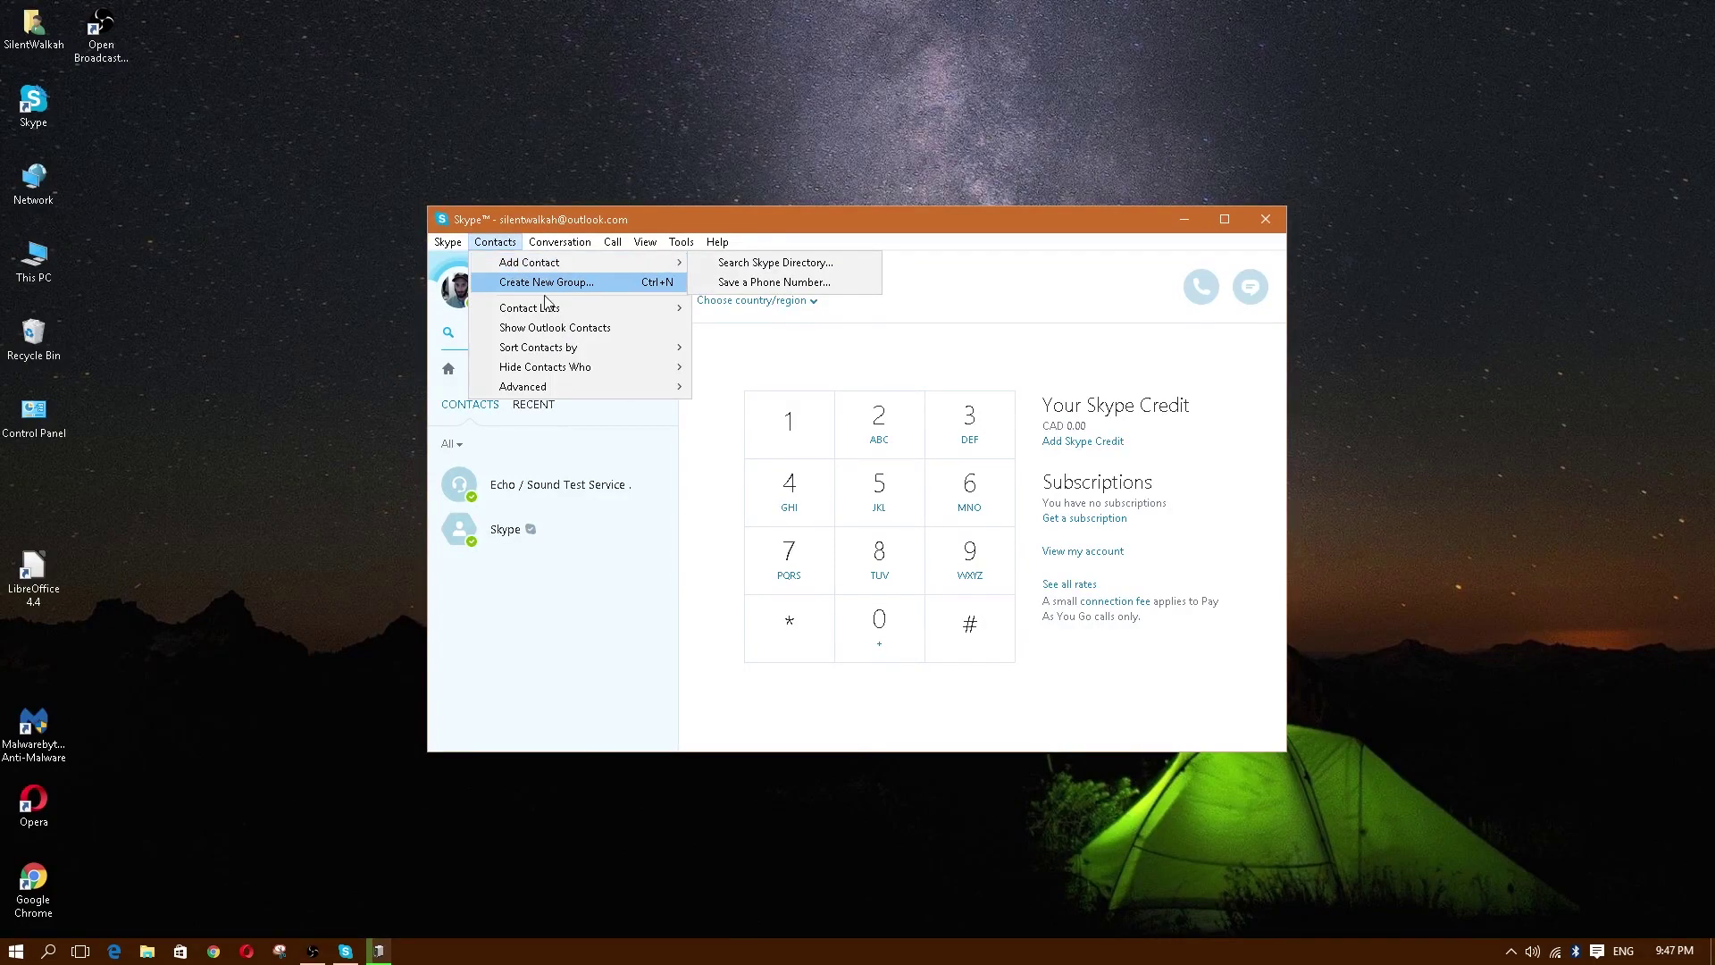
left_click(601, 511)
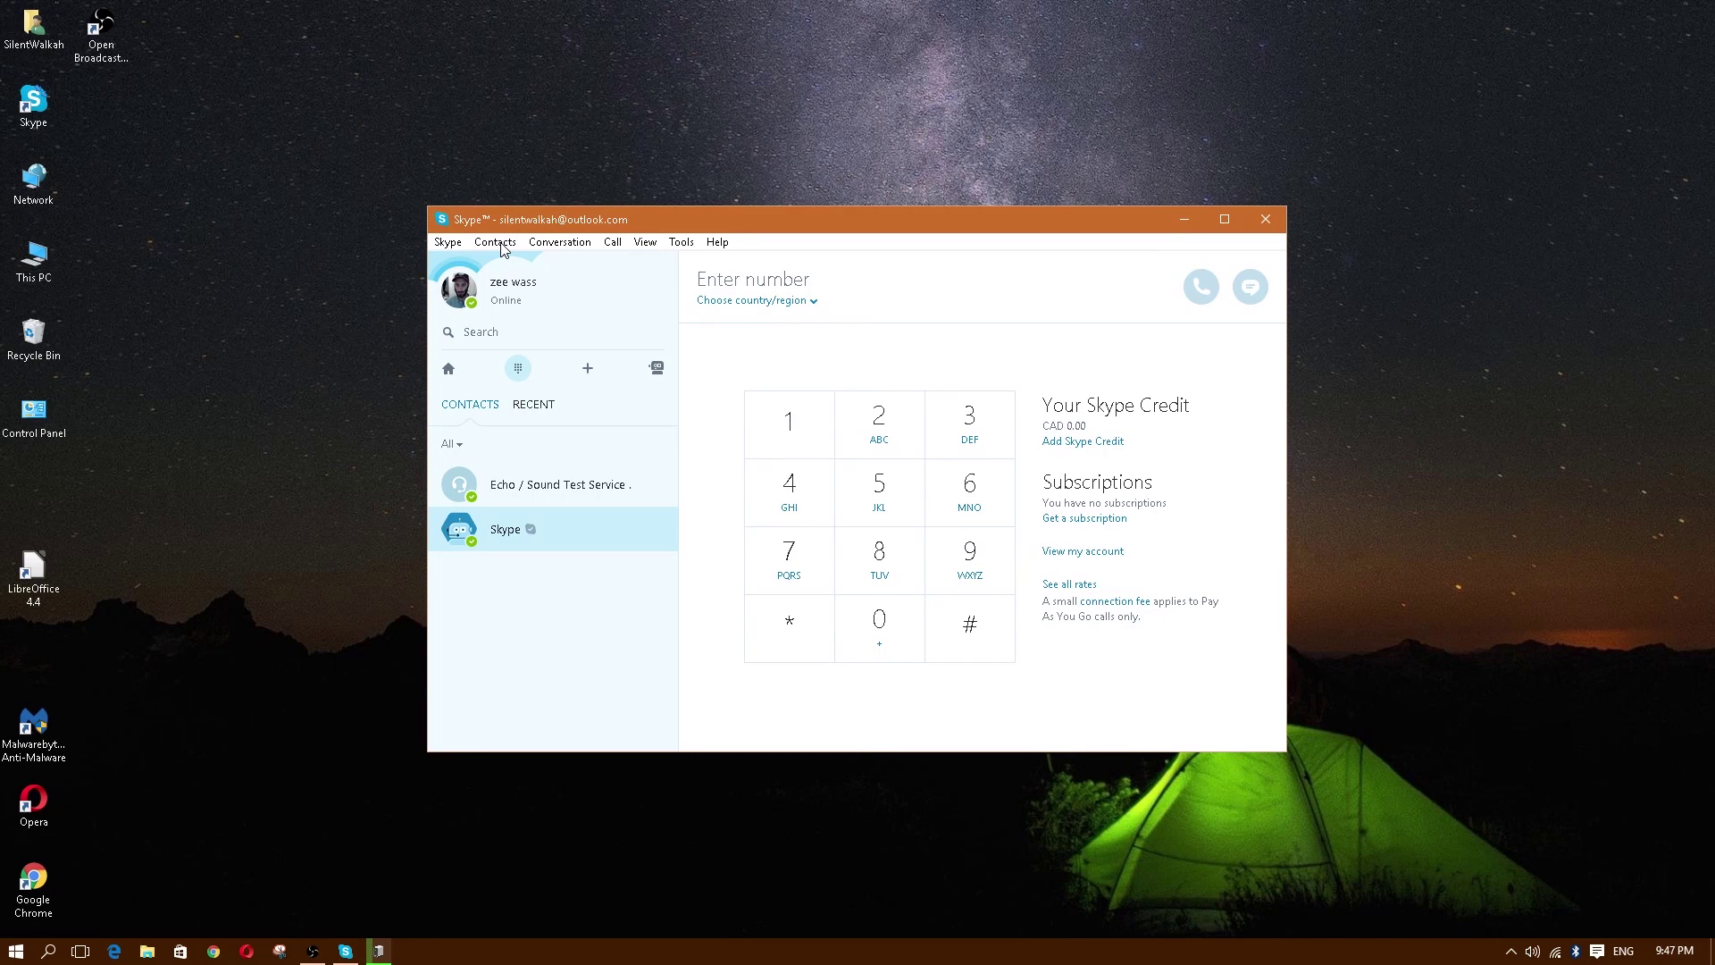
left_click(495, 242)
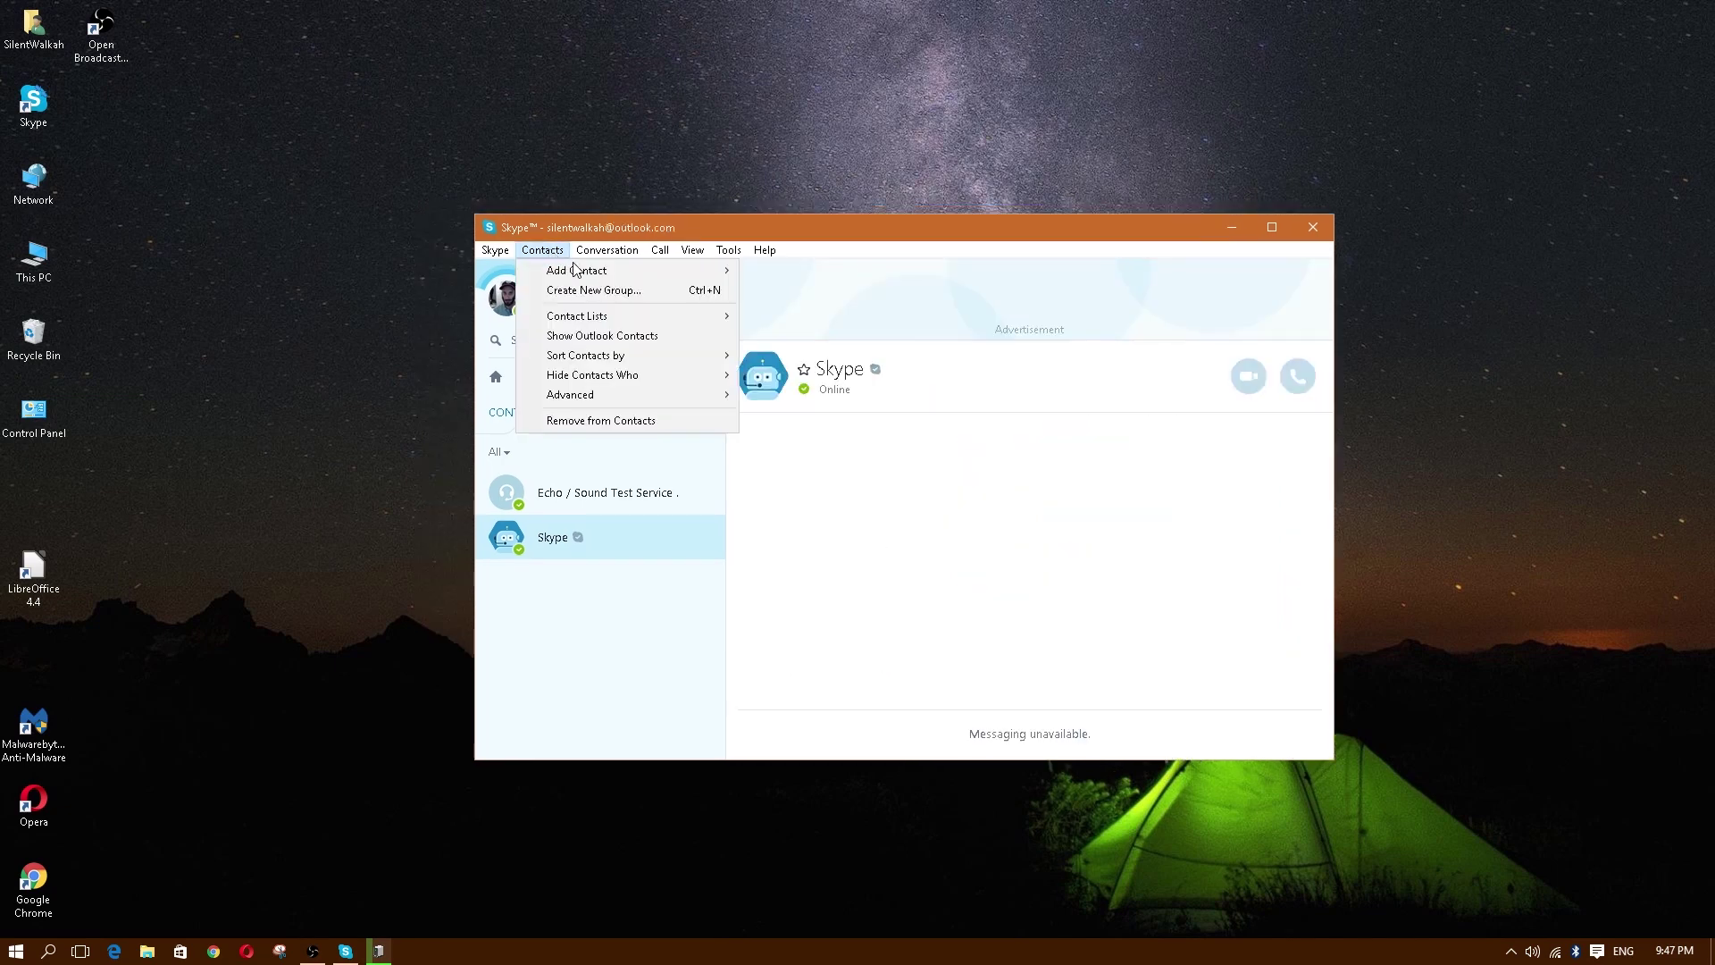
mouse_move(577, 273)
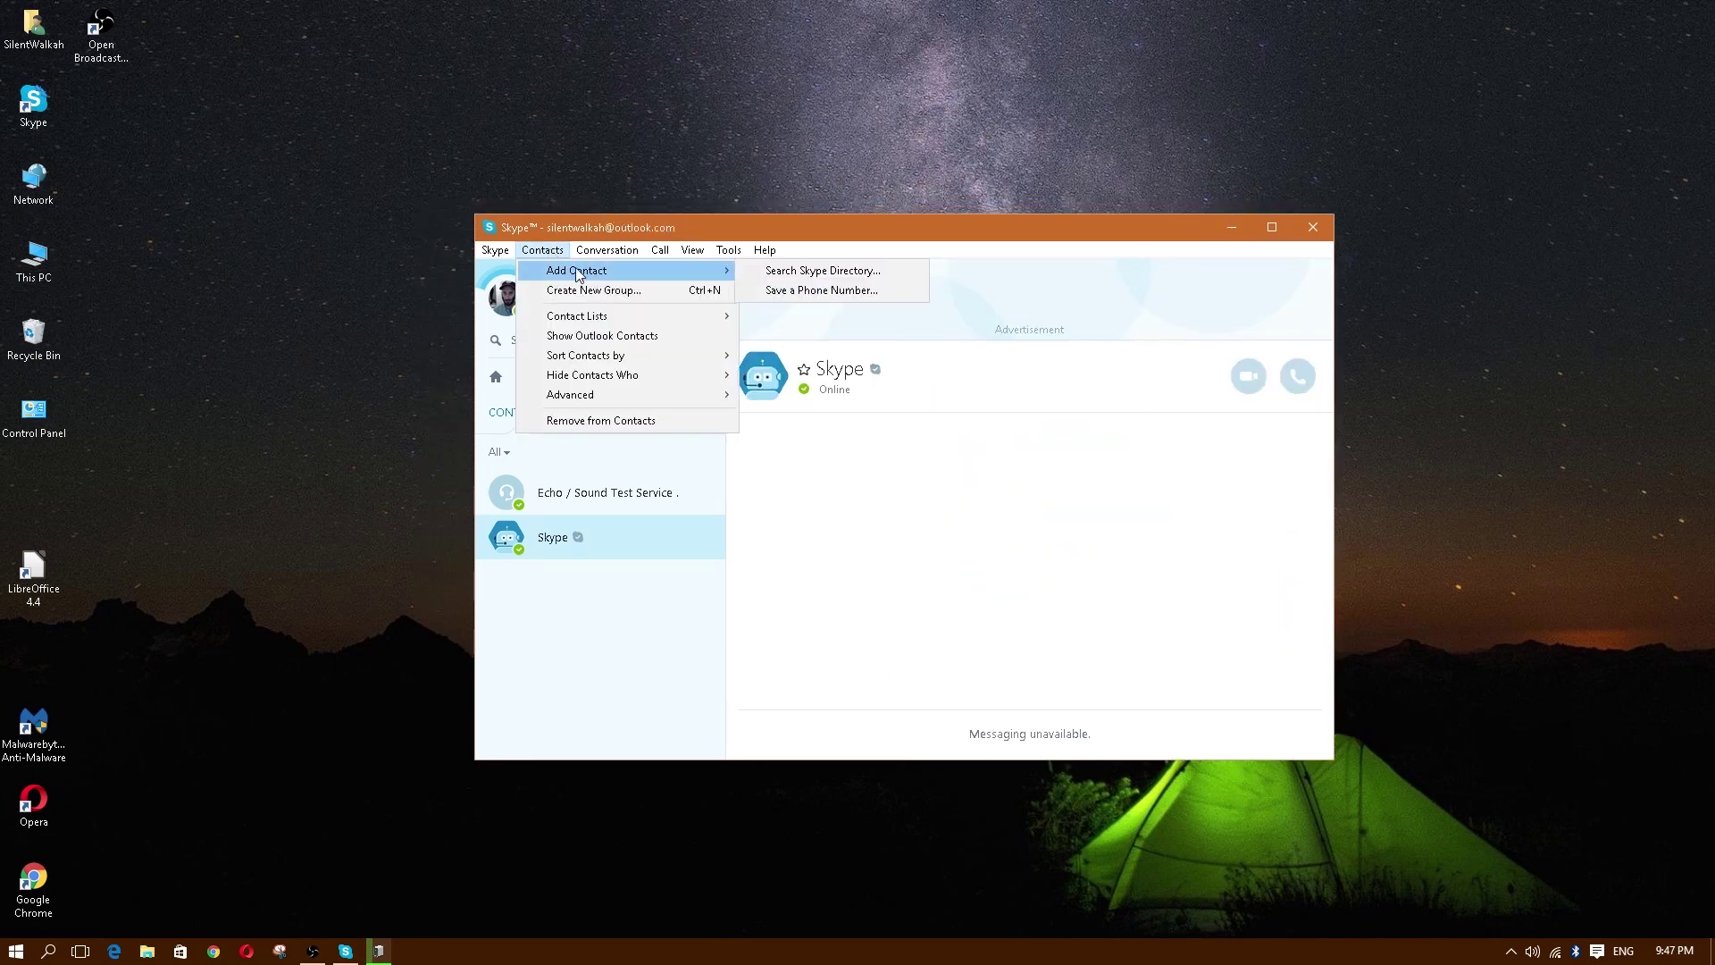
left_click(777, 271)
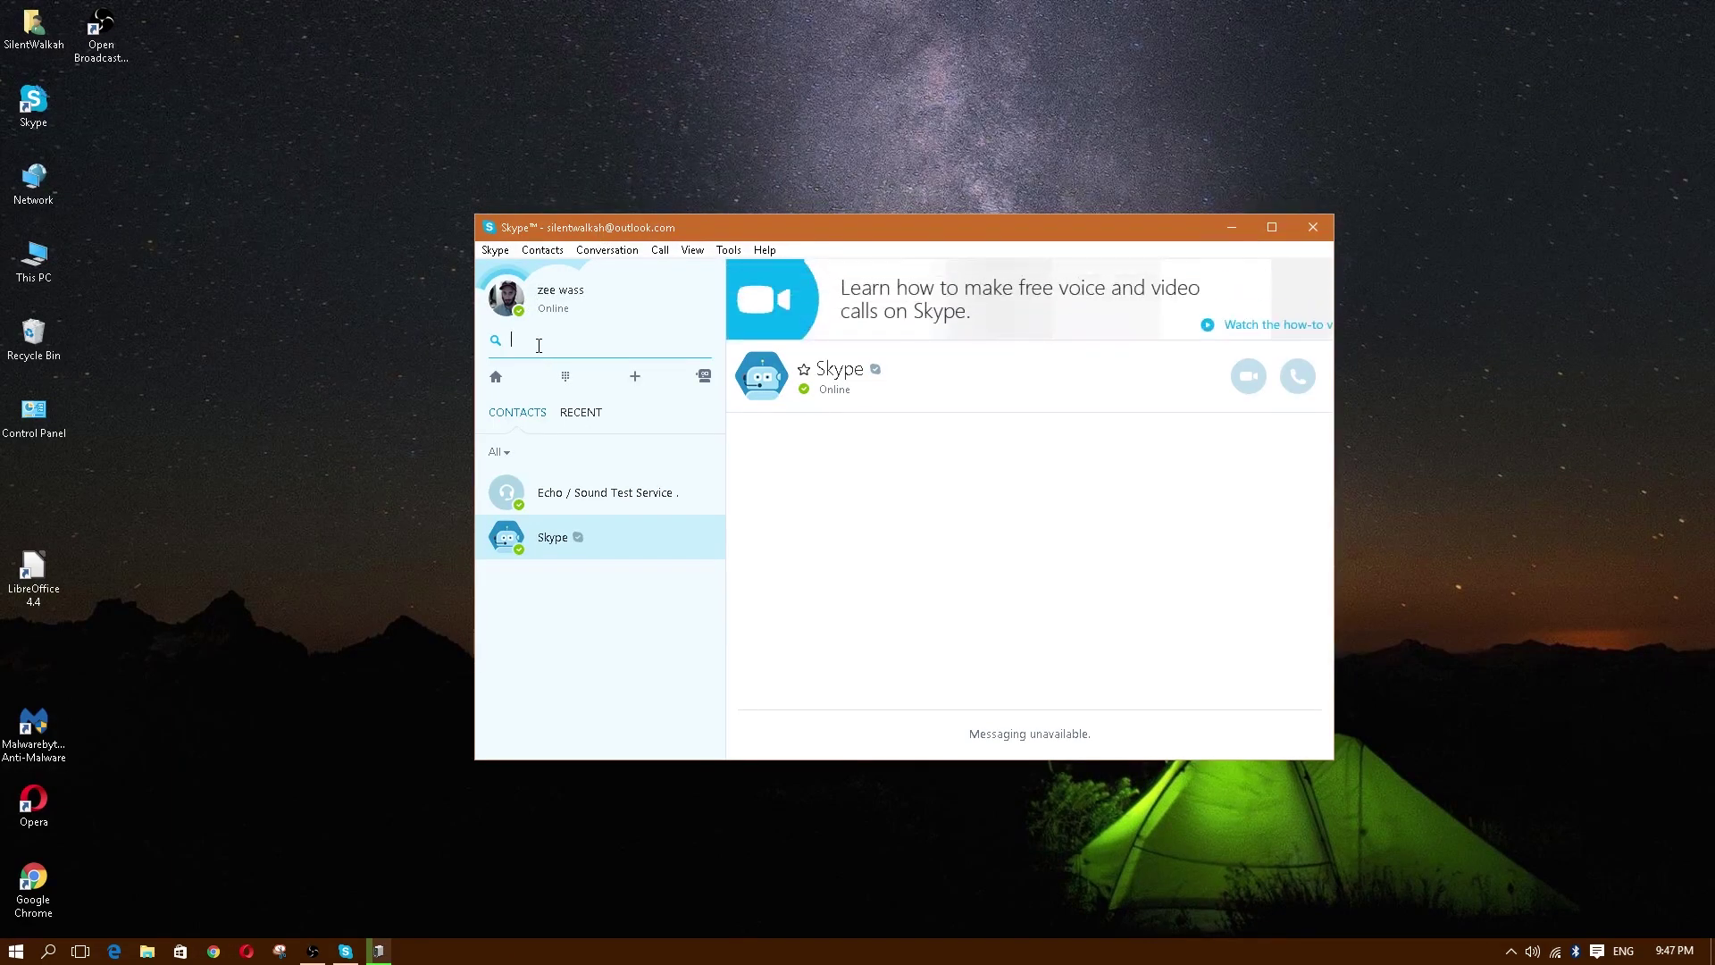
Step: Search the directory for 'davi', clear the search, and open Echo / Sound Test Service
type("sds")
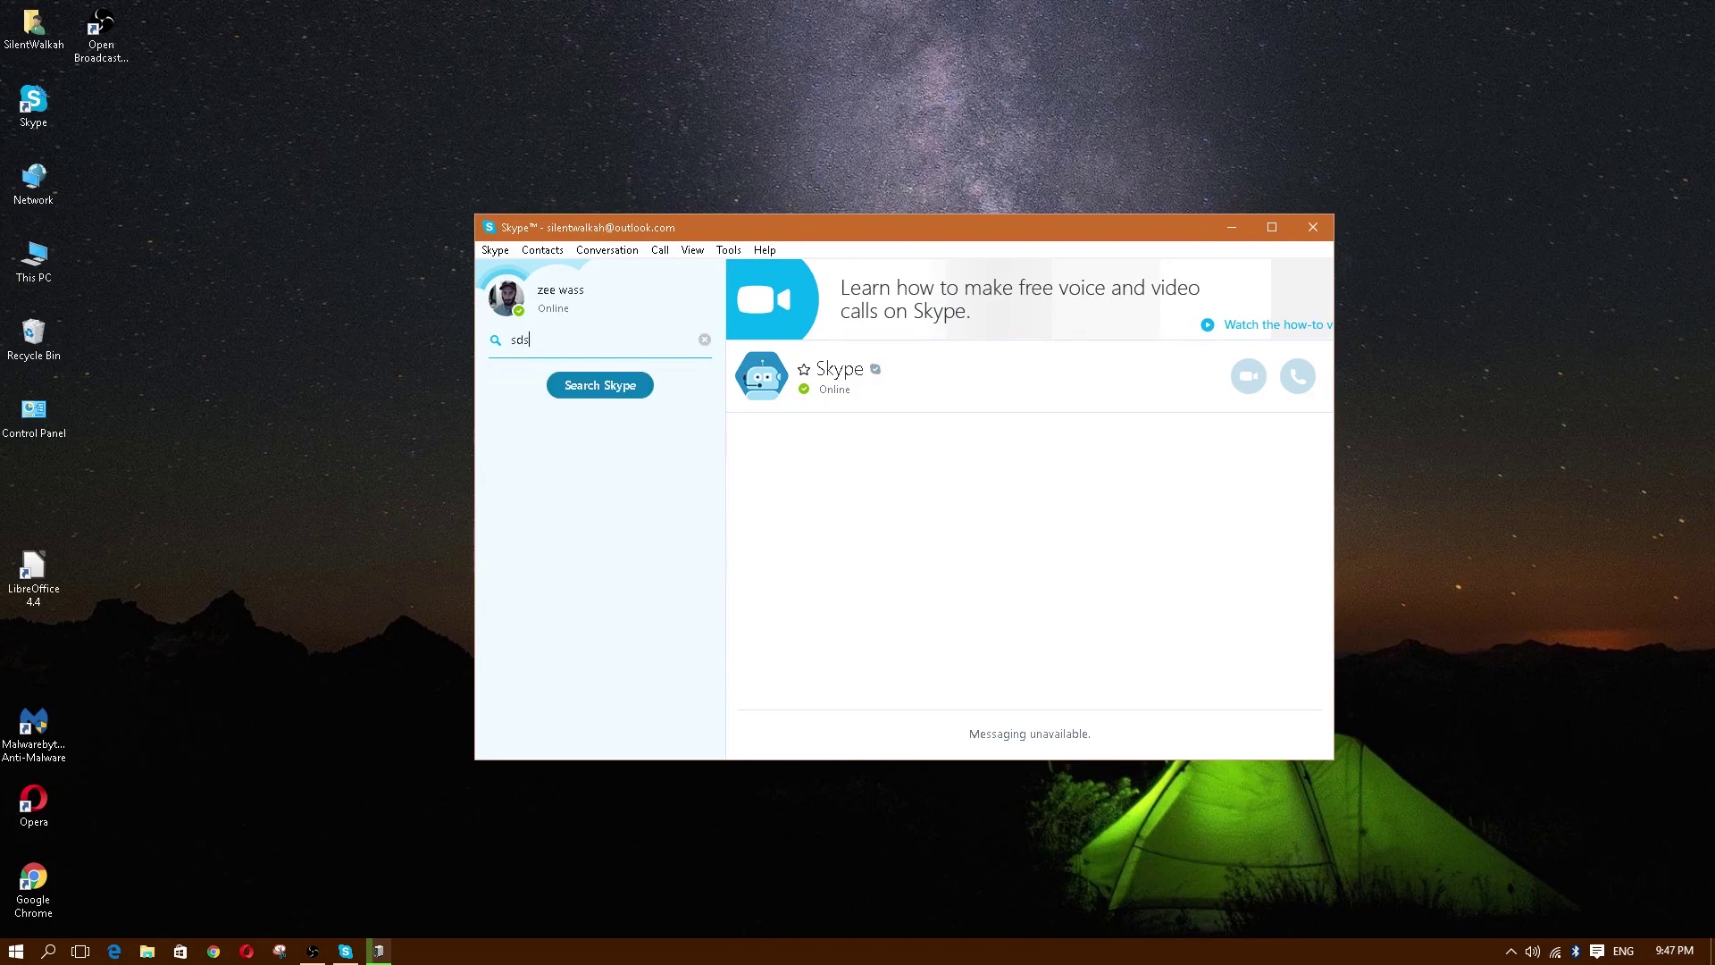
key("BackSpace")
key("BackSpace")
type("david")
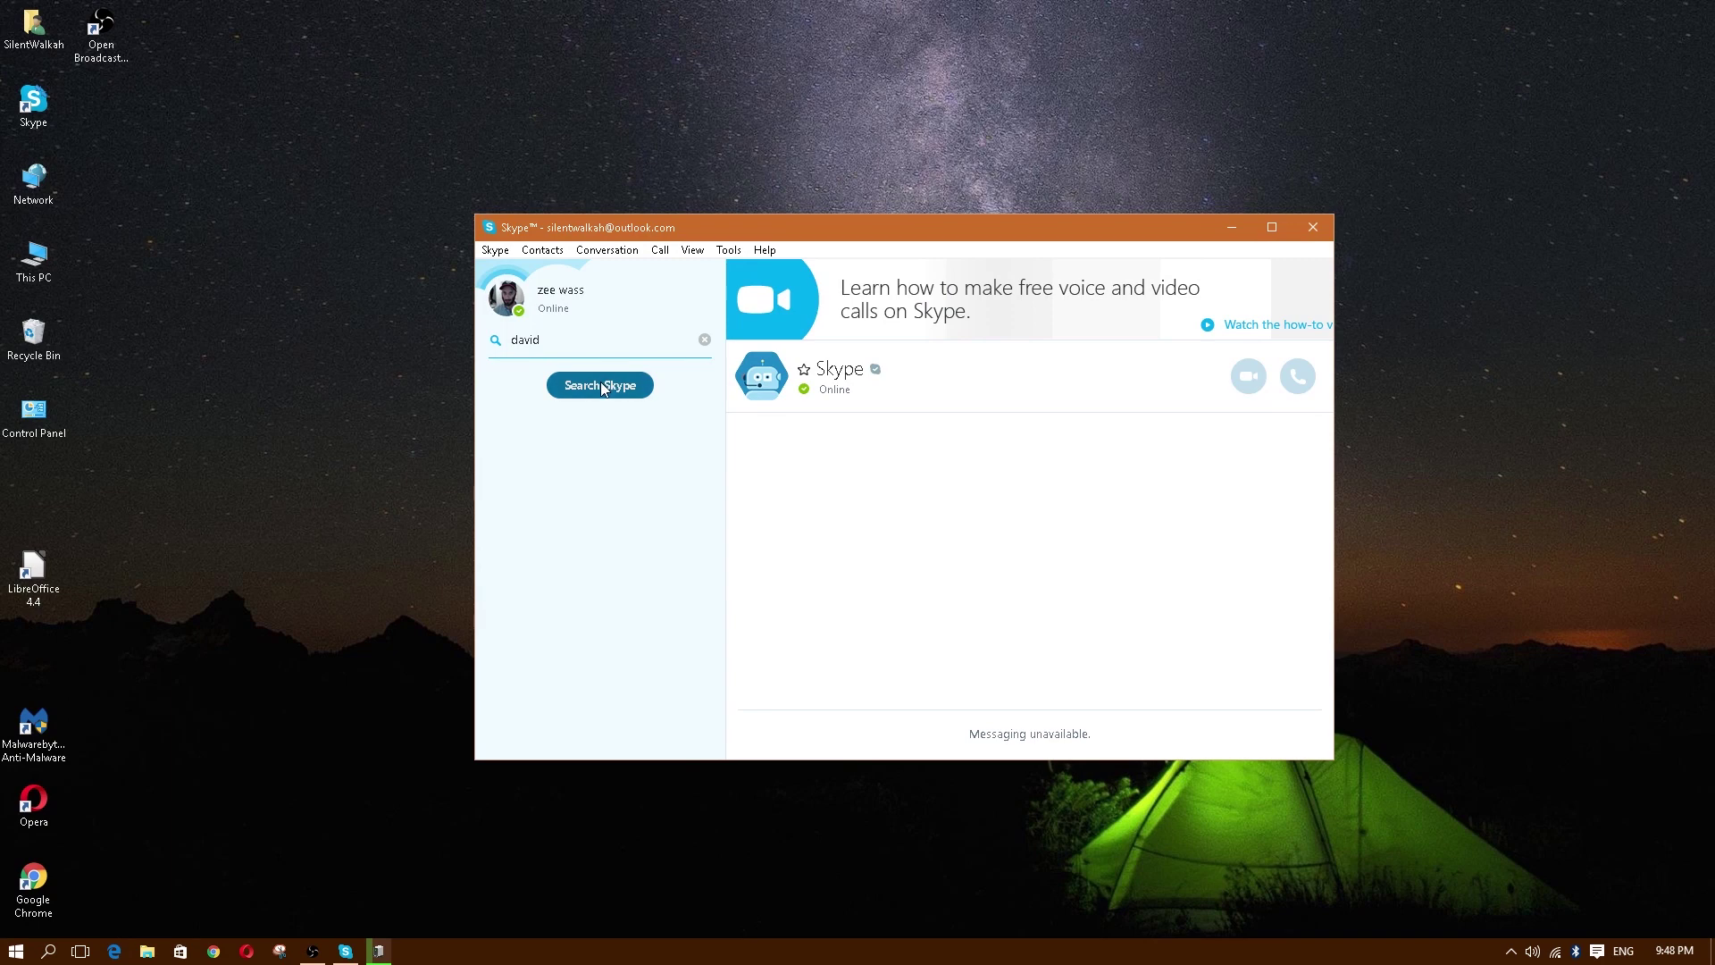
left_click(602, 387)
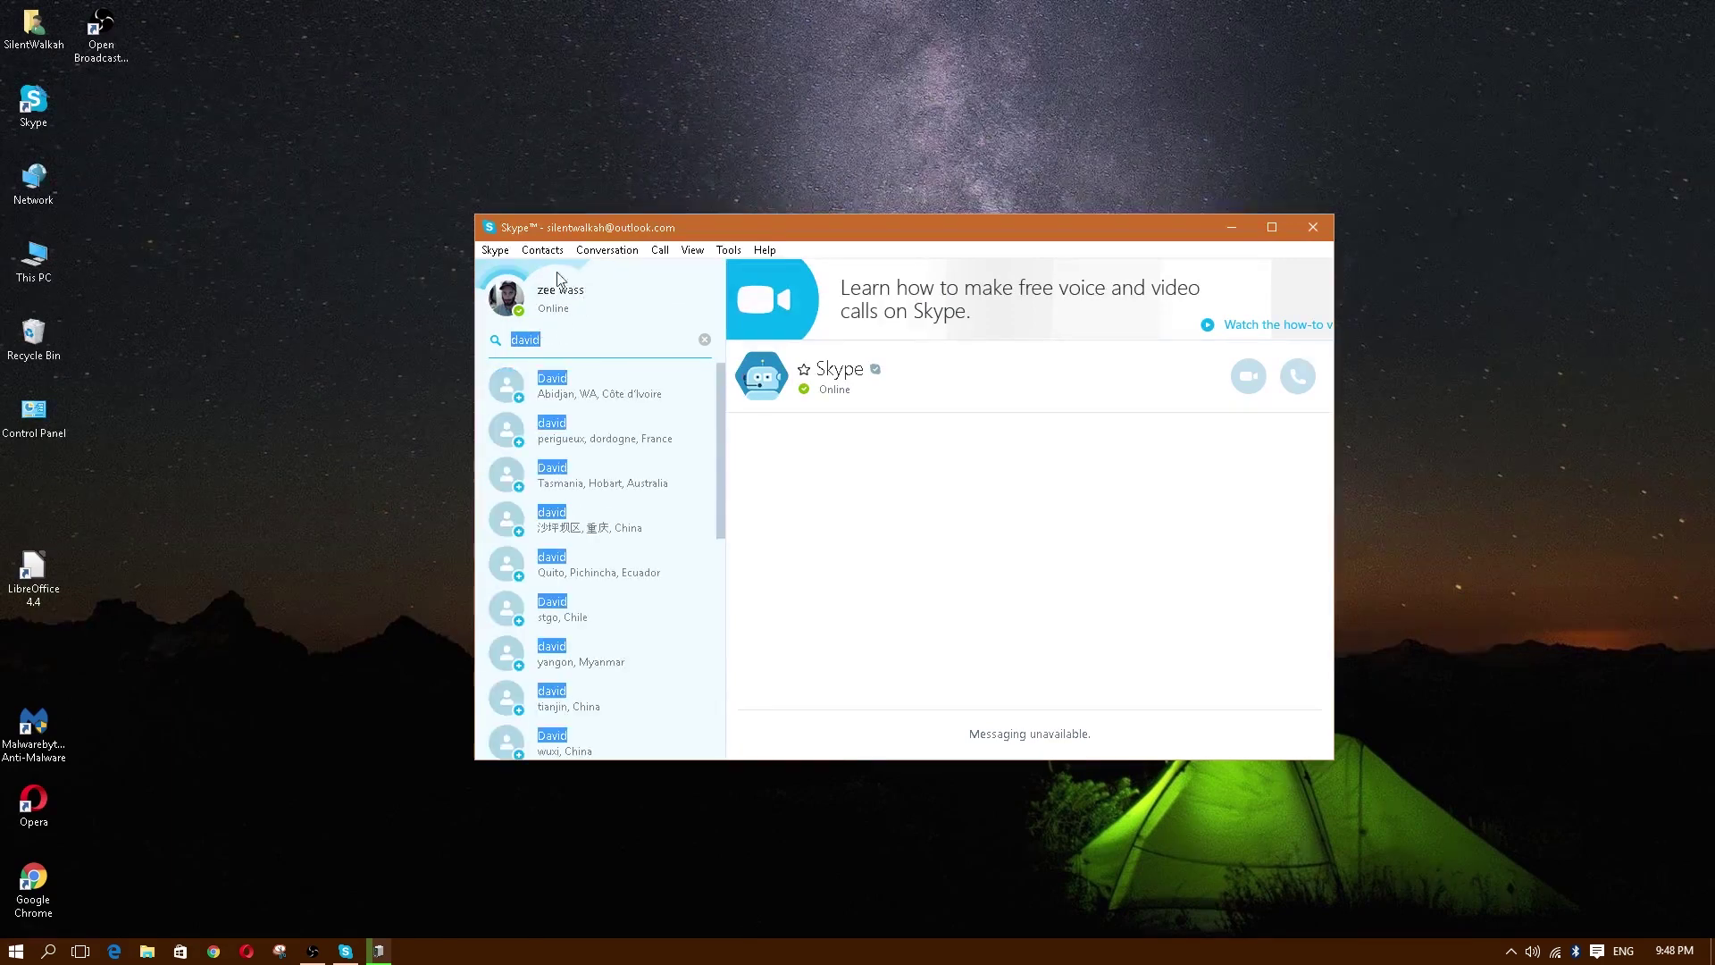
mouse_move(717, 421)
left_mouse_down()
mouse_move(715, 498)
mouse_move(716, 398)
left_mouse_up()
left_click(705, 341)
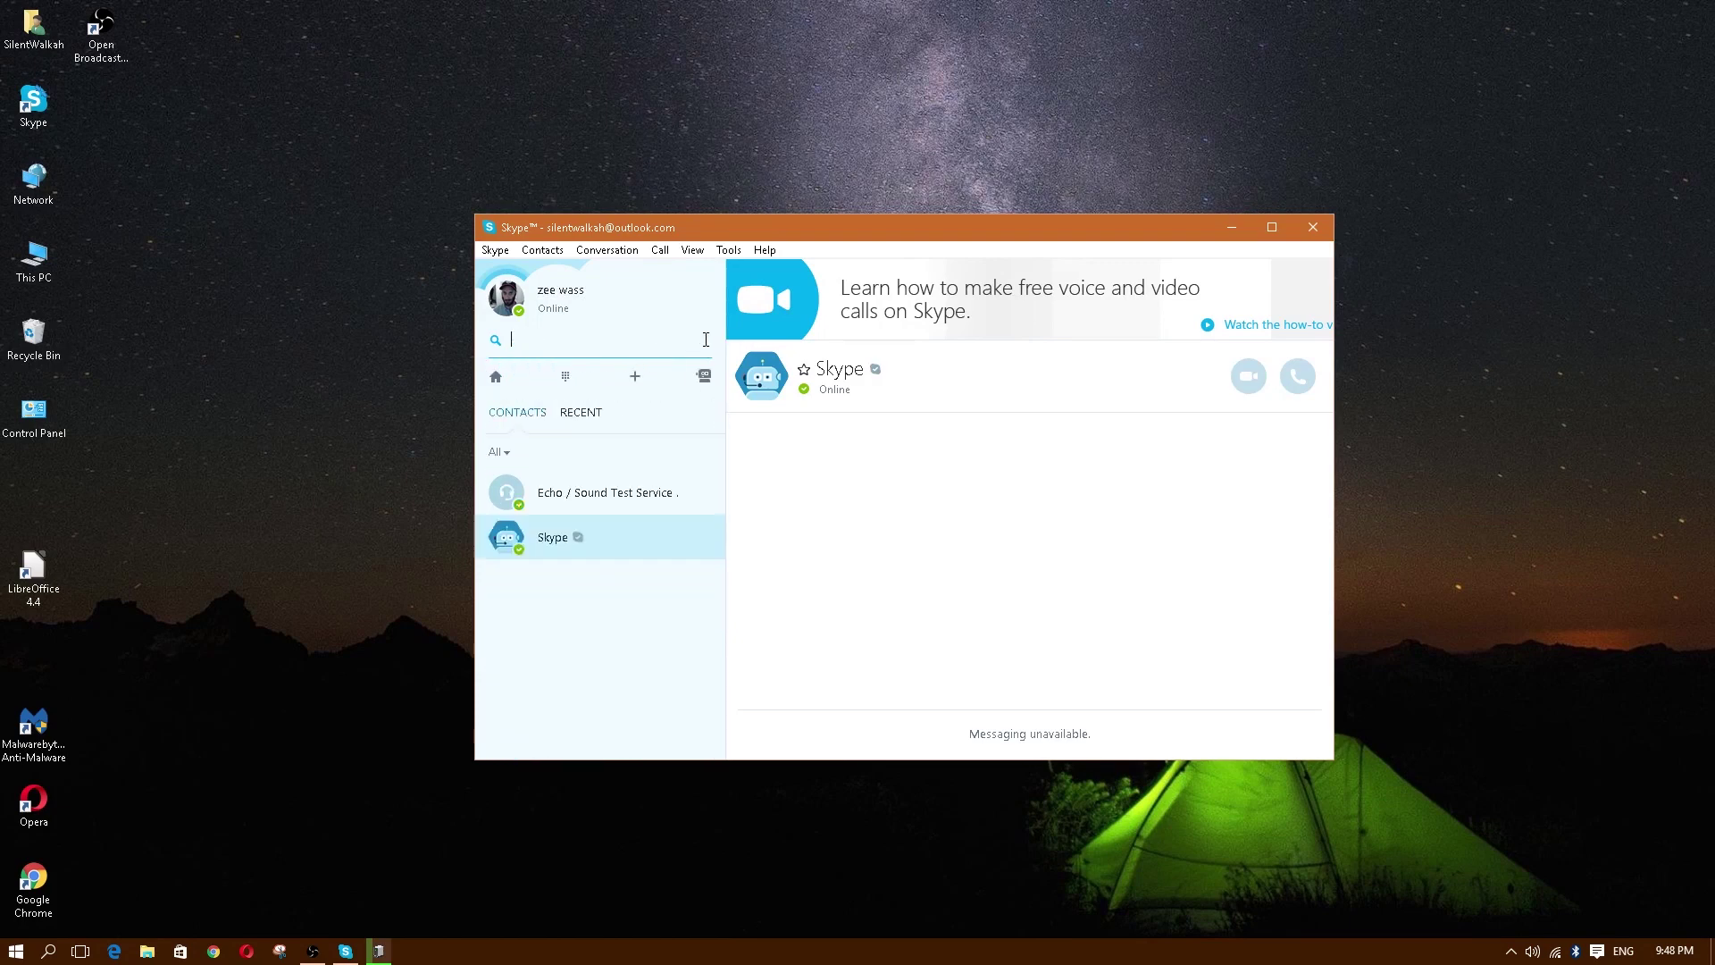
left_click(603, 497)
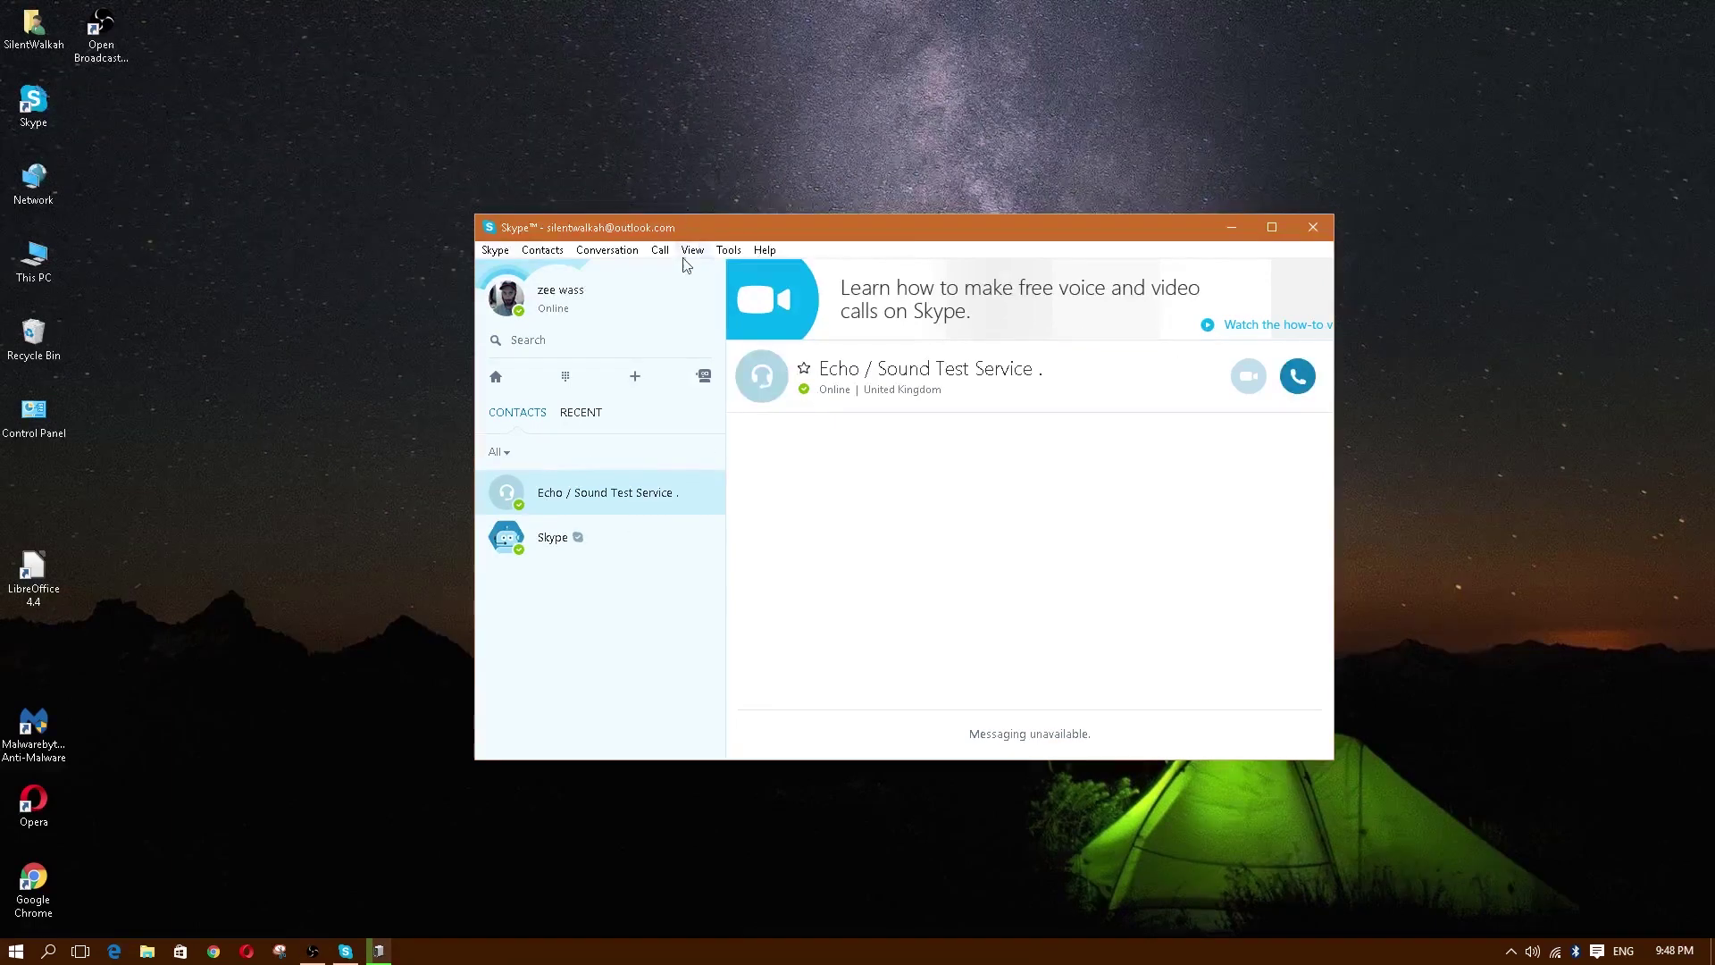
left_click(661, 252)
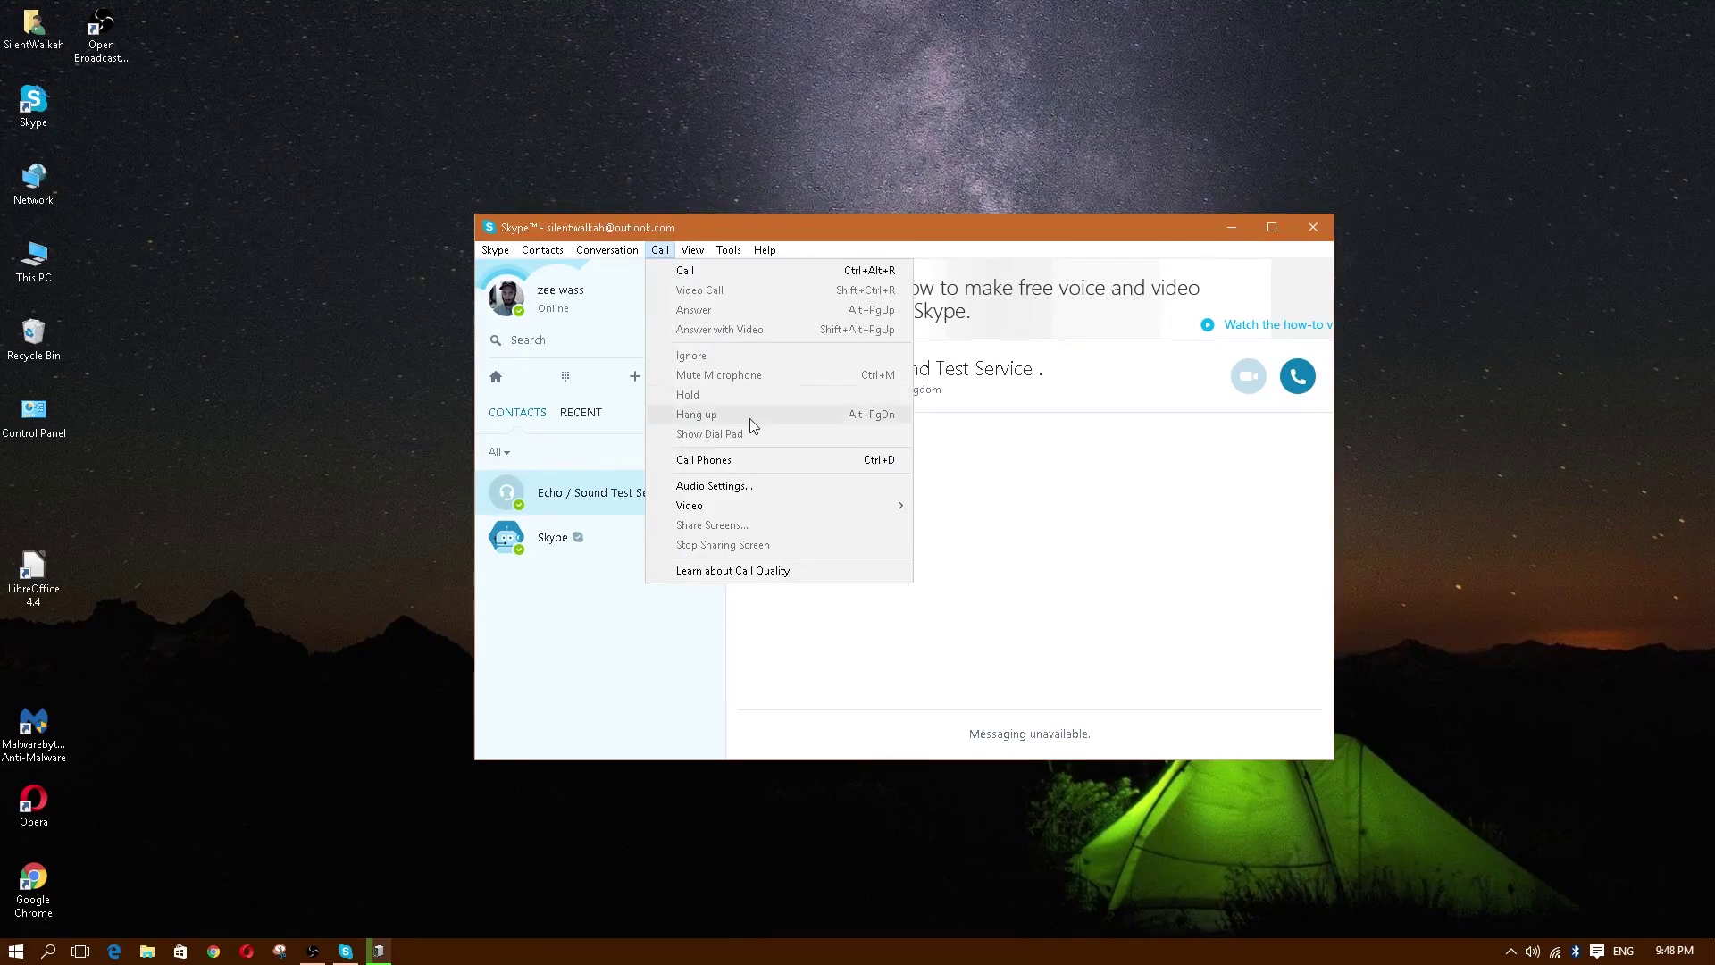
mouse_move(506, 257)
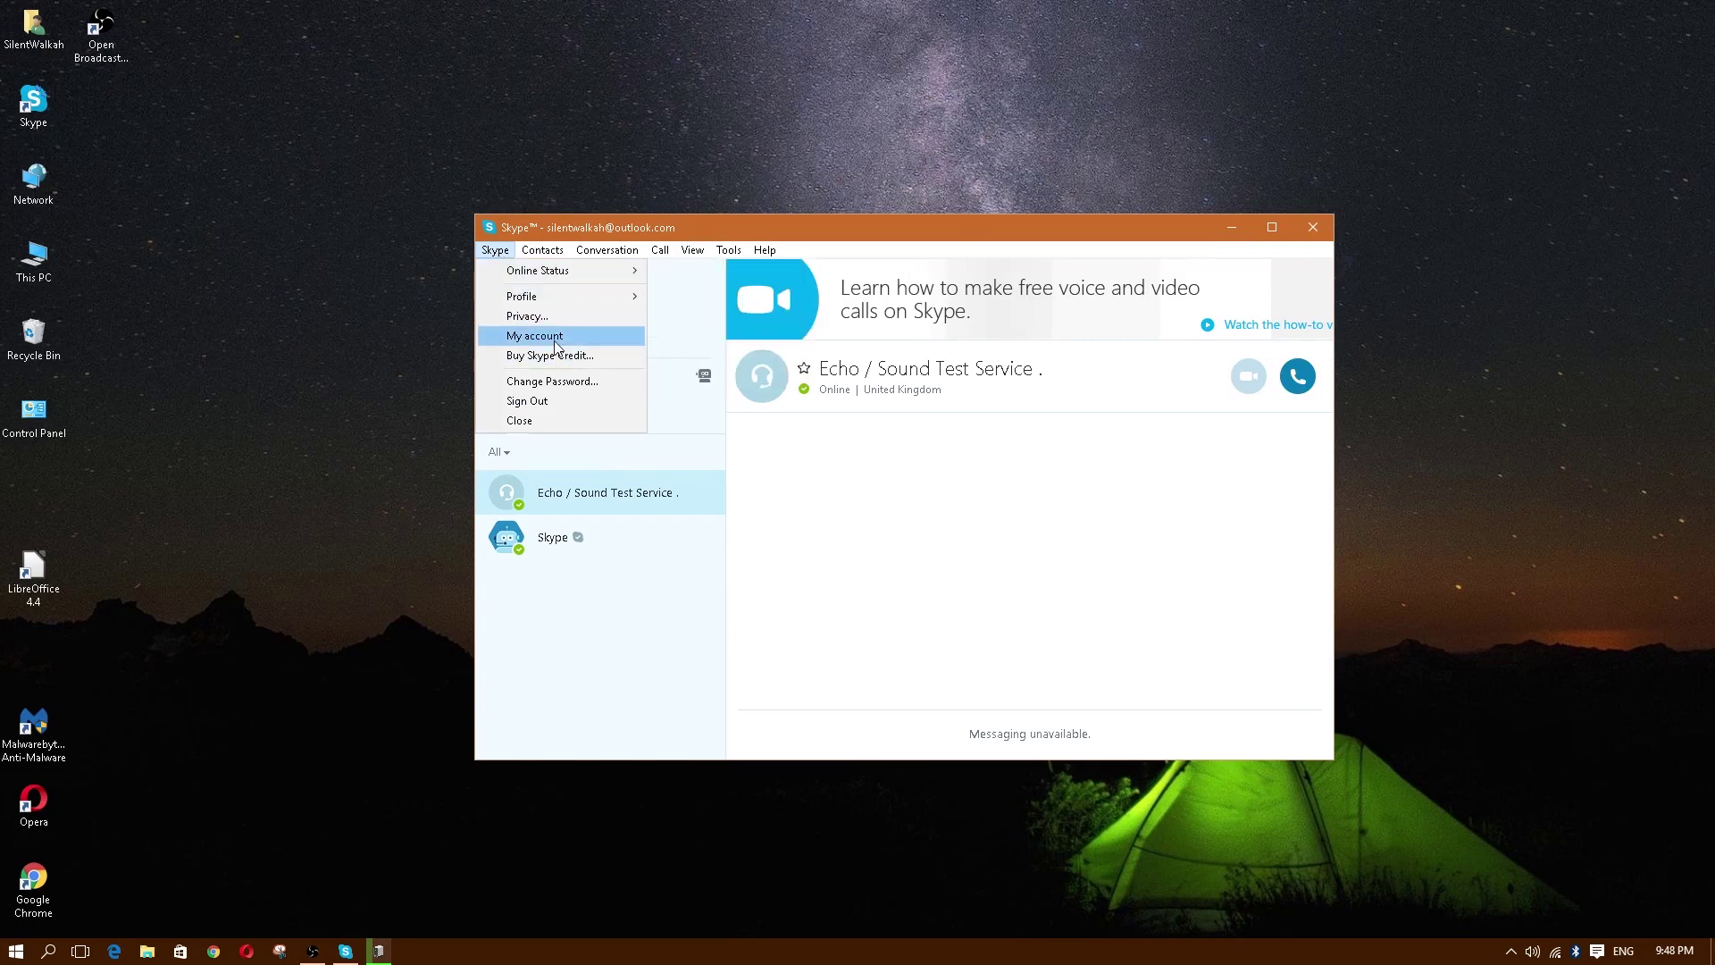
mouse_move(525, 298)
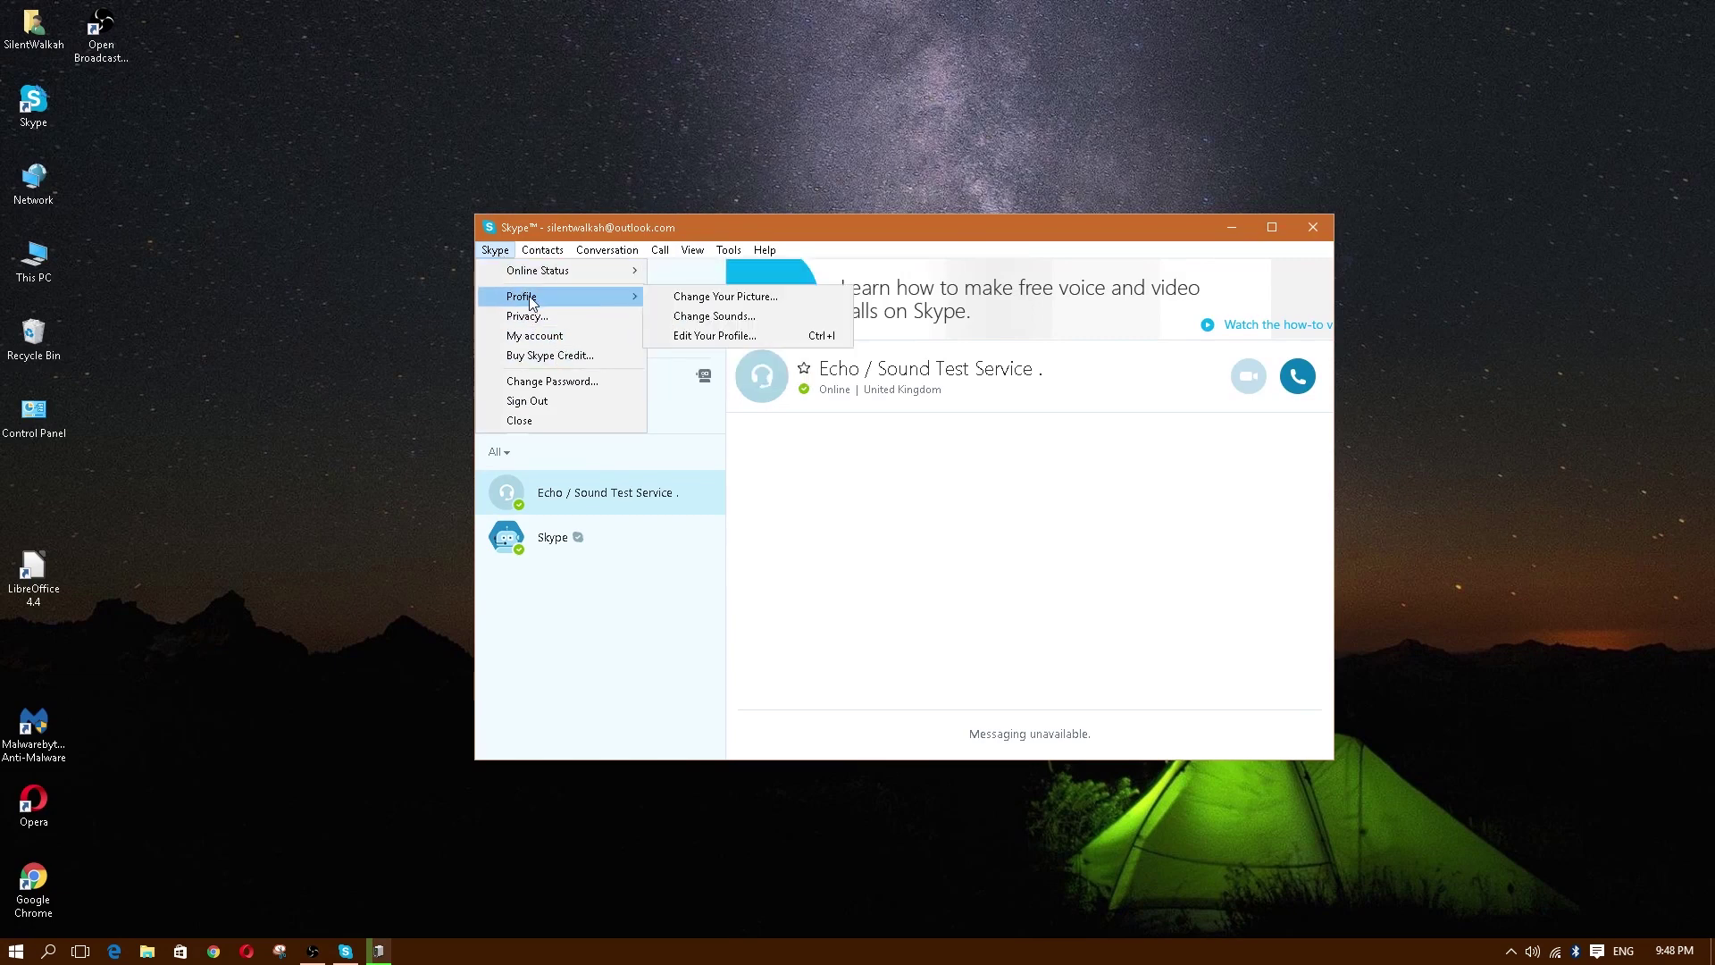
left_click(742, 297)
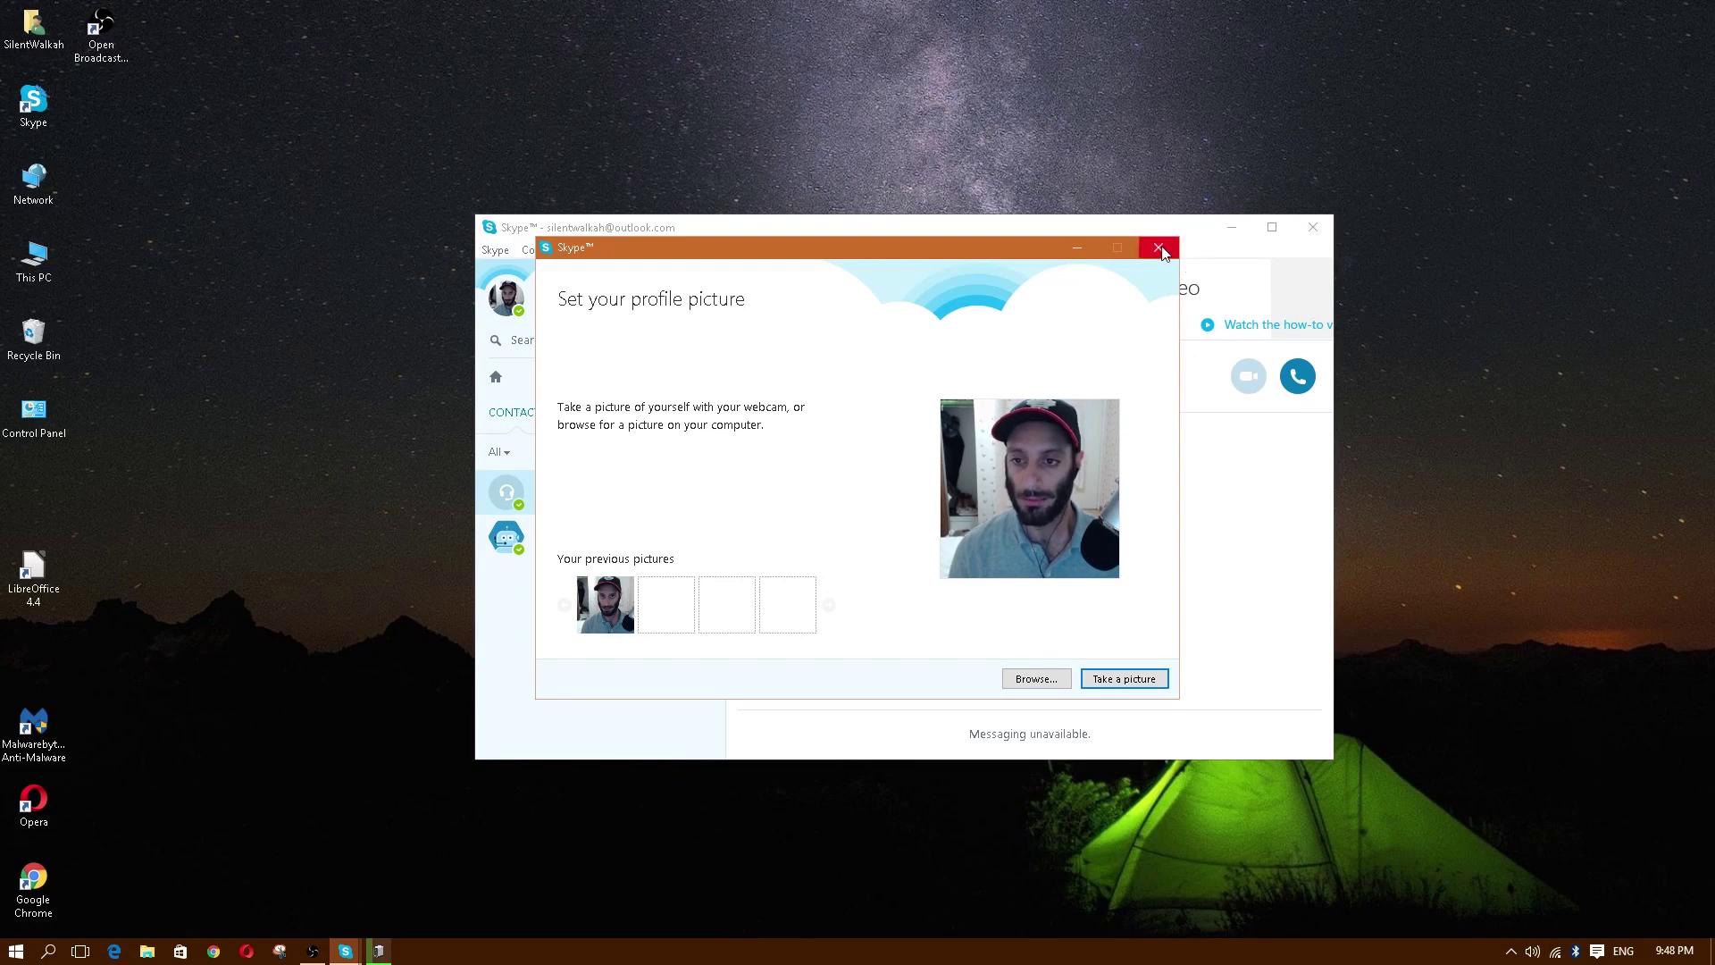
left_click(1159, 247)
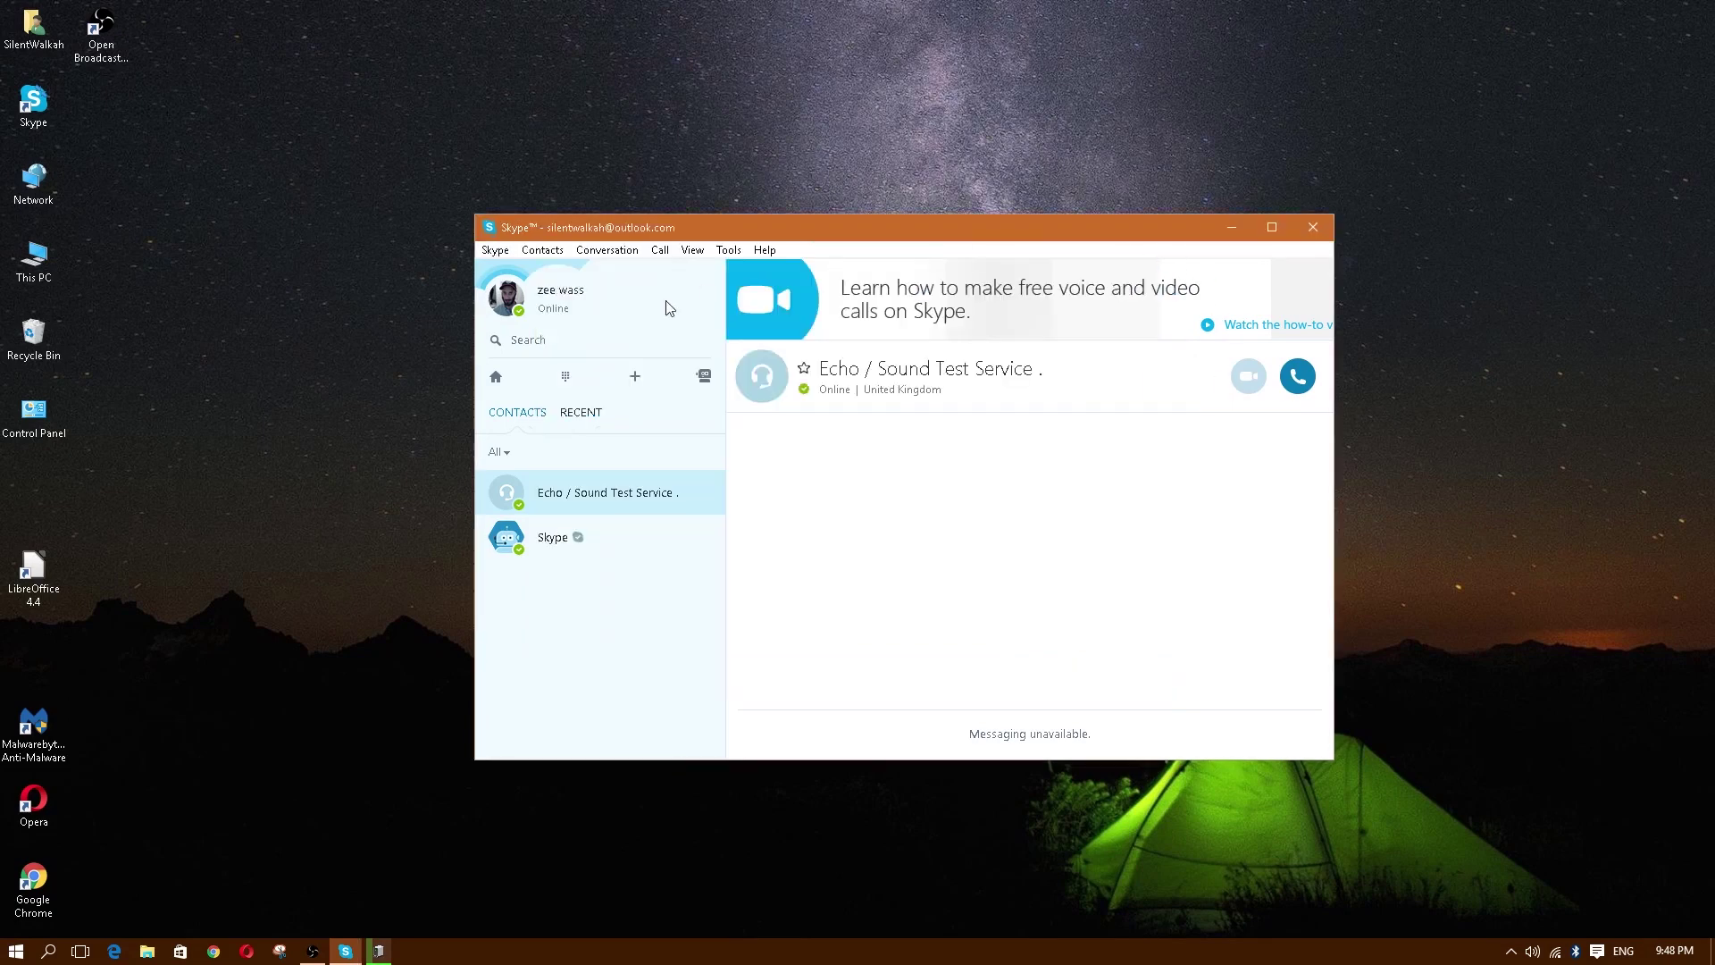
left_click(542, 251)
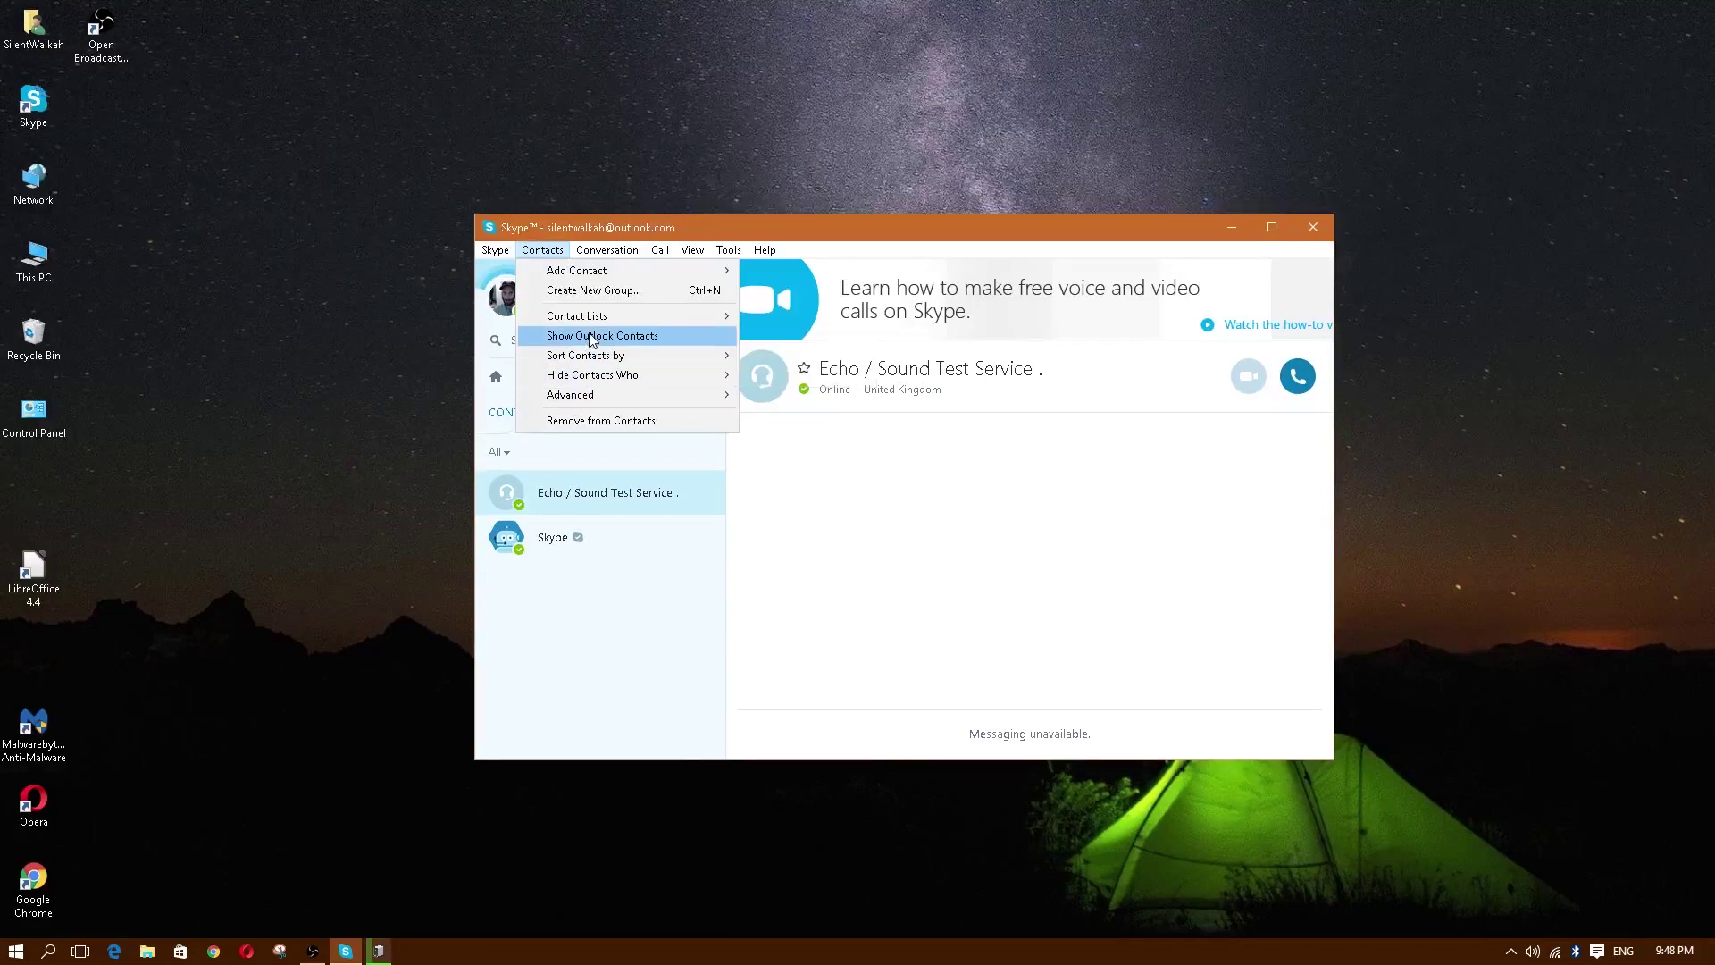
mouse_move(598, 255)
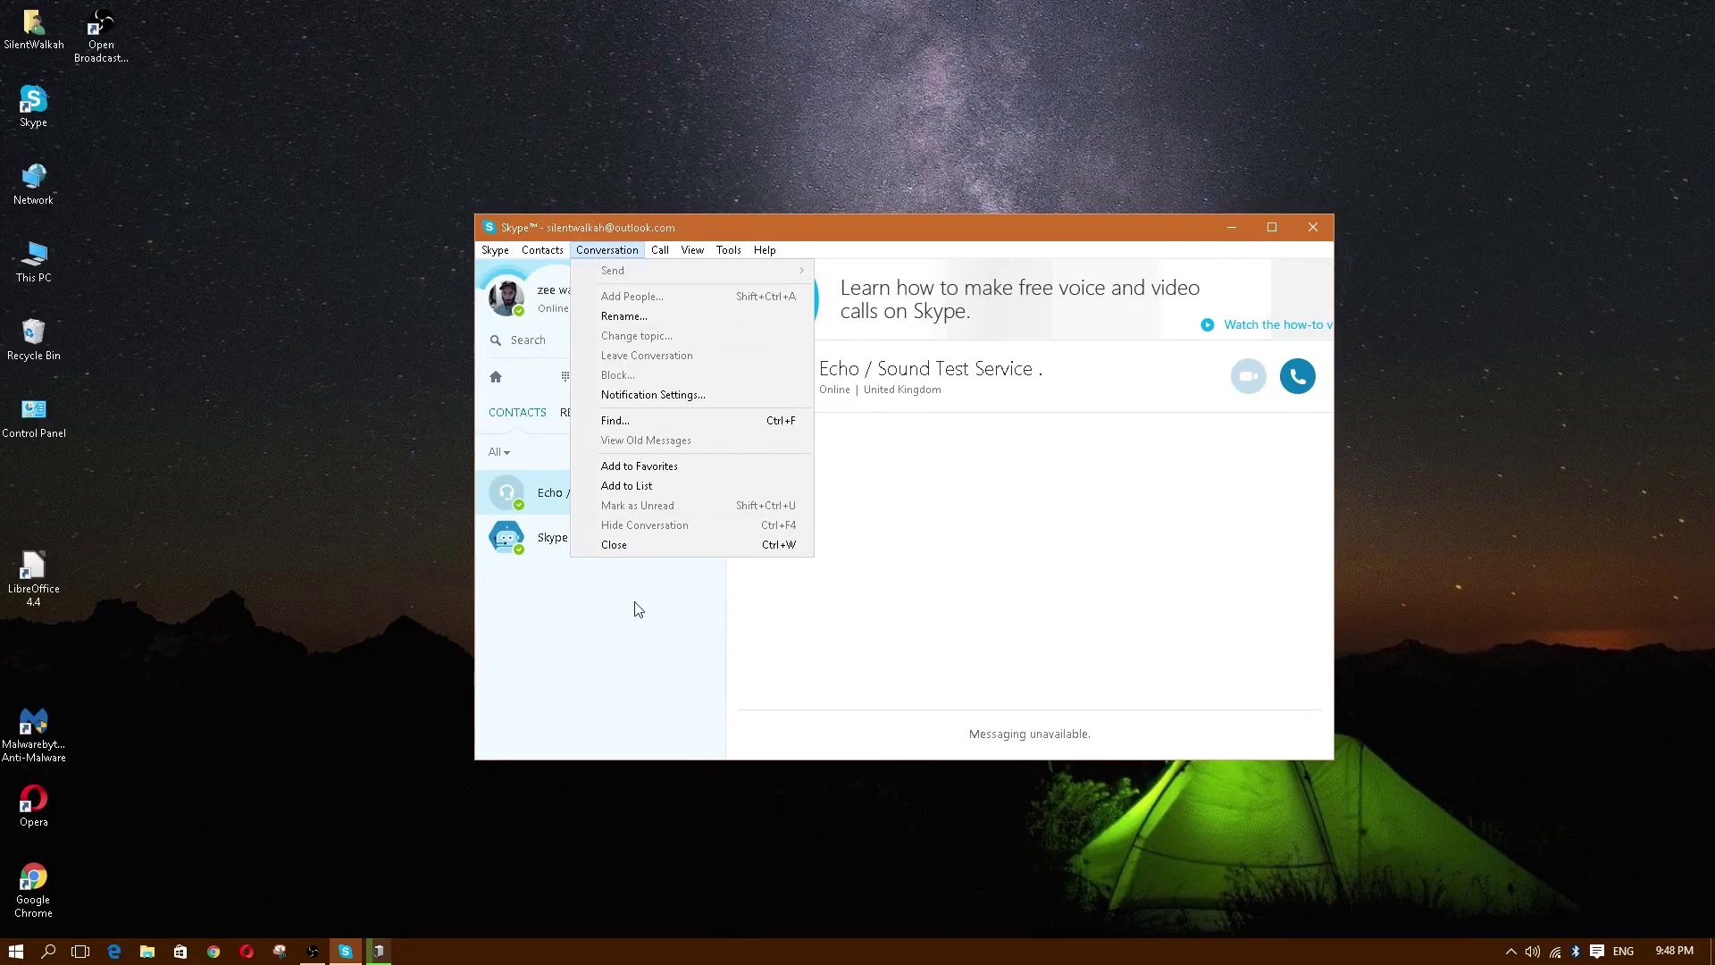
left_click(573, 518)
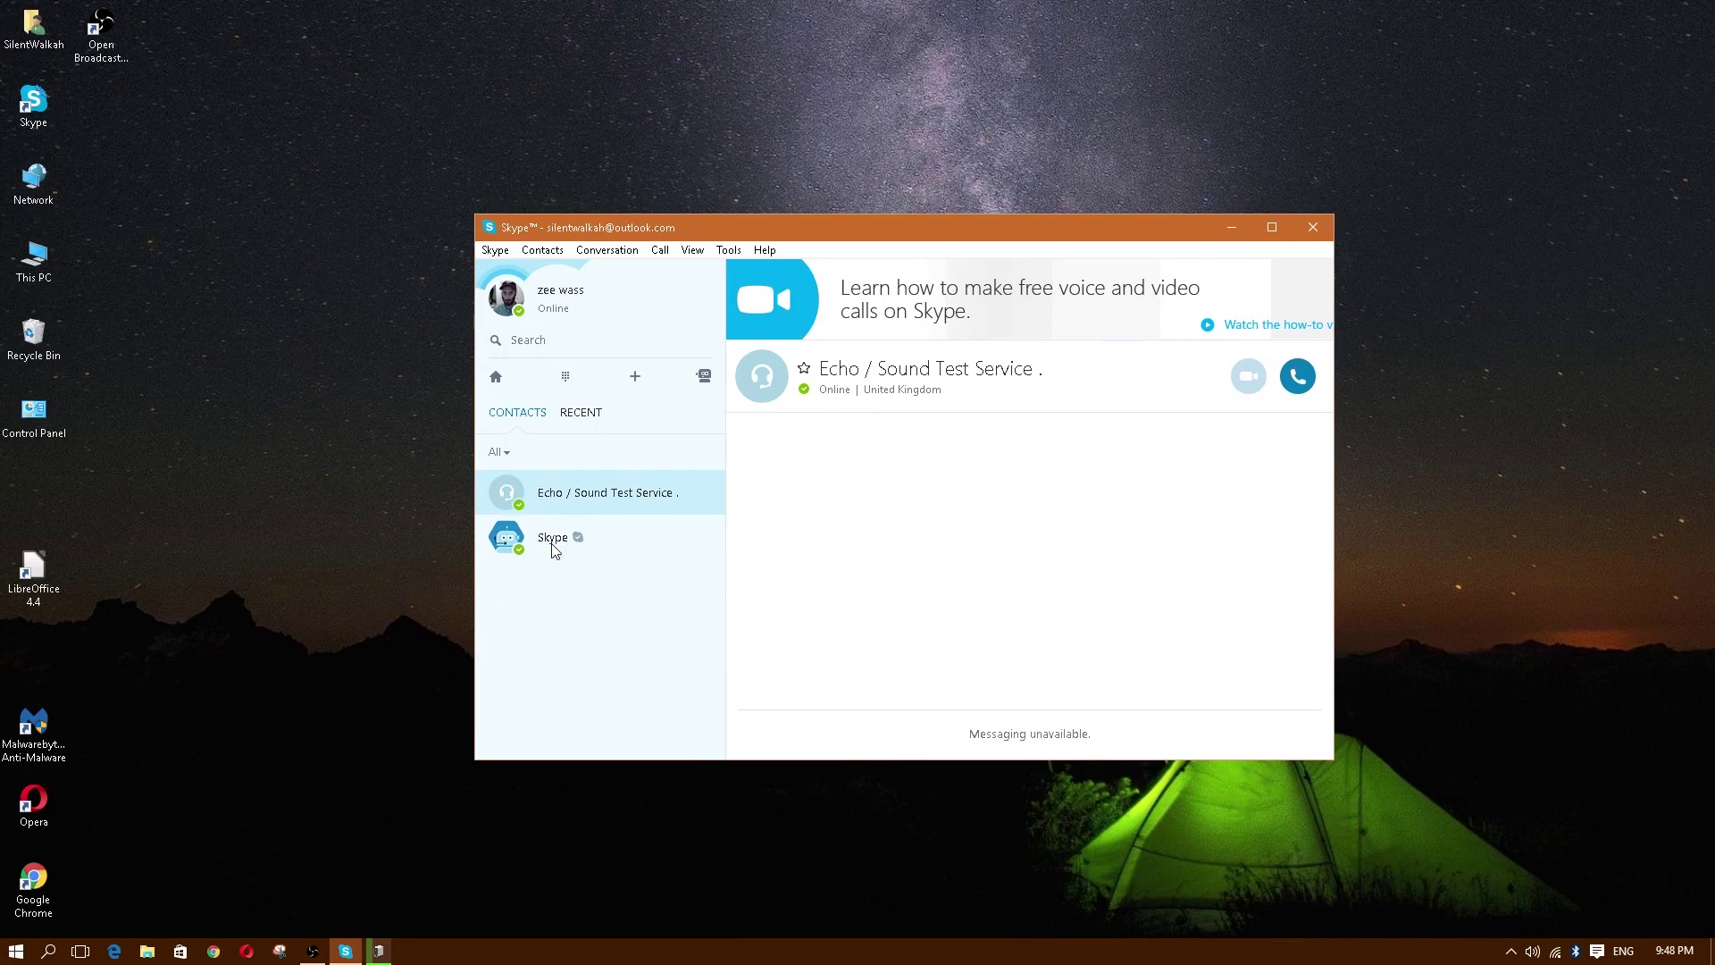
left_click(586, 414)
left_click(516, 415)
left_click(551, 543)
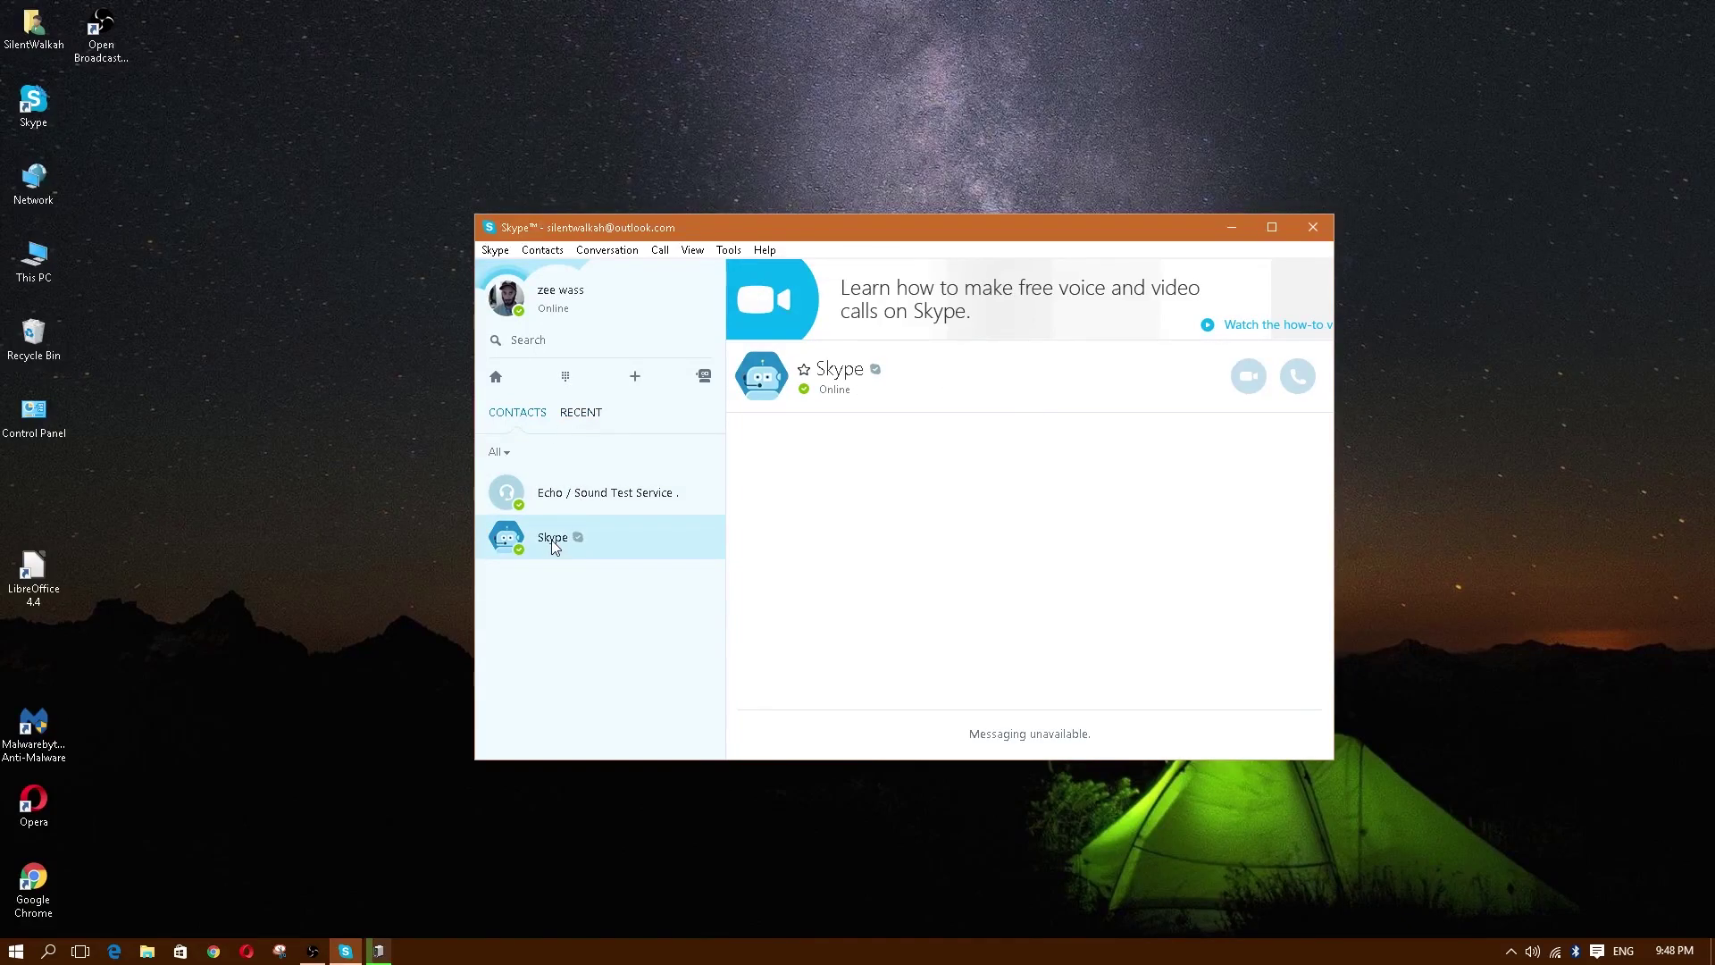
left_click(561, 498)
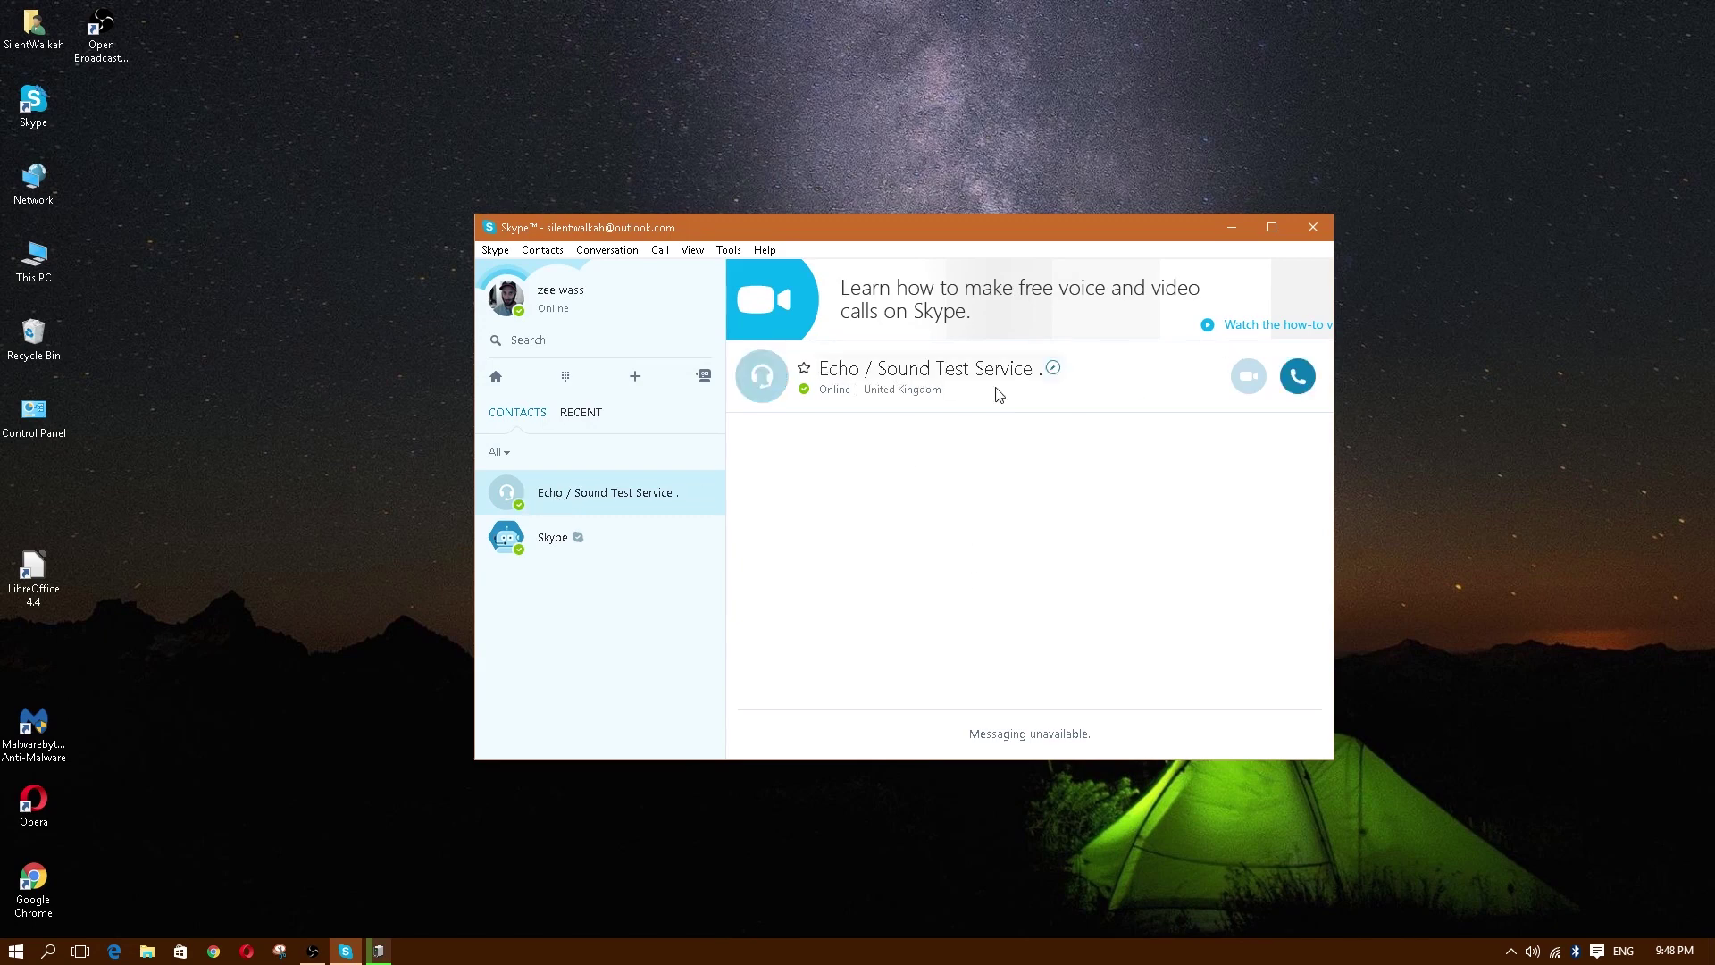
left_click(550, 539)
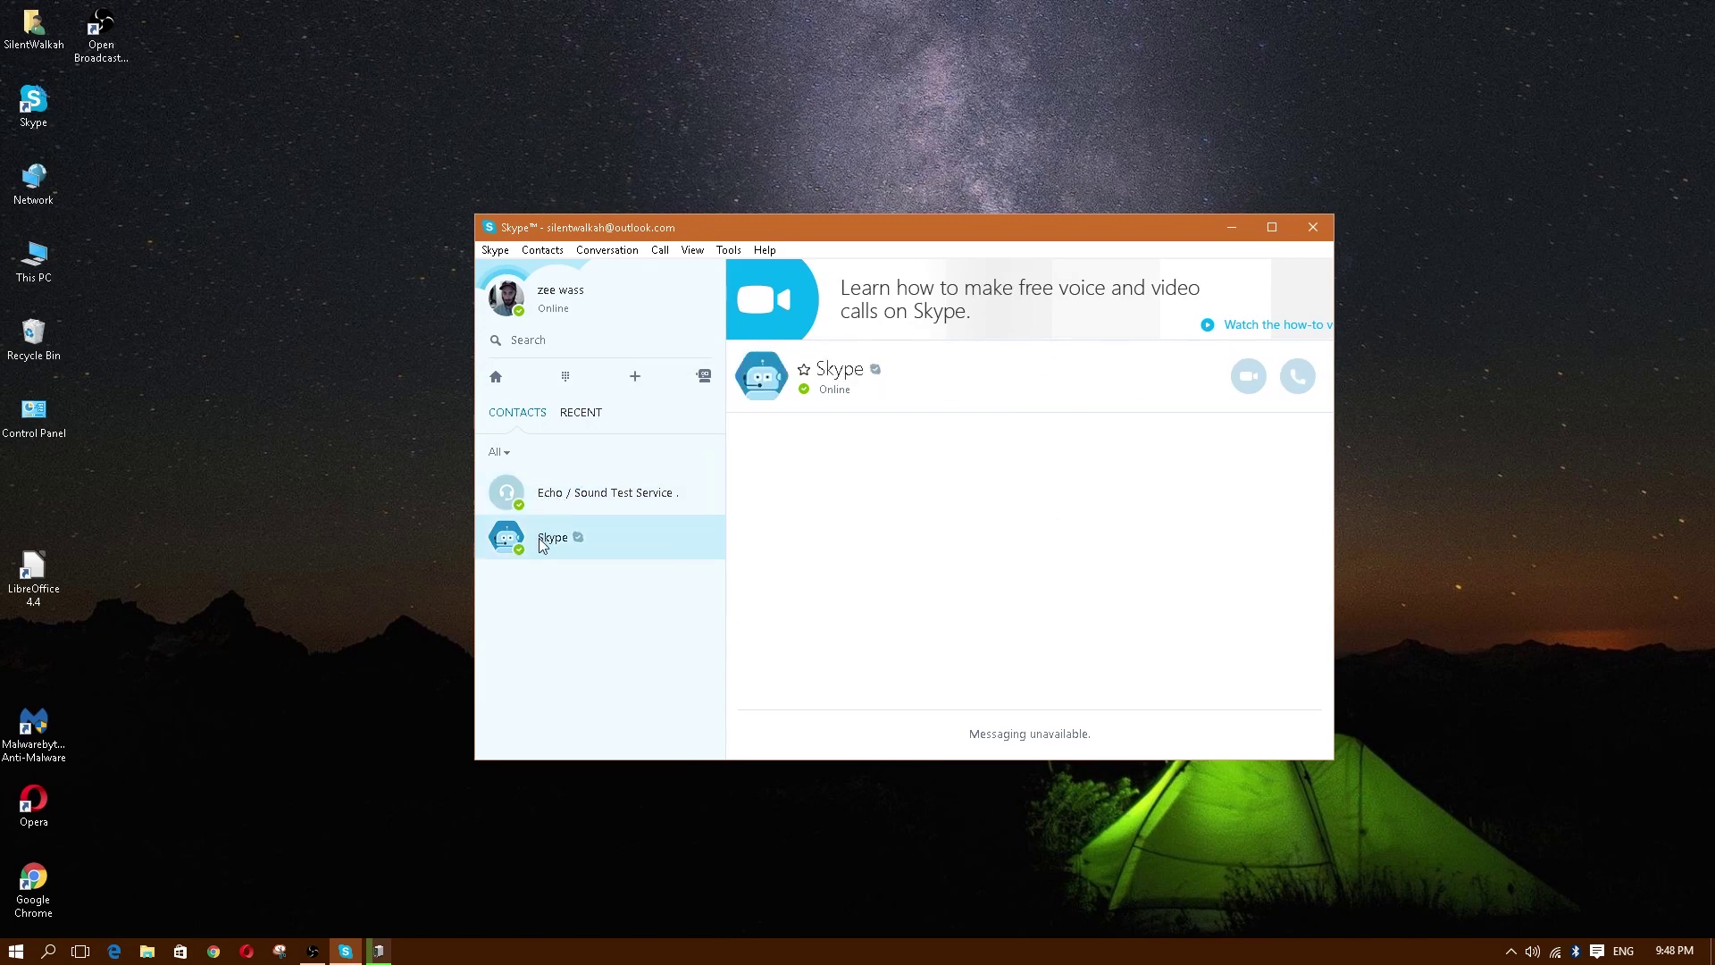
left_click(572, 497)
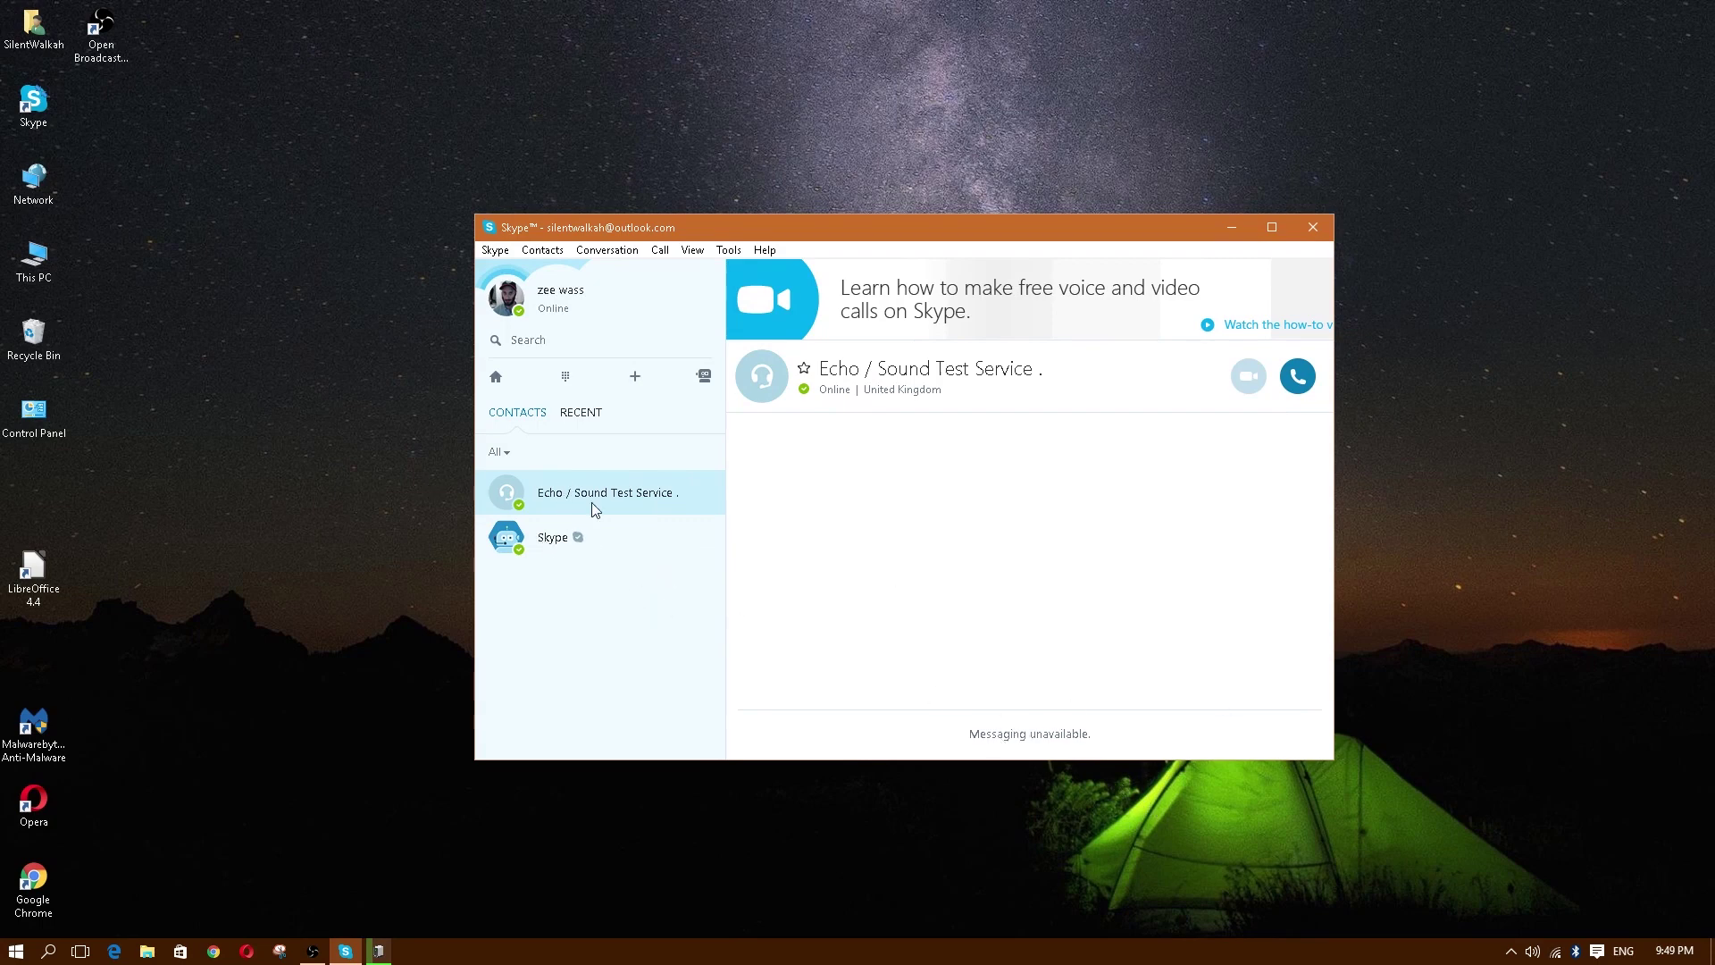
left_click(554, 539)
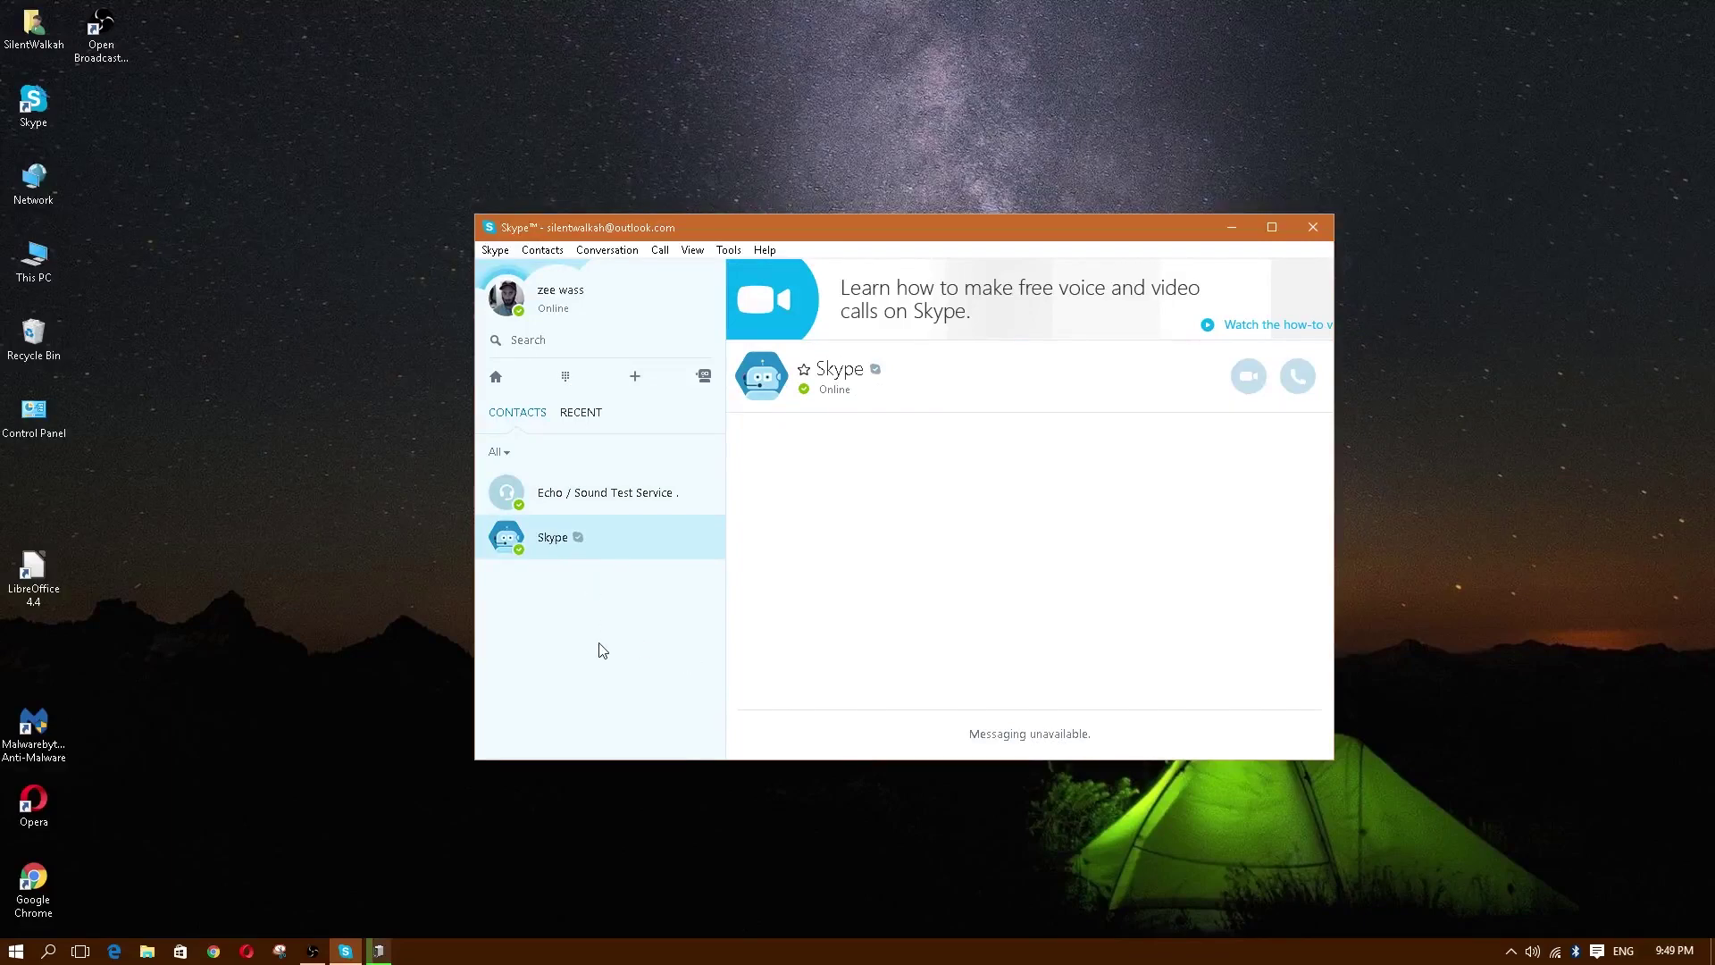
left_click(570, 490)
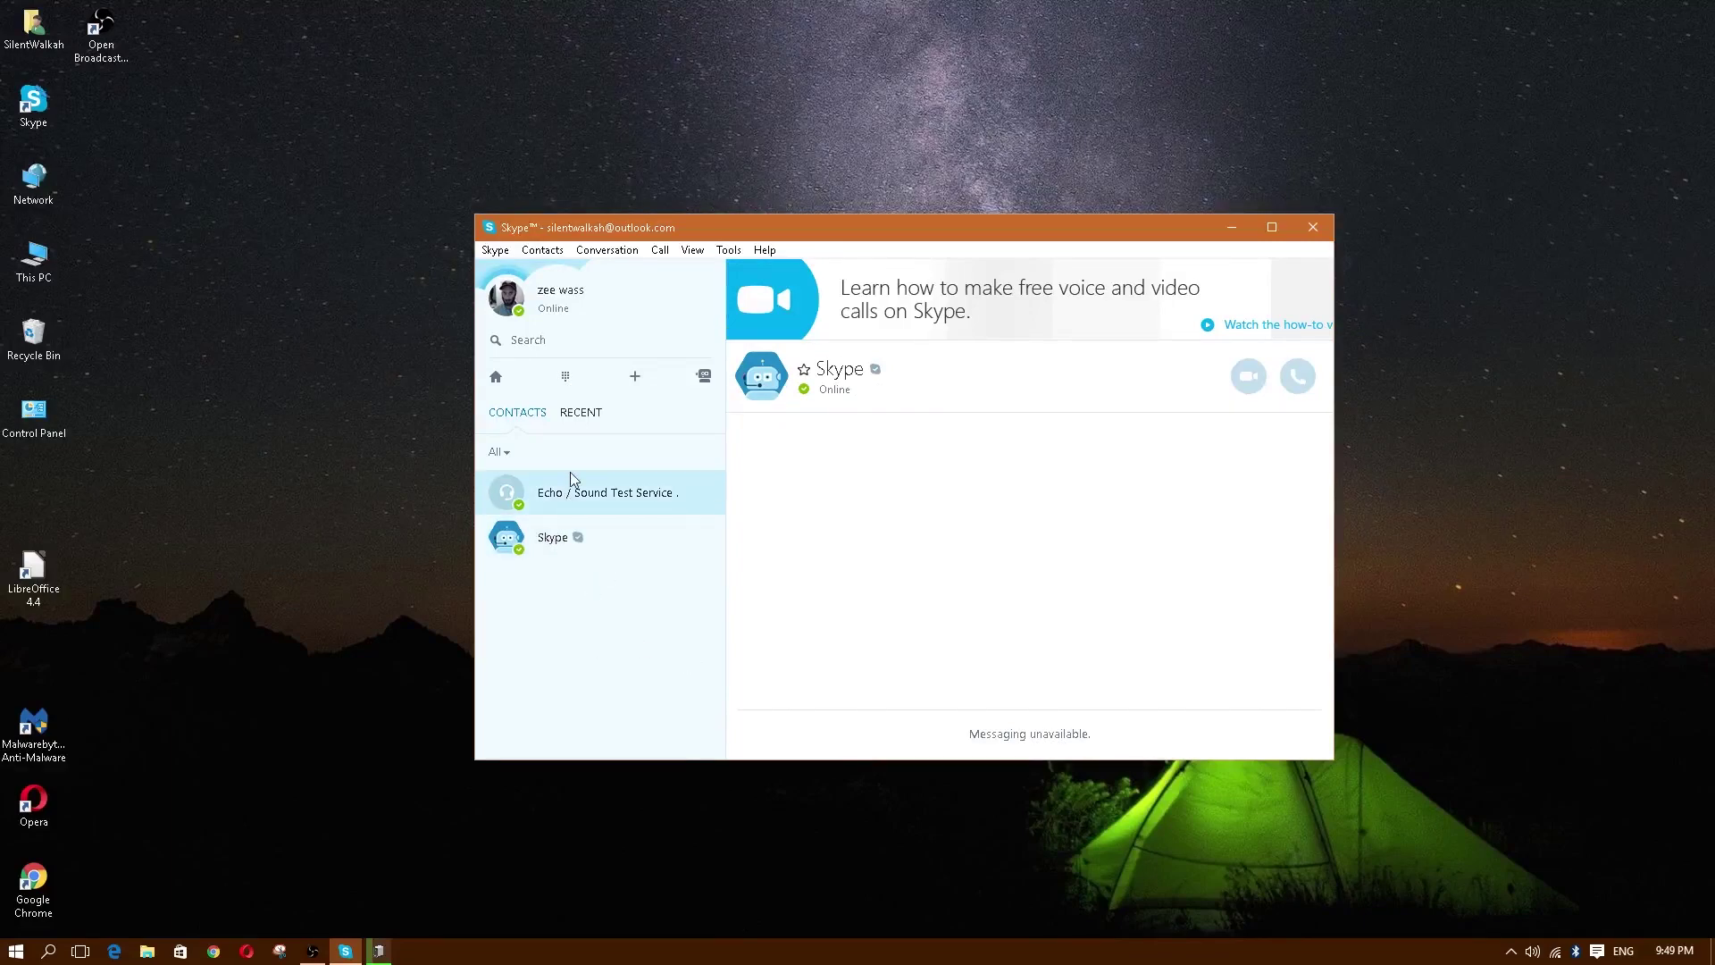
Step: Open the dial pad and choose Latvia (+371) from the country/region list
left_click(564, 376)
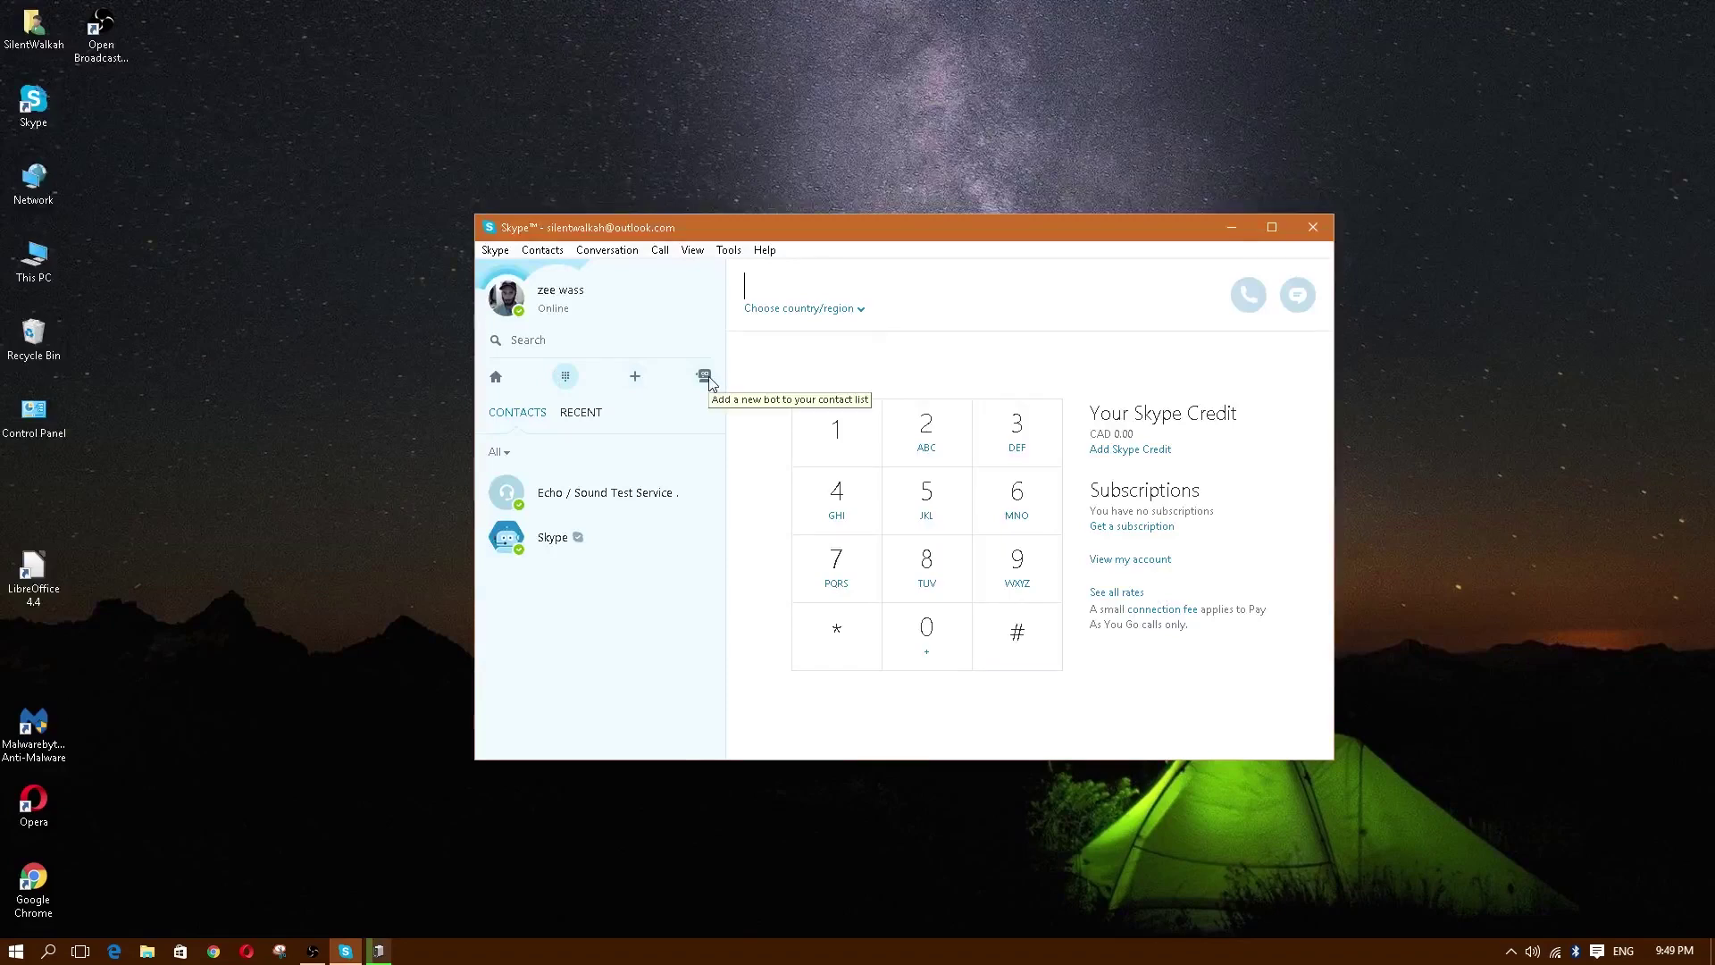
left_click(860, 310)
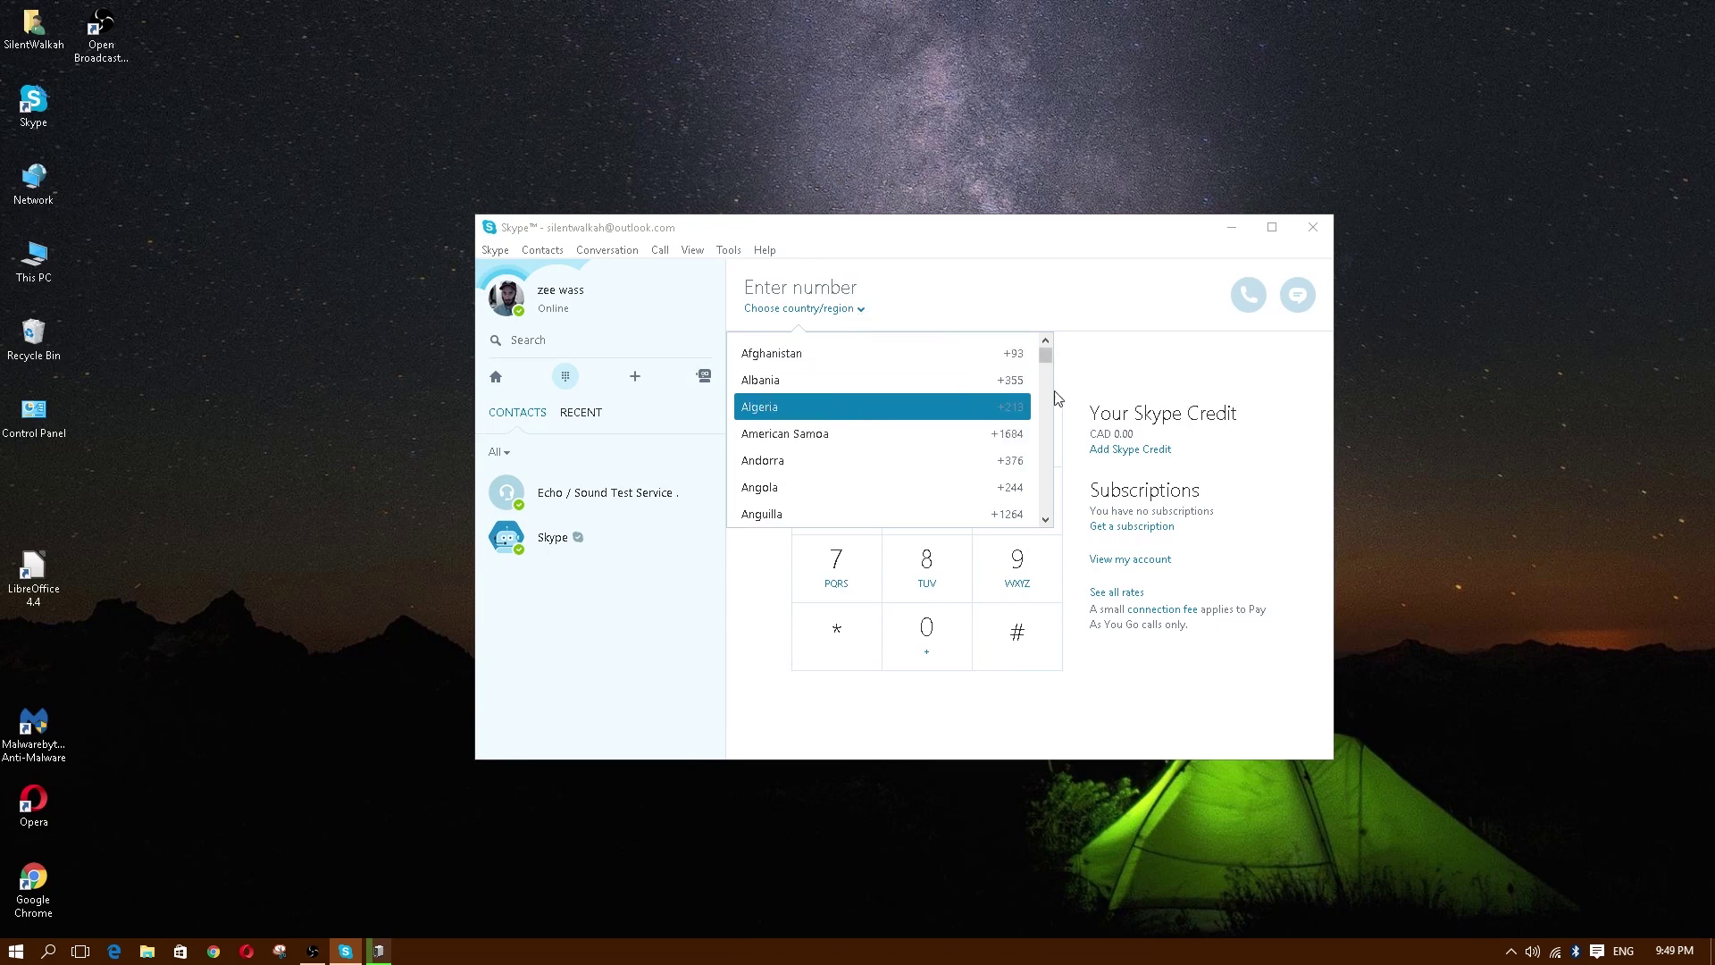
left_click_drag(1047, 358, 1056, 436)
left_click(868, 407)
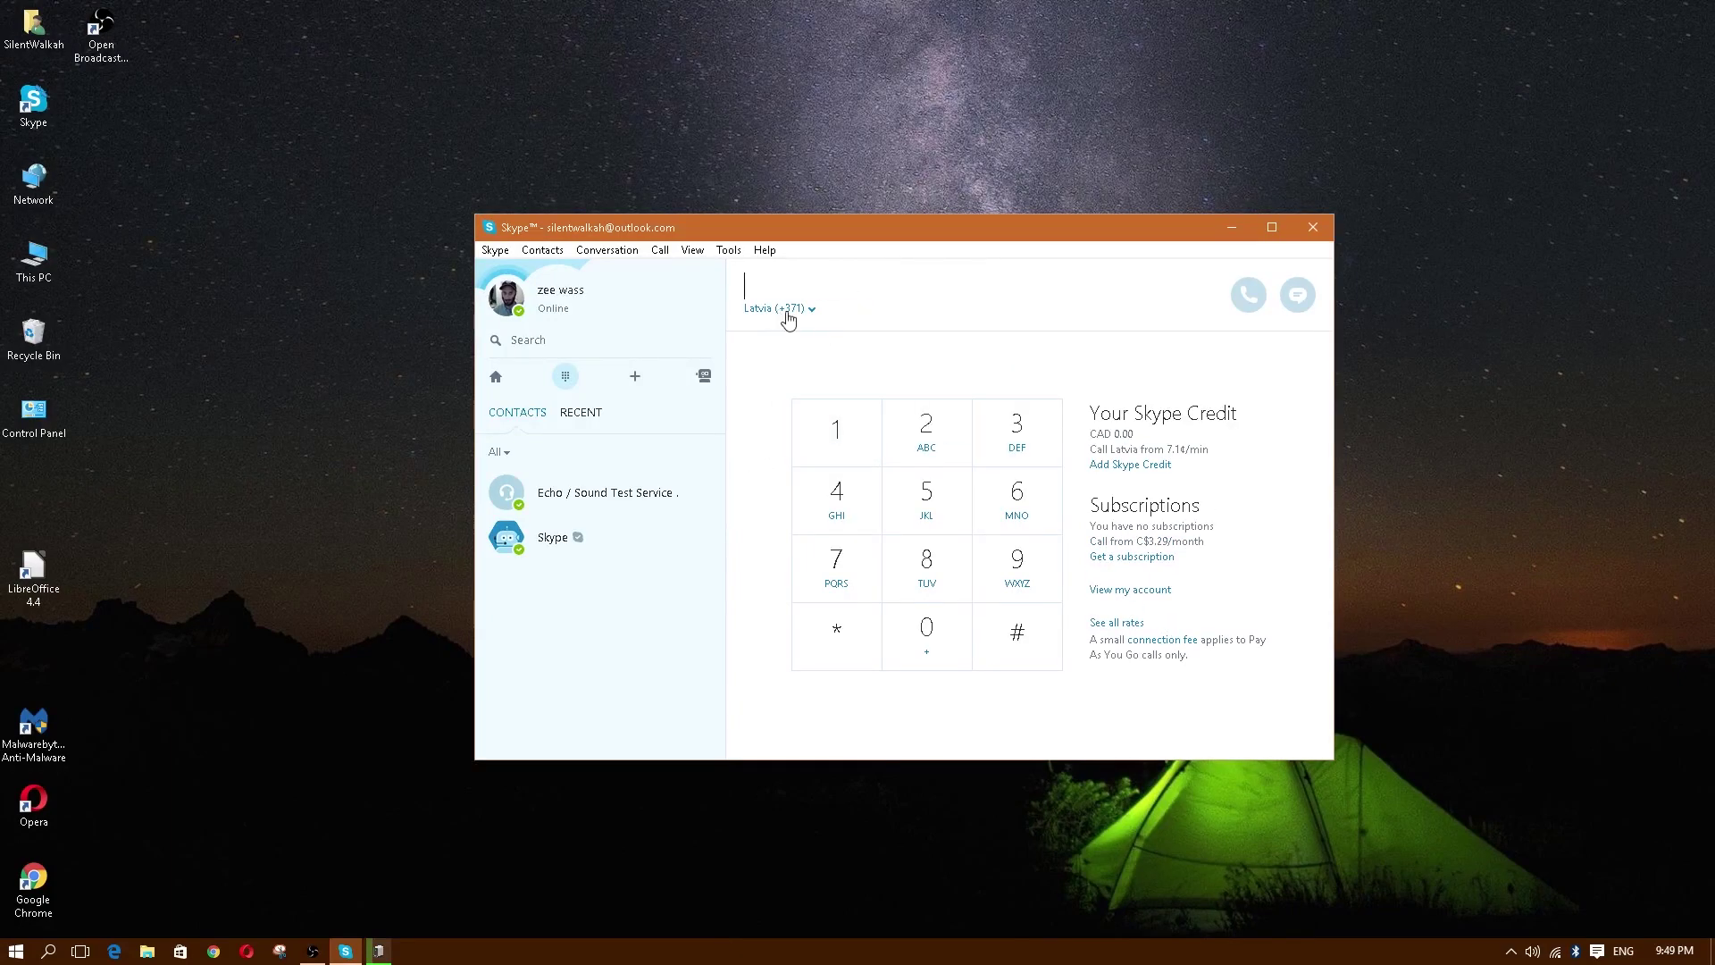
left_click(615, 252)
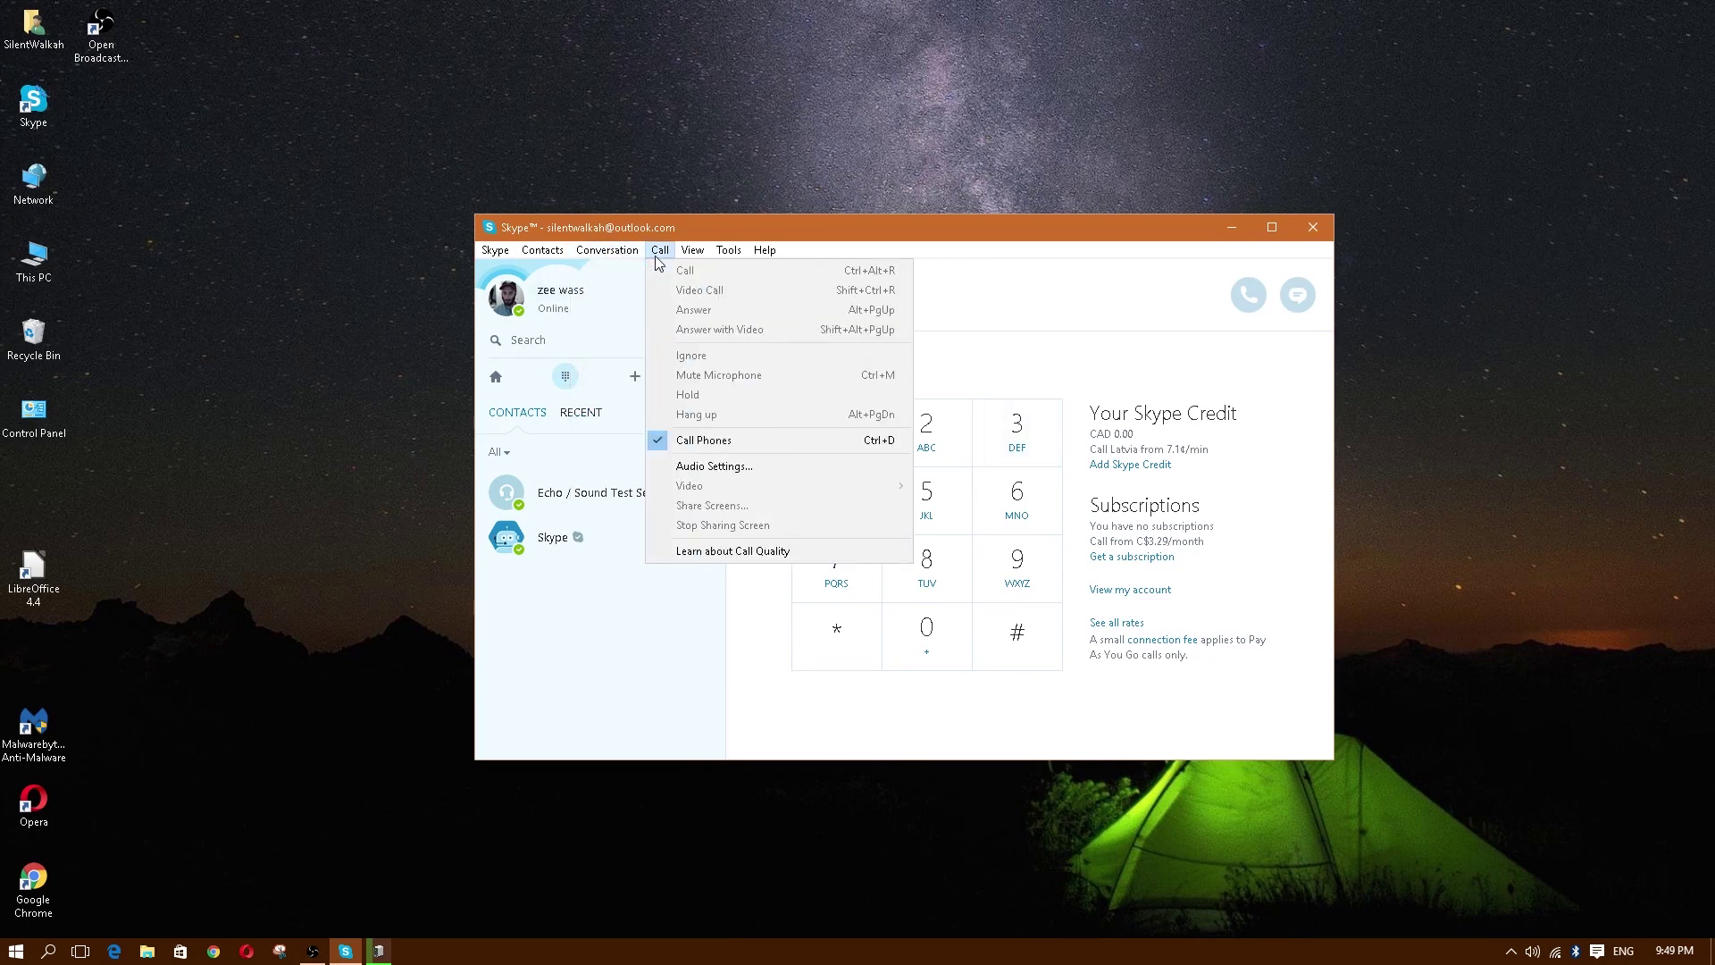
mouse_move(697, 256)
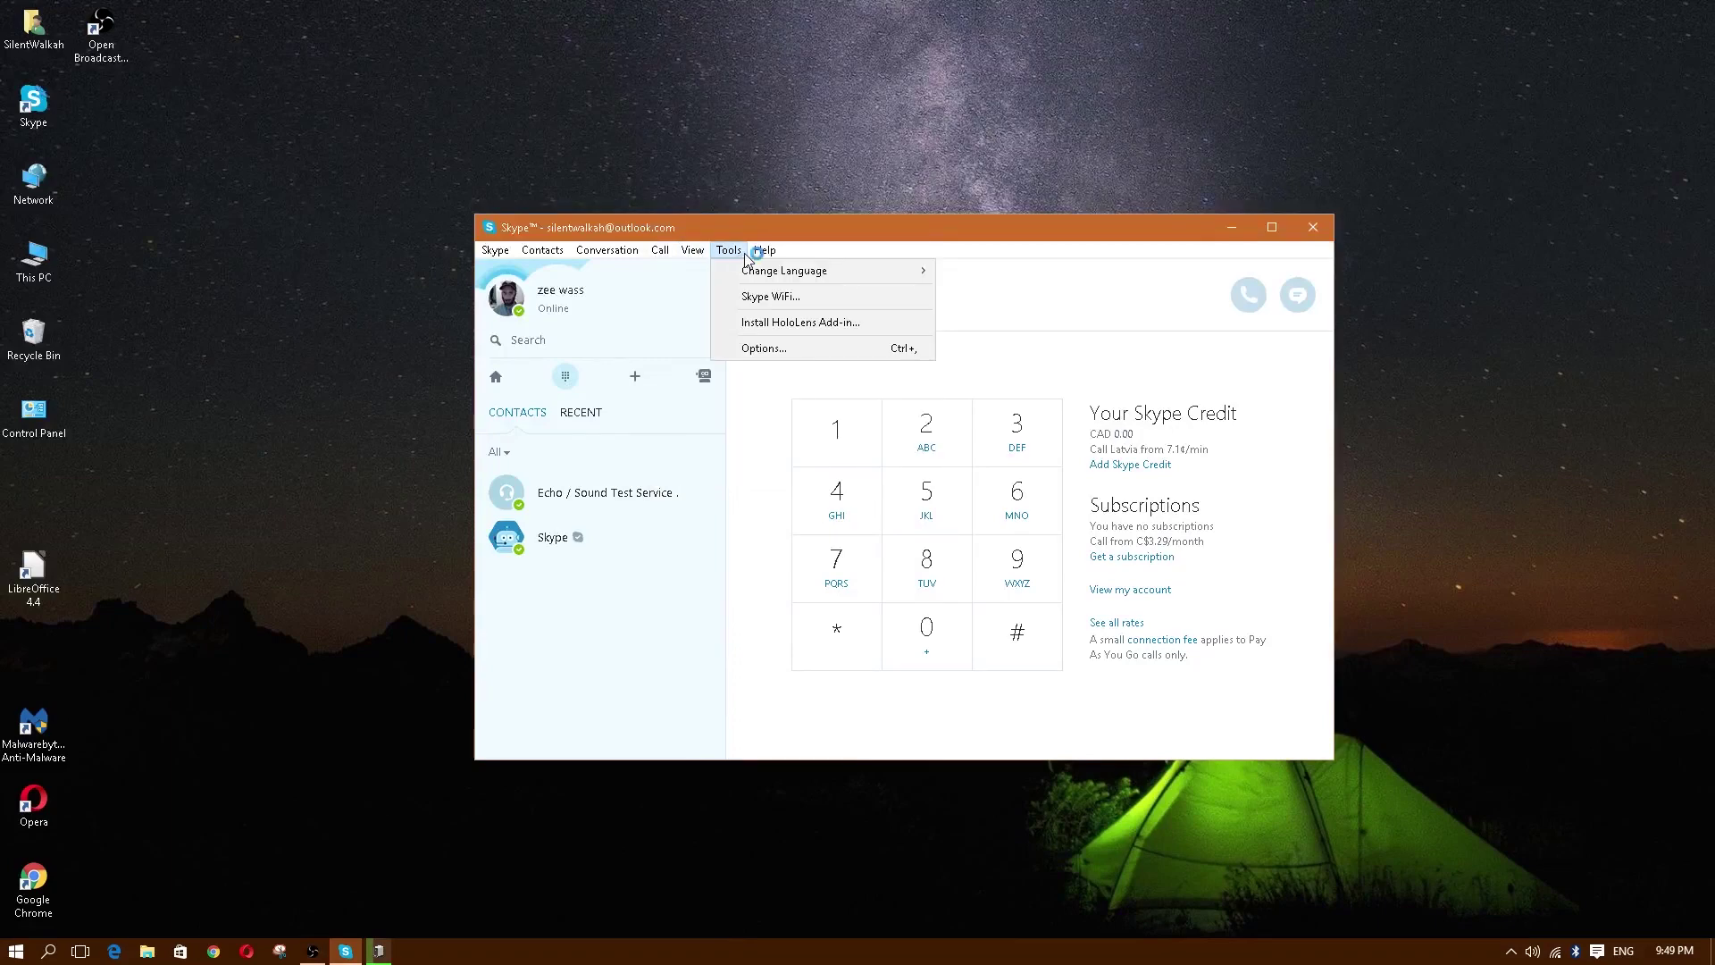
left_click(776, 348)
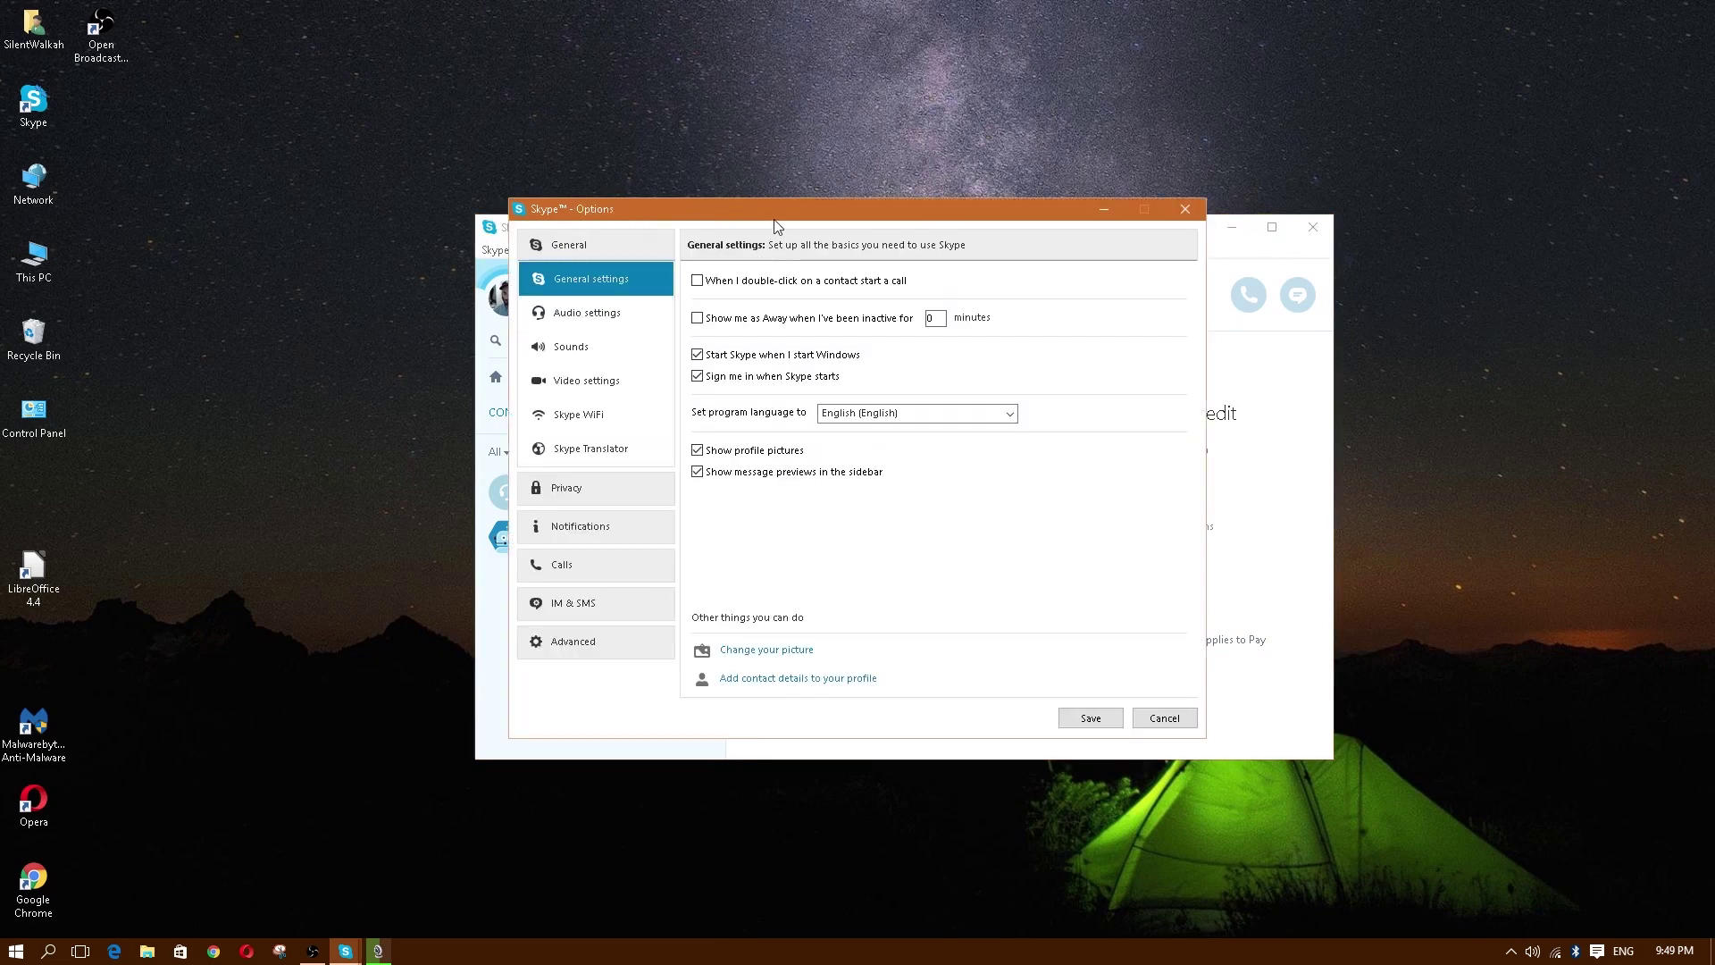
left_click_drag(779, 216, 813, 165)
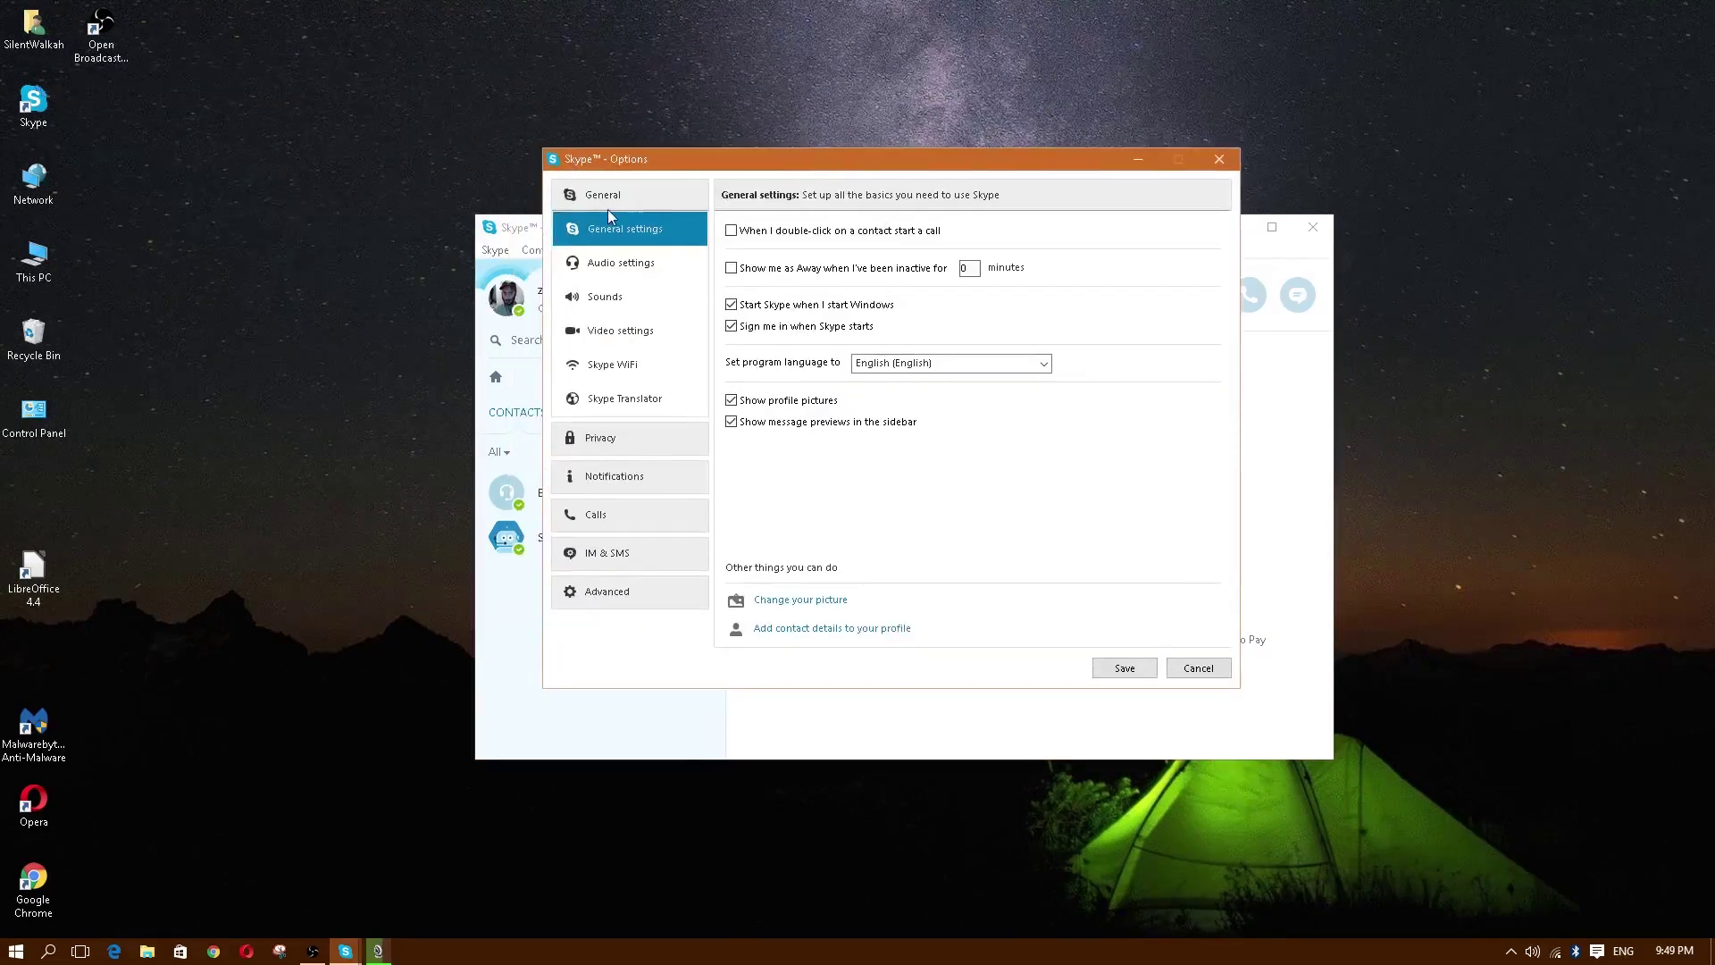
left_click(1219, 159)
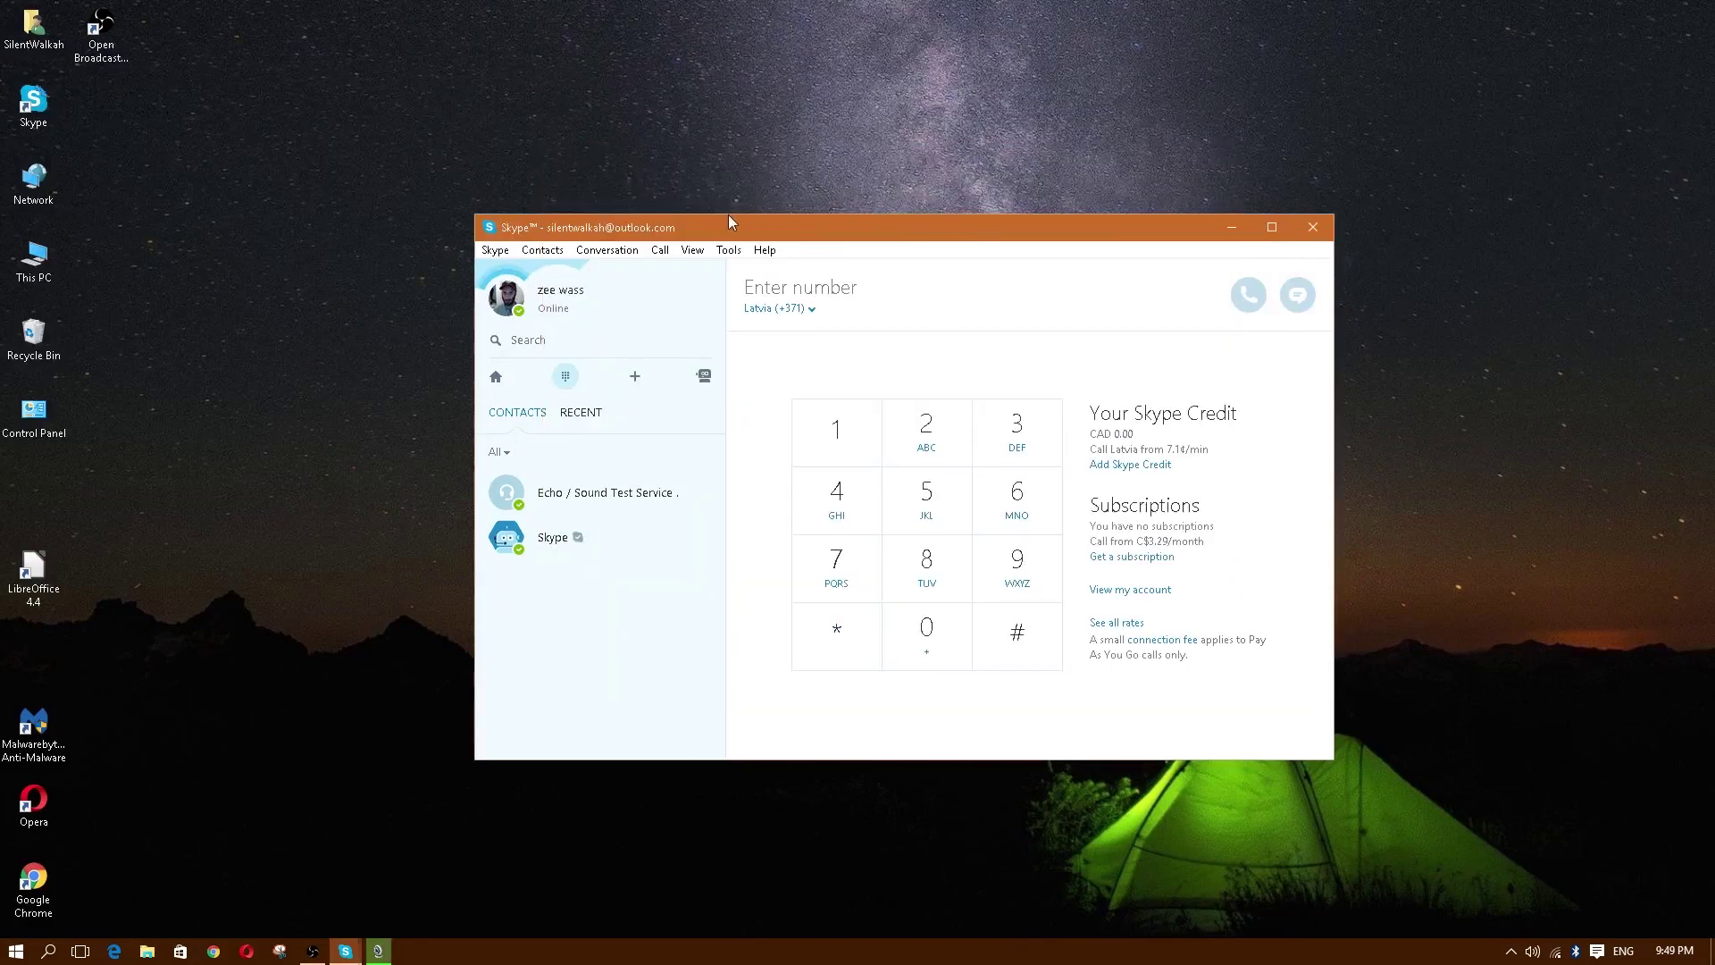
left_click(729, 250)
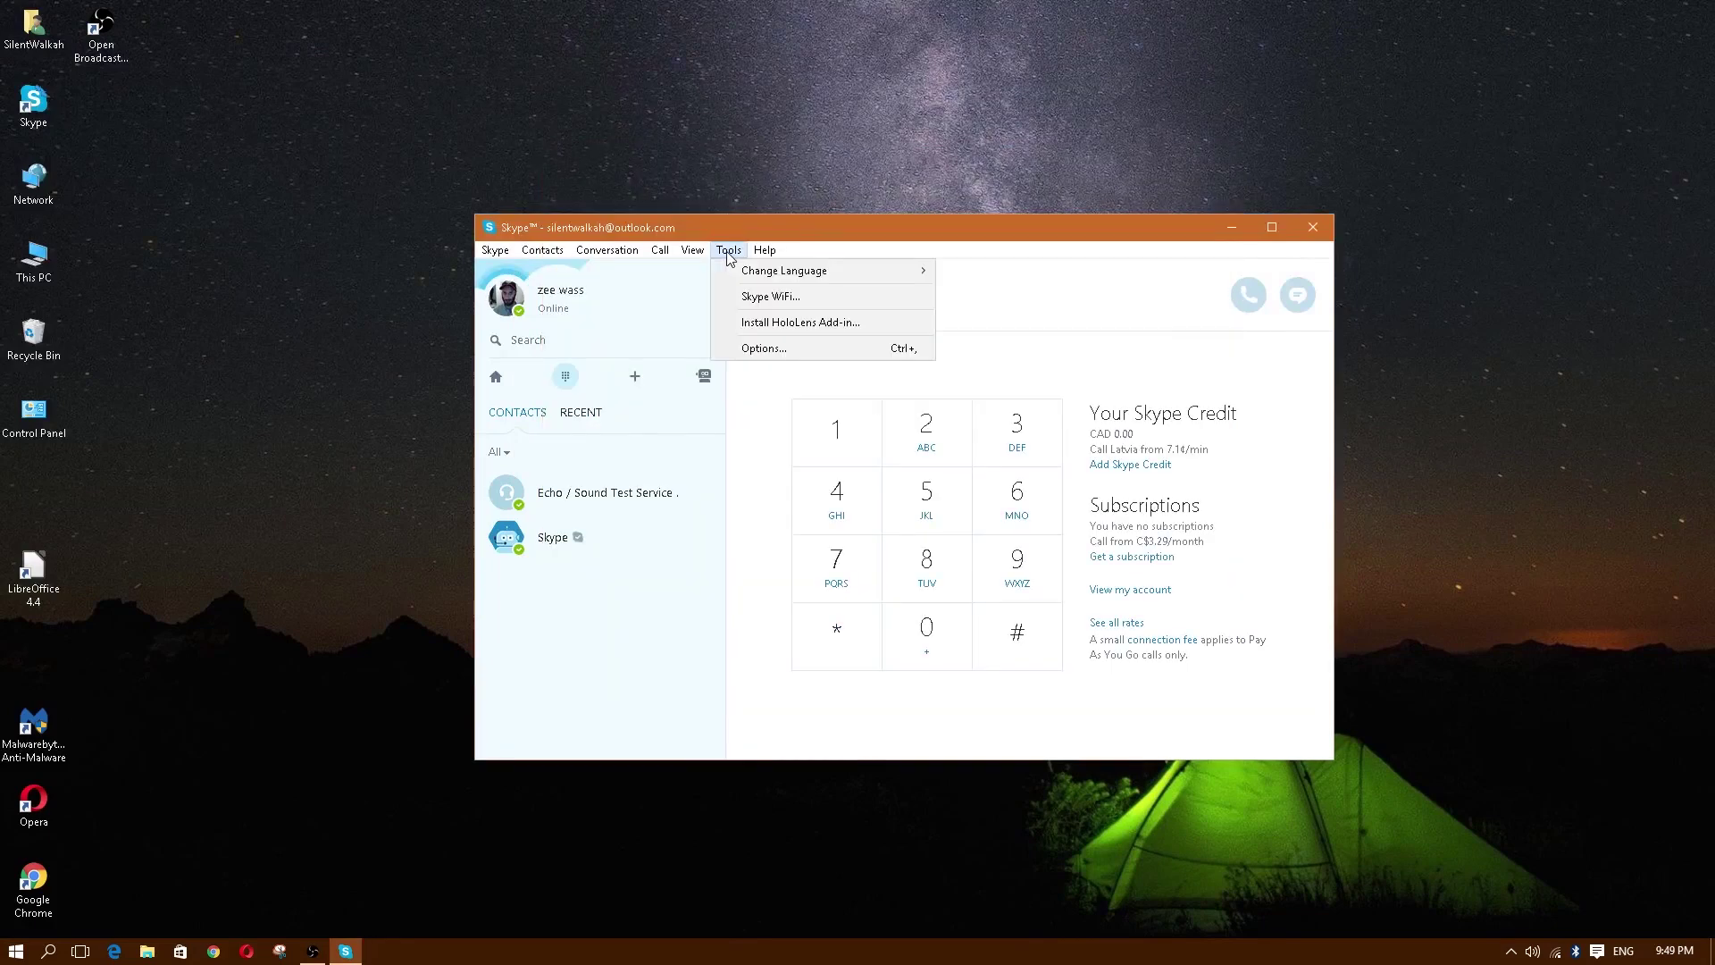
Step: Open Options on Audio settings and keep Yeti Stereo as the microphone
left_click(766, 350)
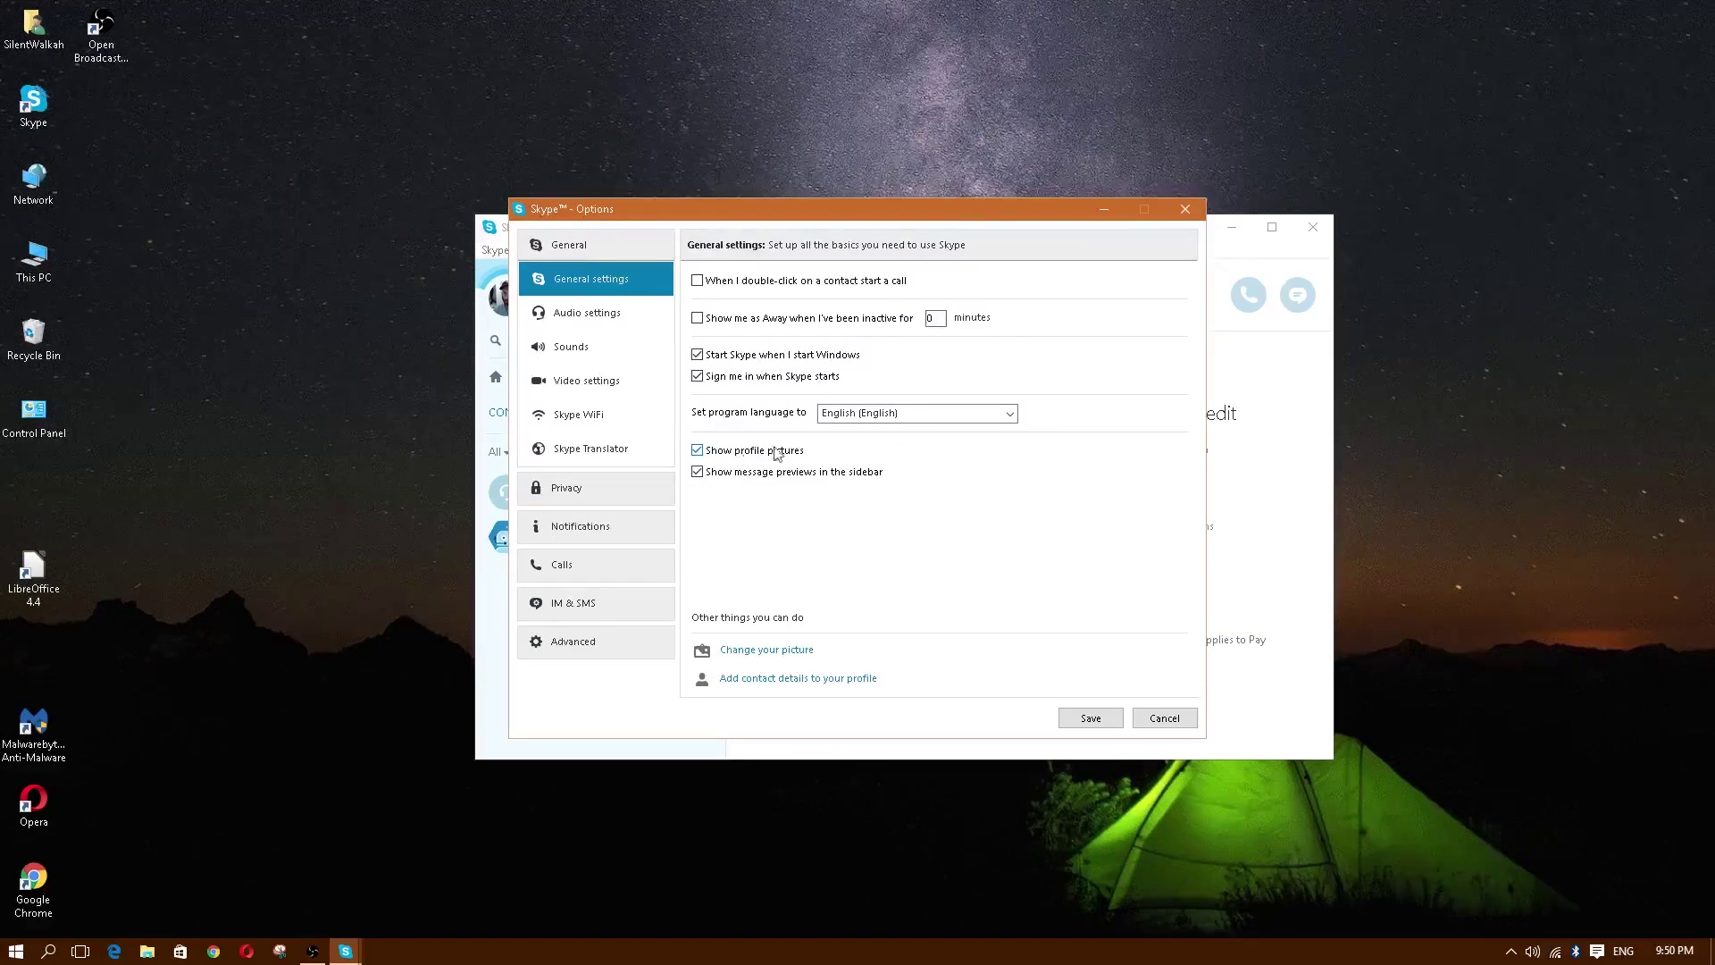
left_click(573, 316)
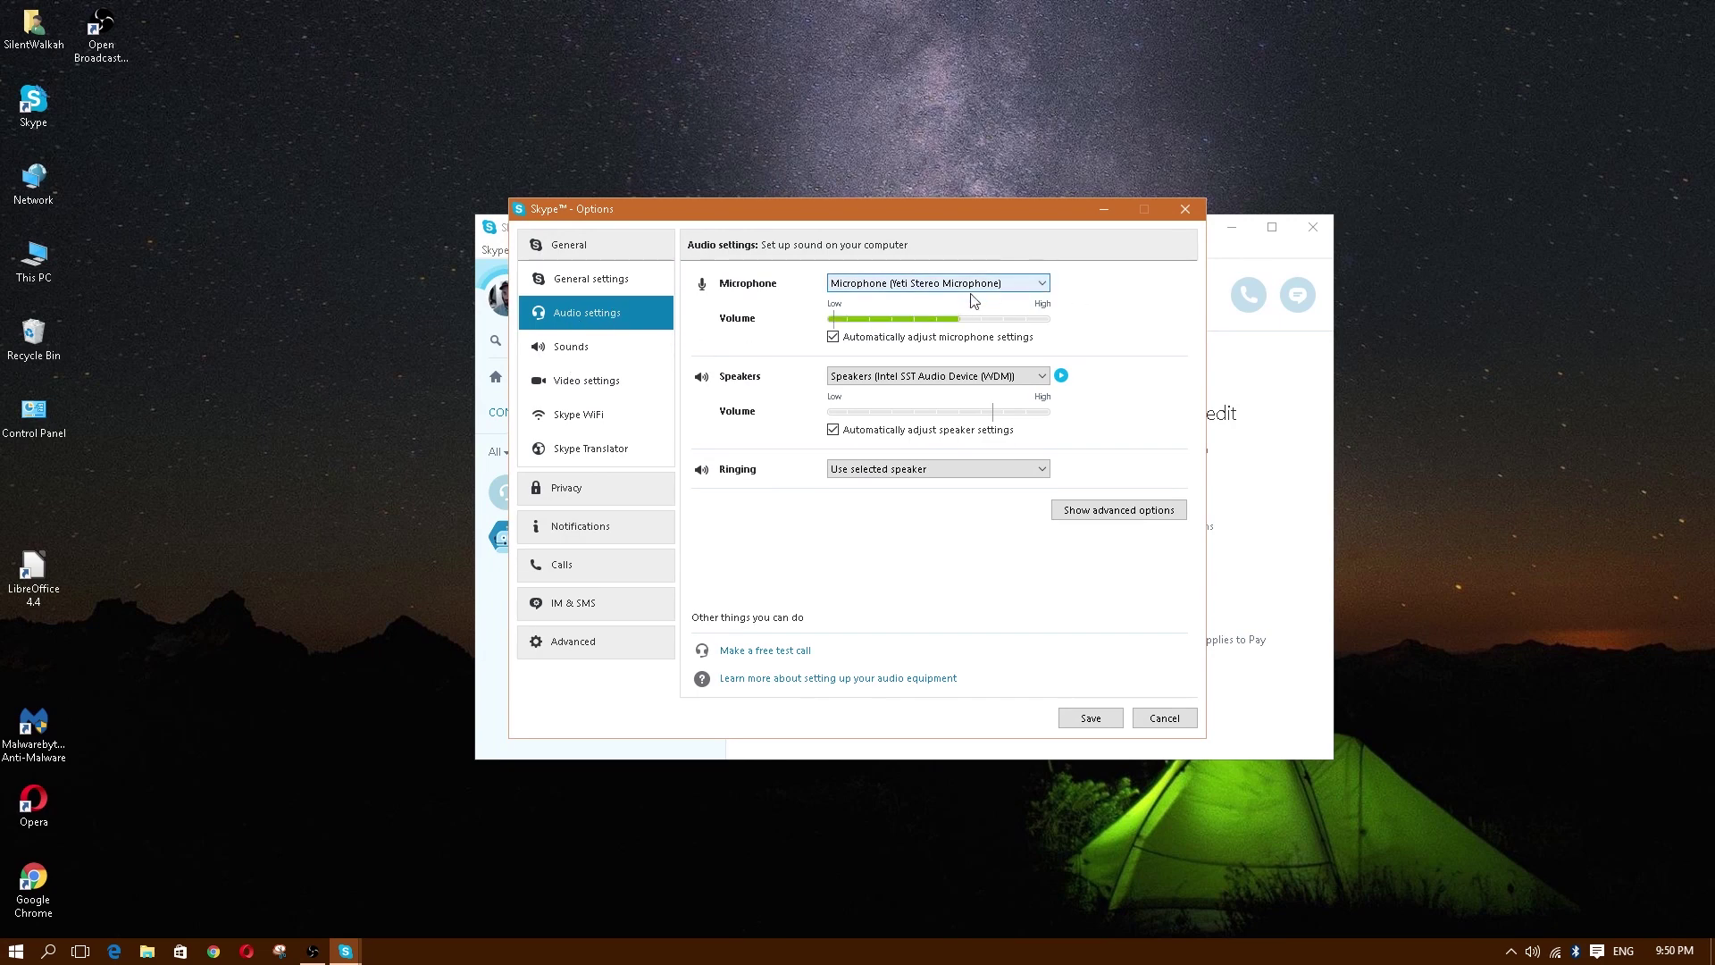
left_click(1041, 284)
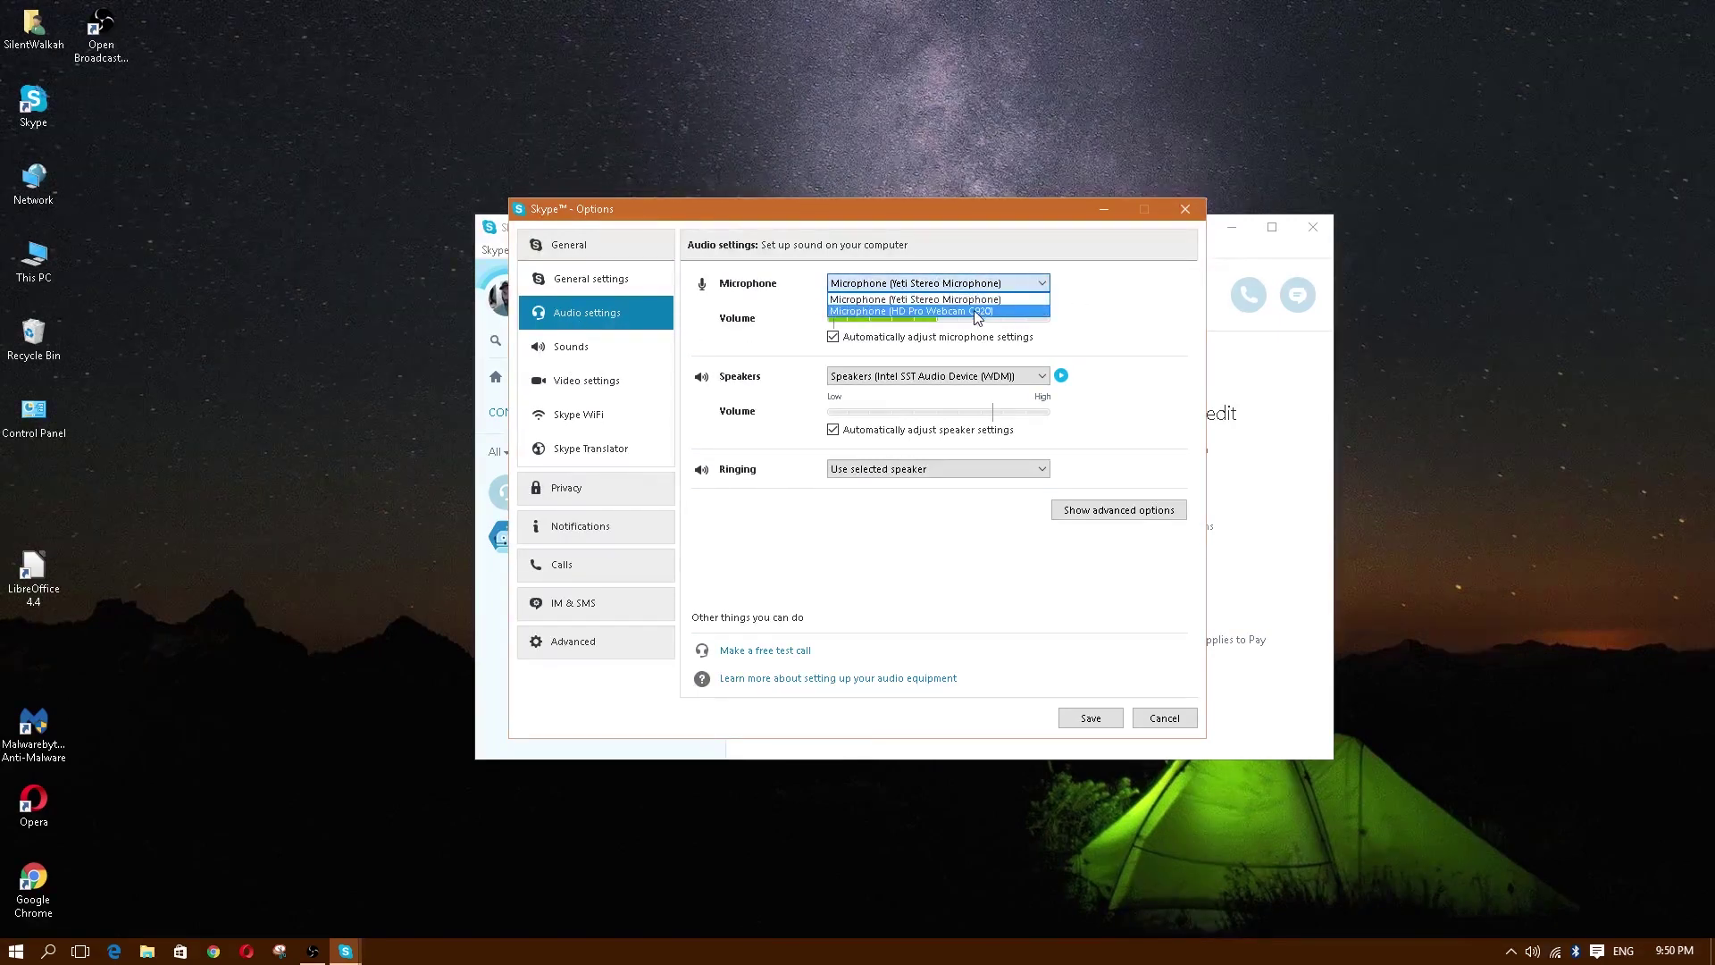
left_click(1081, 291)
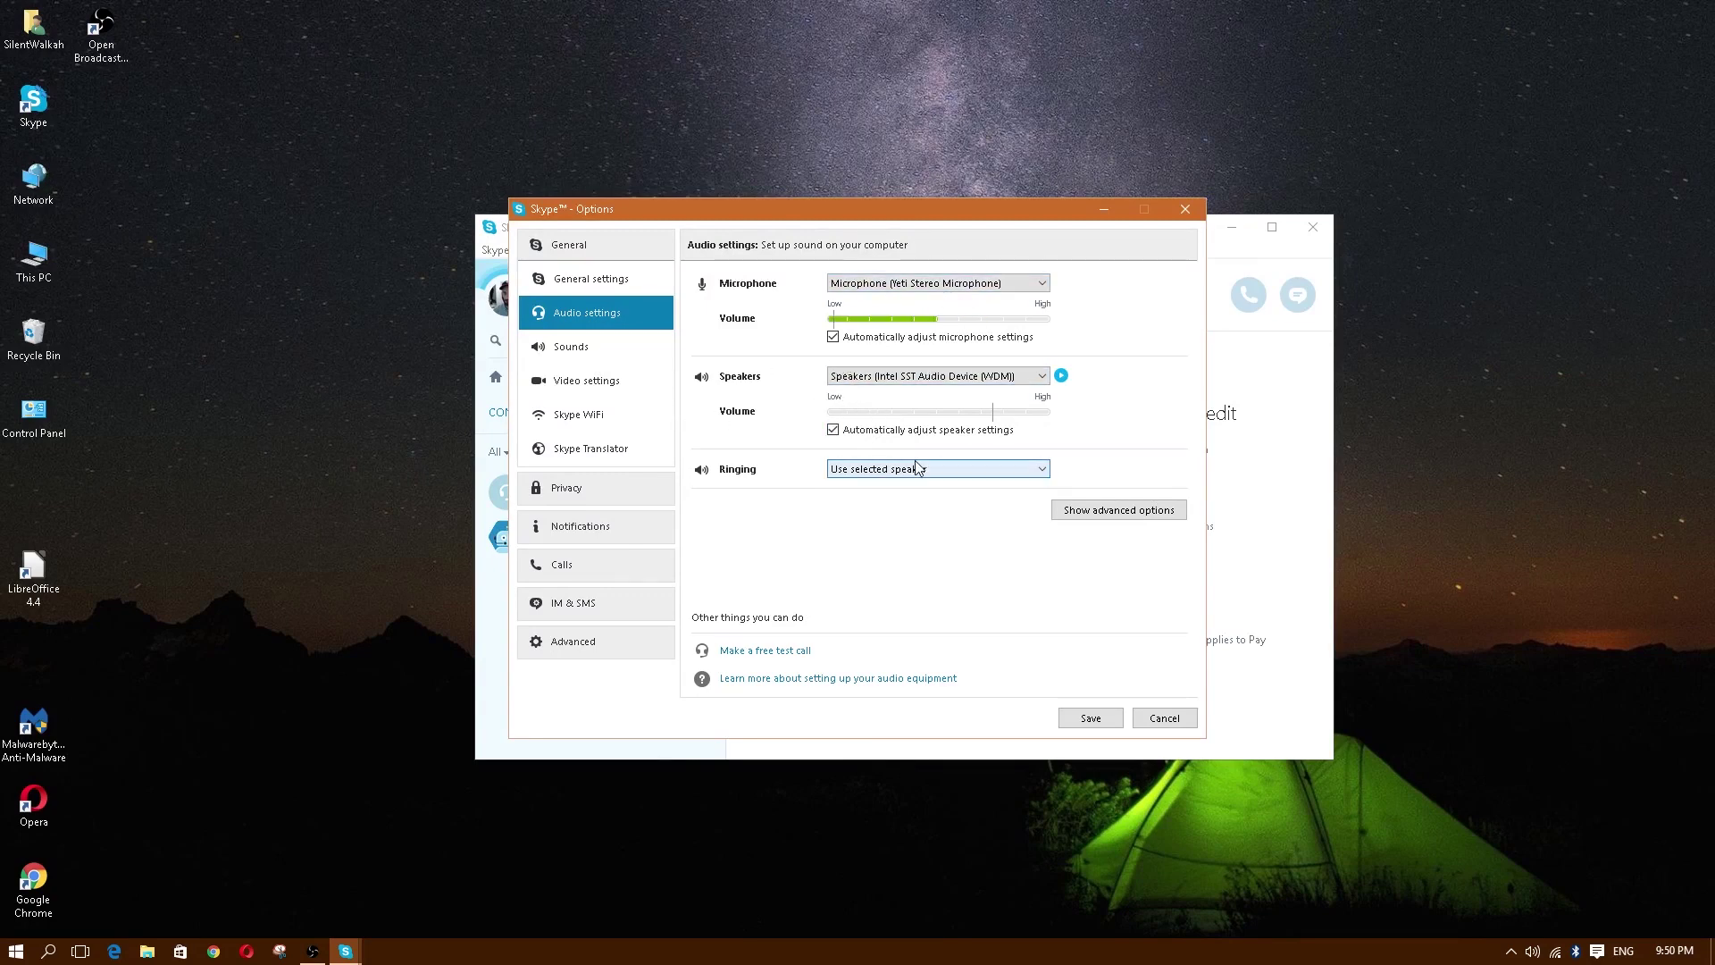
Step: View the Sounds, Video settings and Skype WiFi pages
left_click(574, 350)
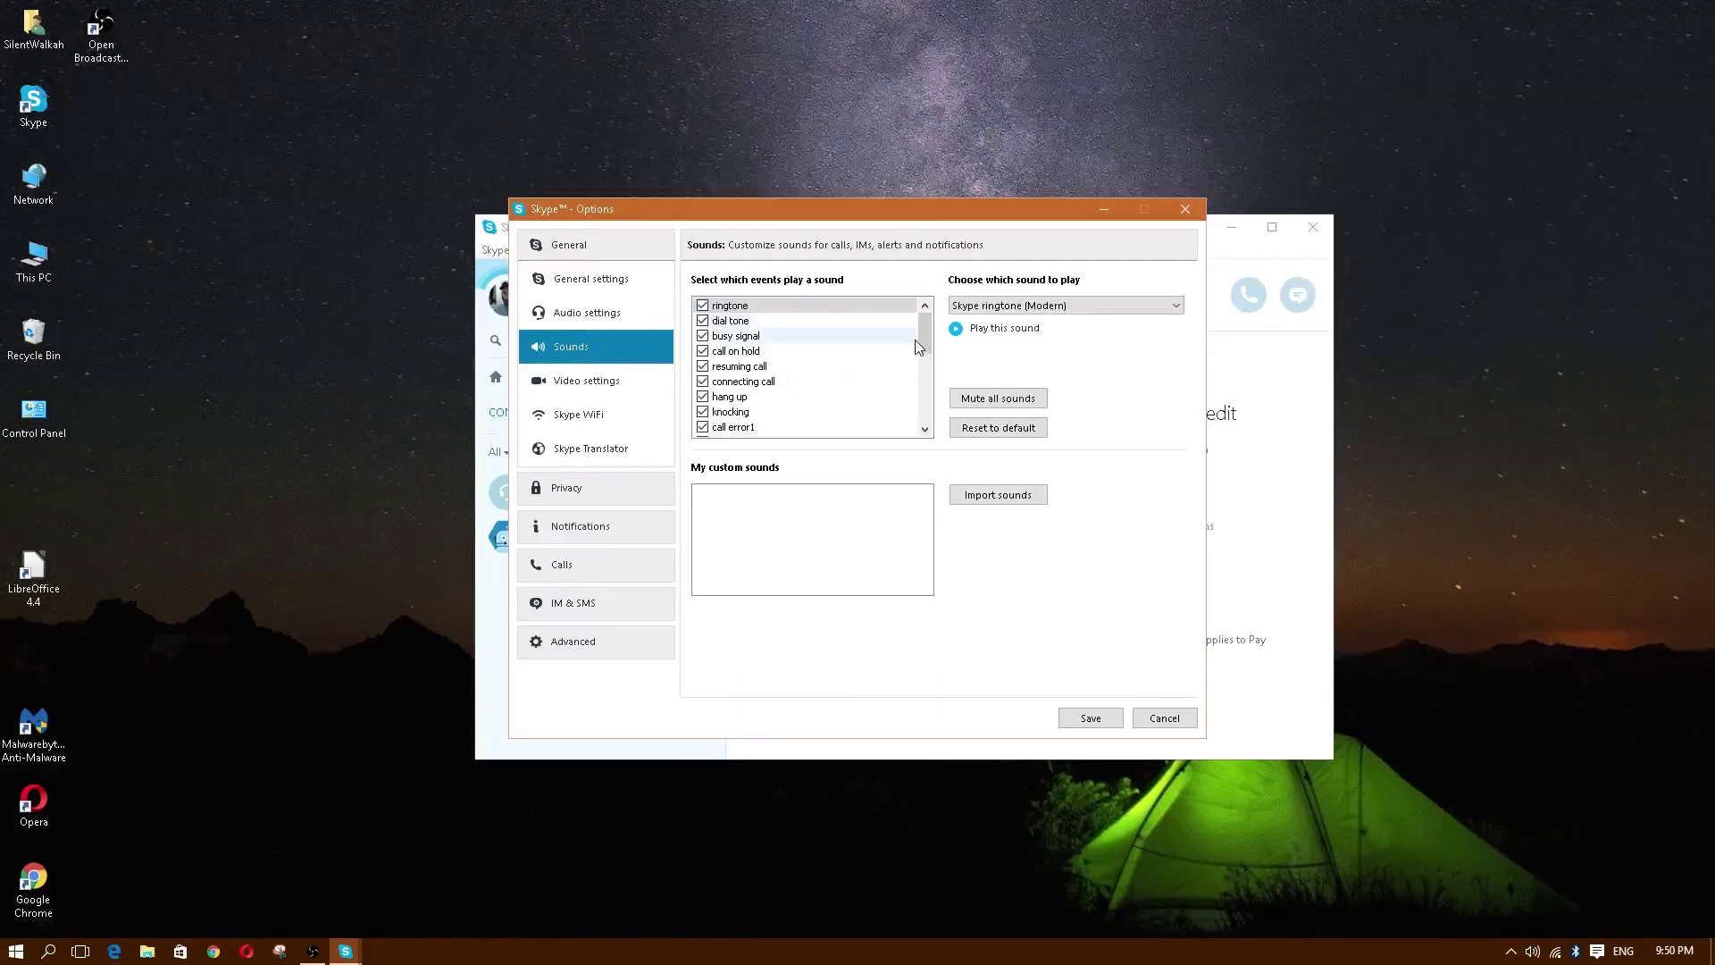
left_click(576, 384)
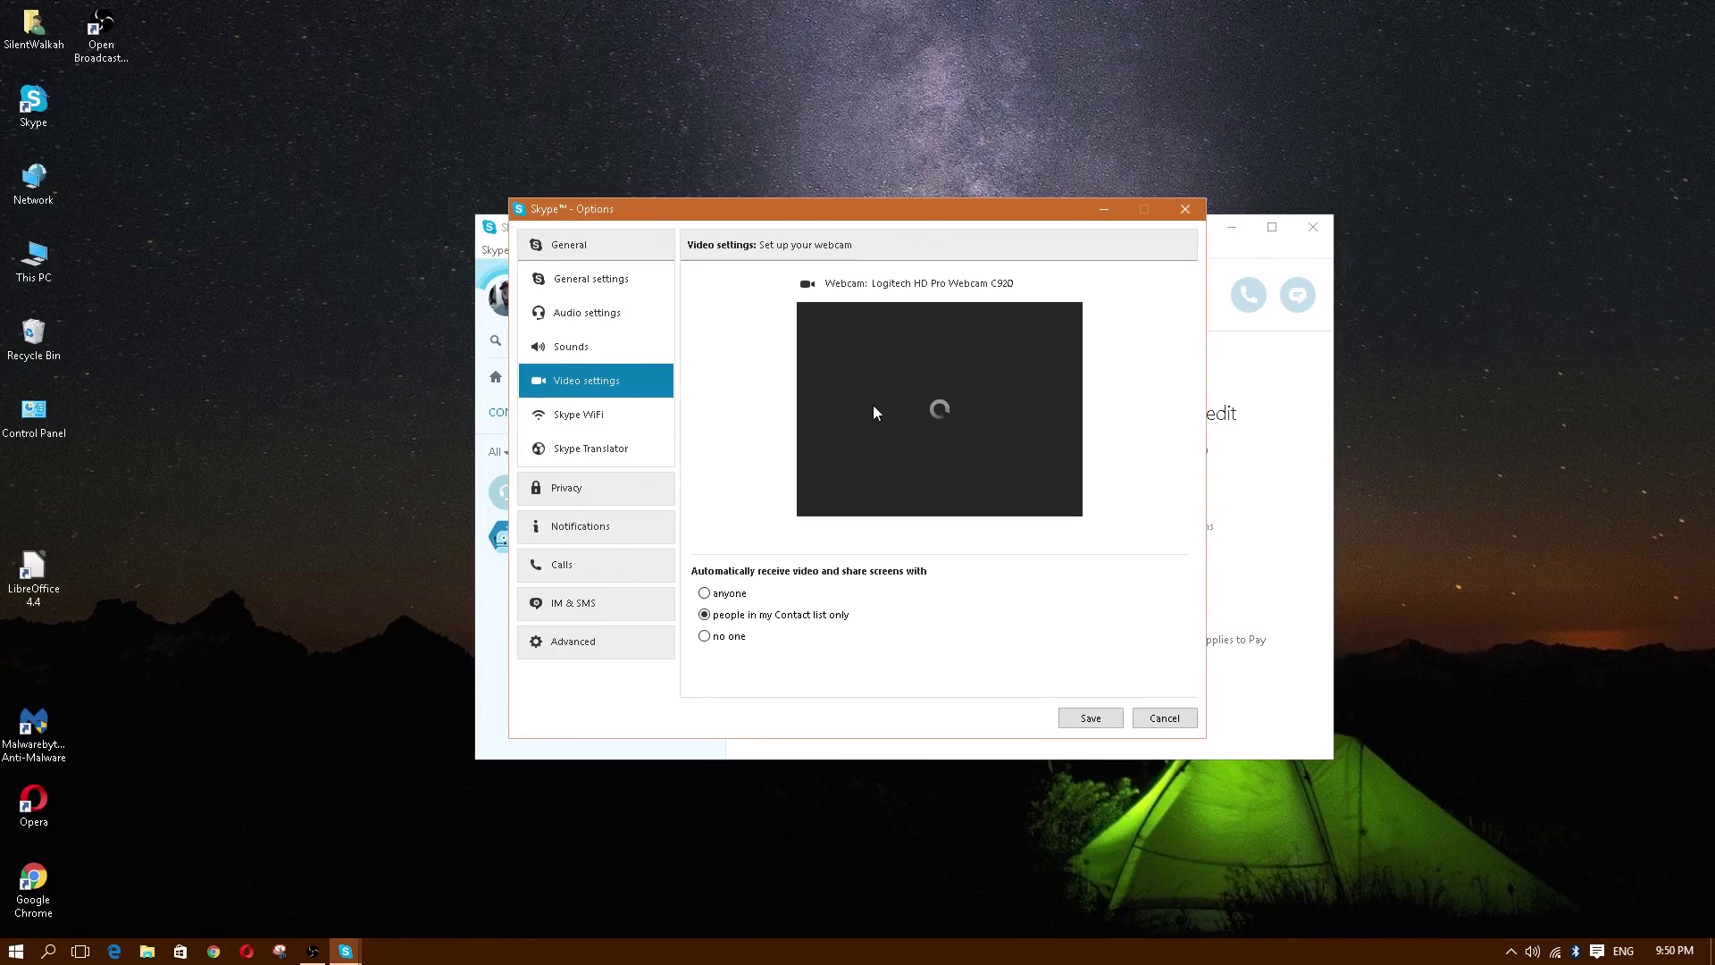
left_click(581, 416)
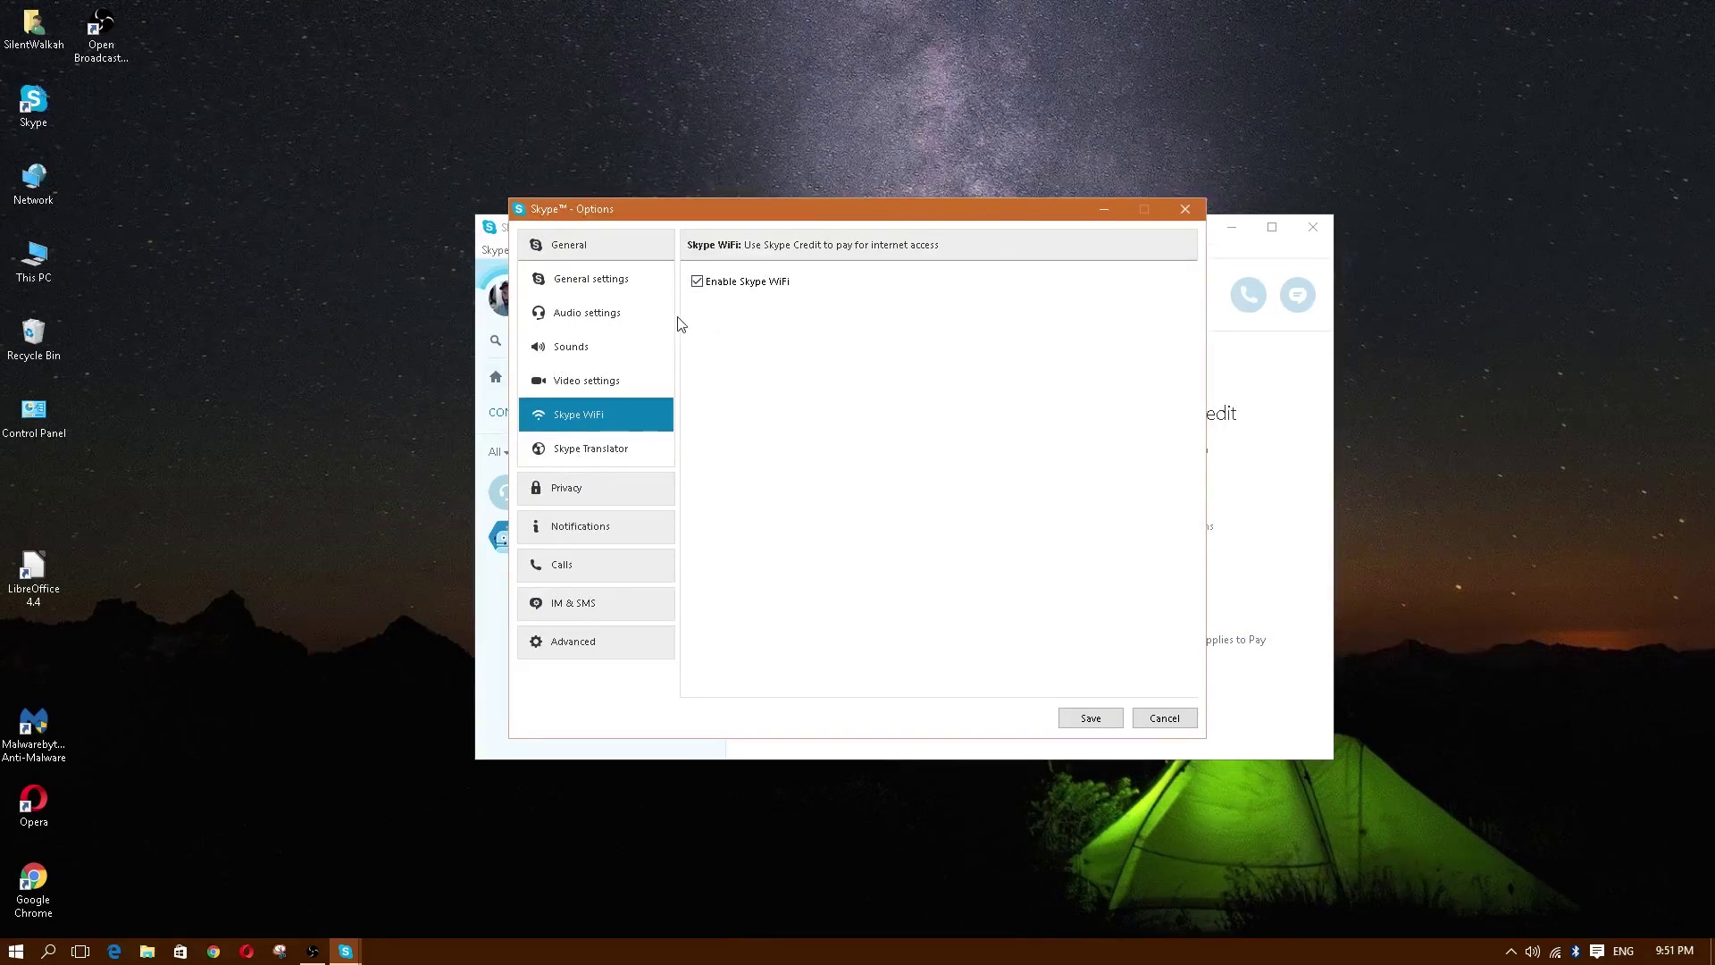
Step: View Skype Translator, then check Privacy's history setting, leaving it kept forever
left_click(577, 446)
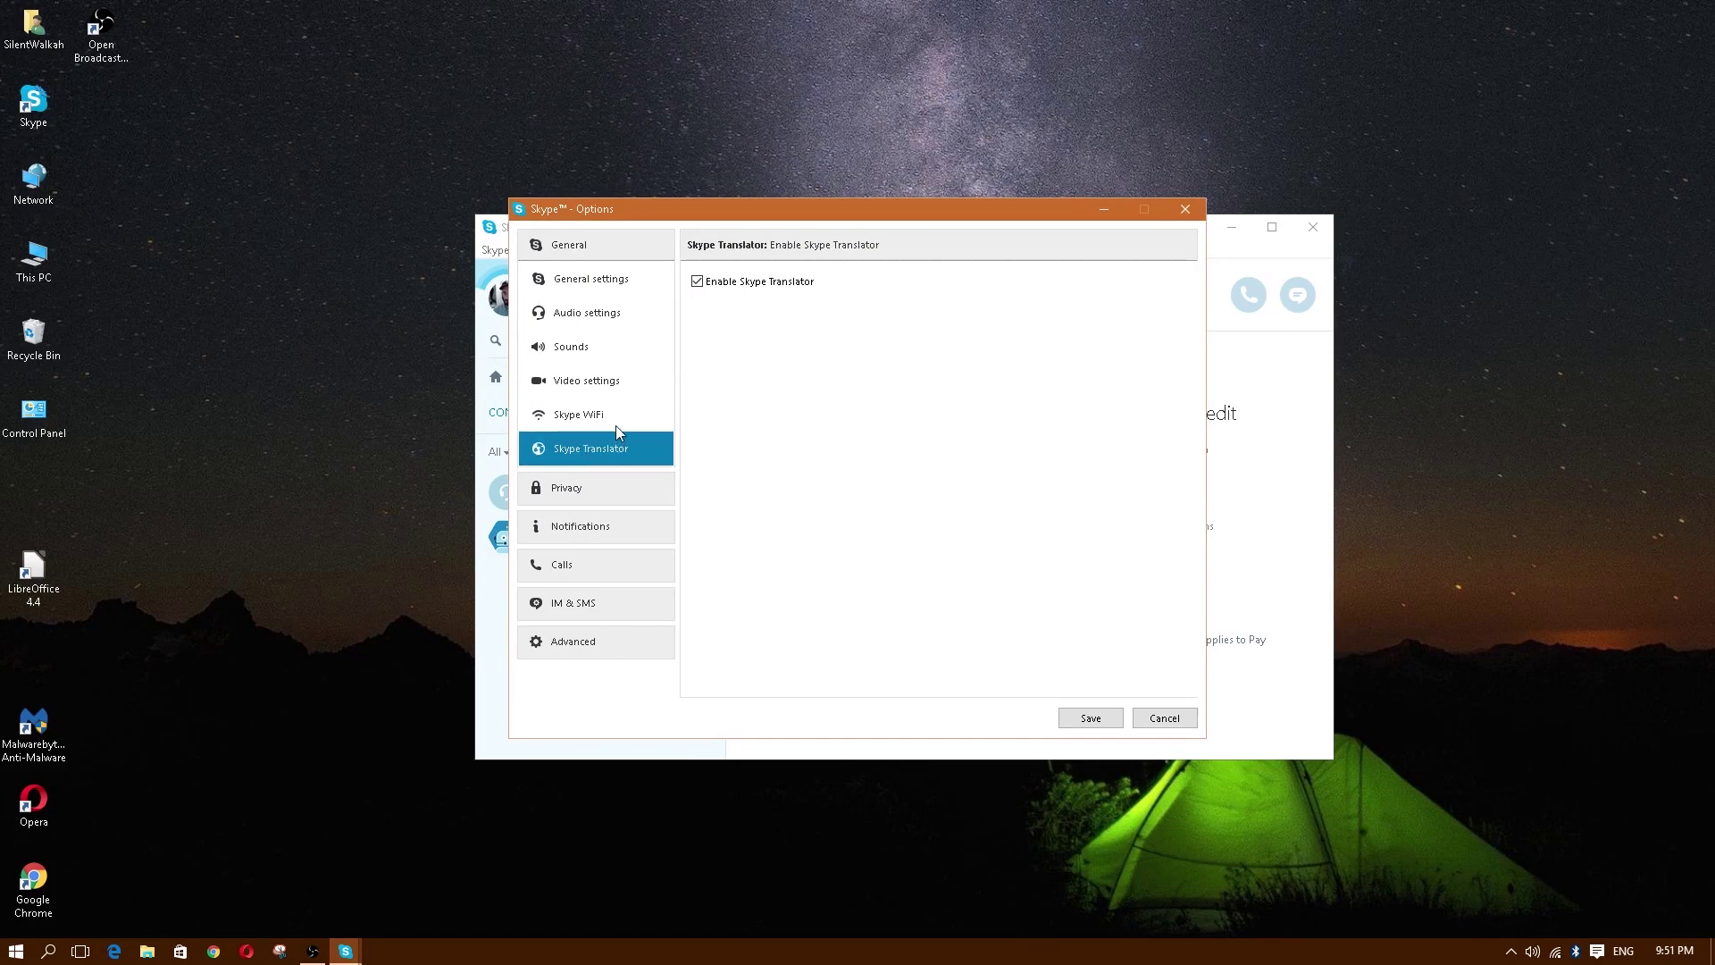
left_click(581, 491)
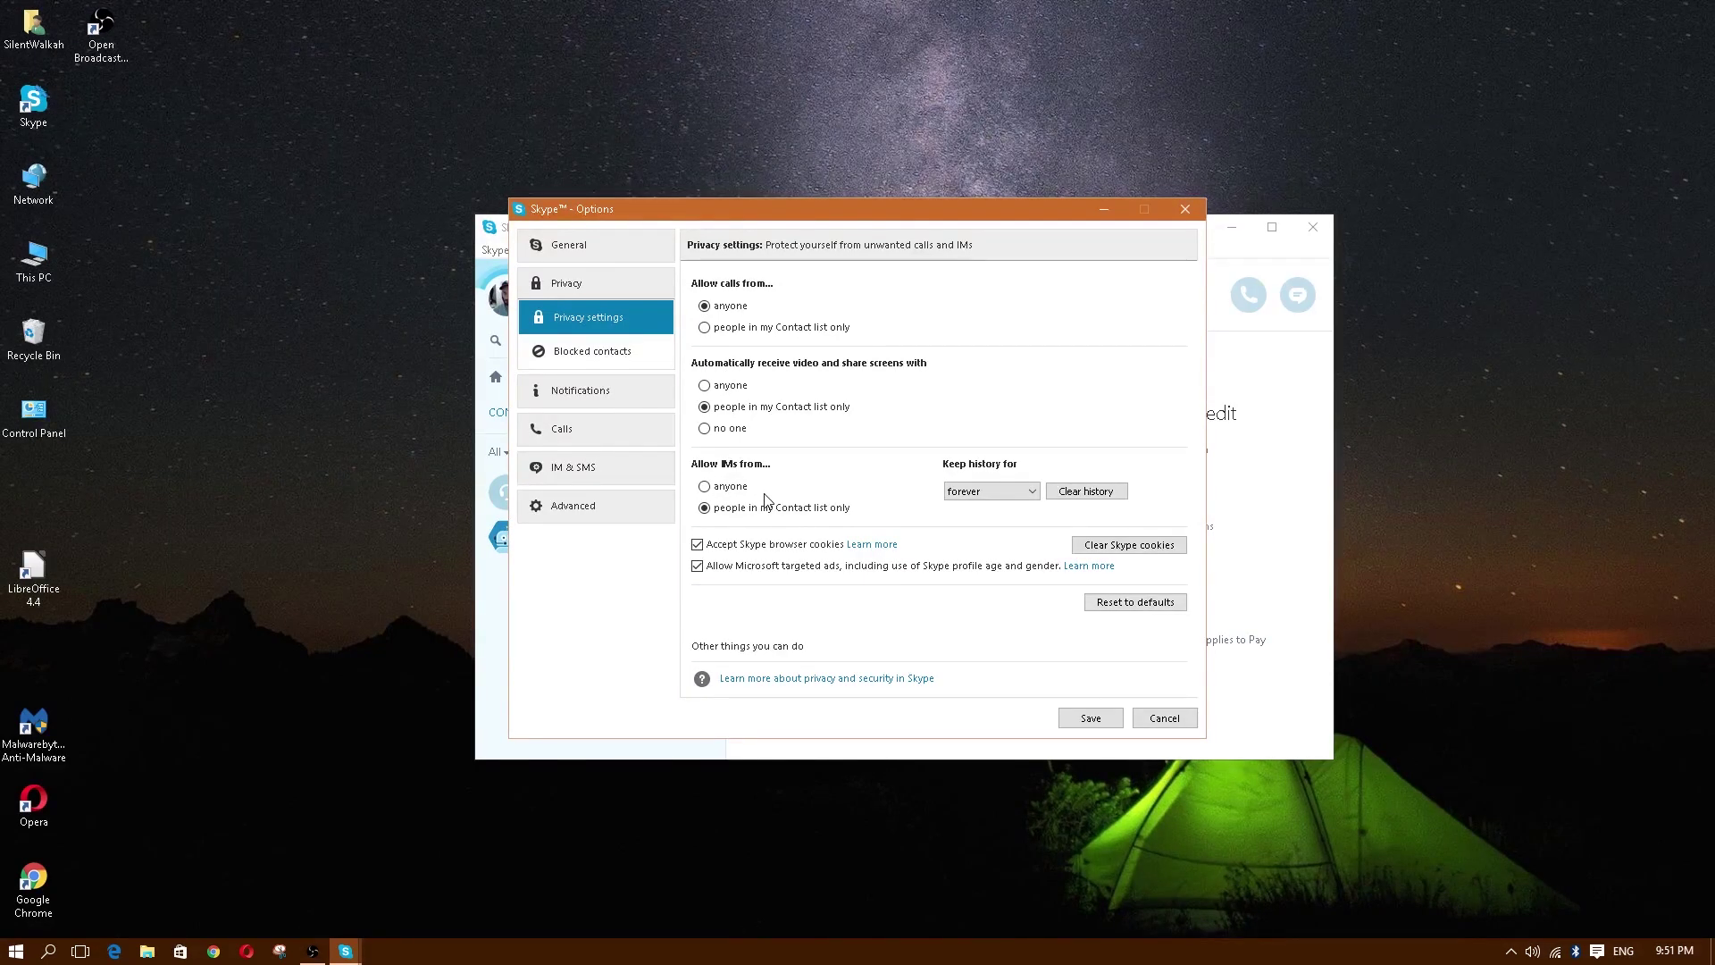
left_click(1016, 496)
left_click(1016, 496)
left_click(1020, 495)
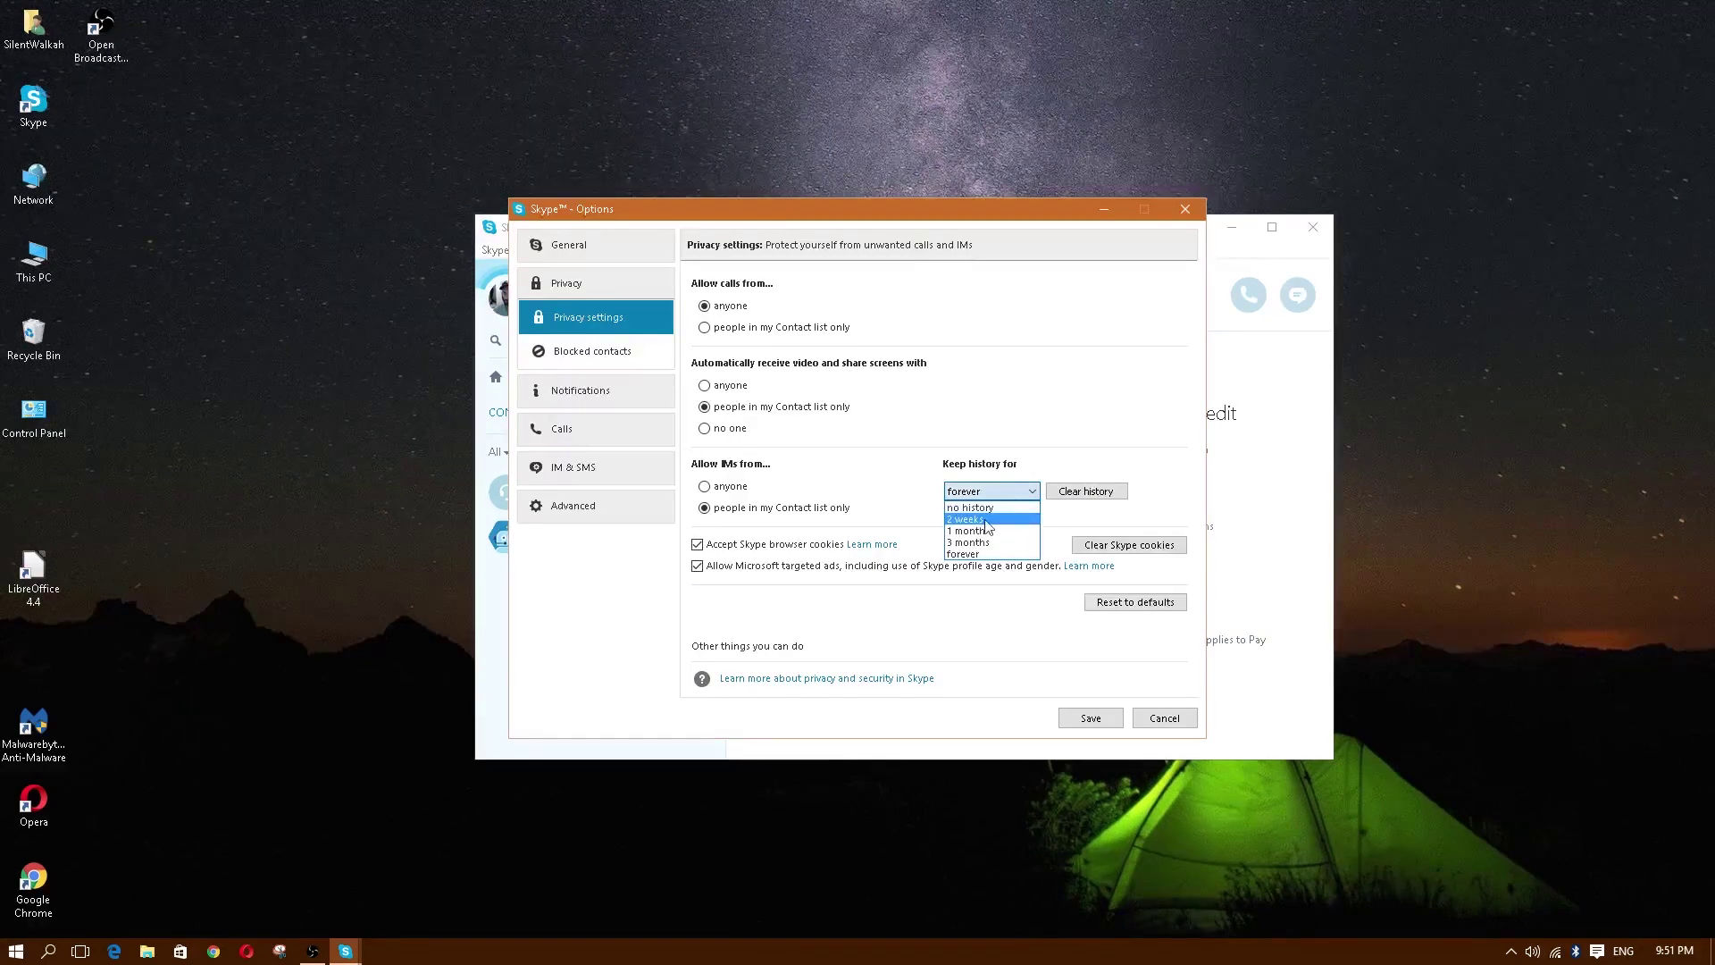
left_click(1009, 497)
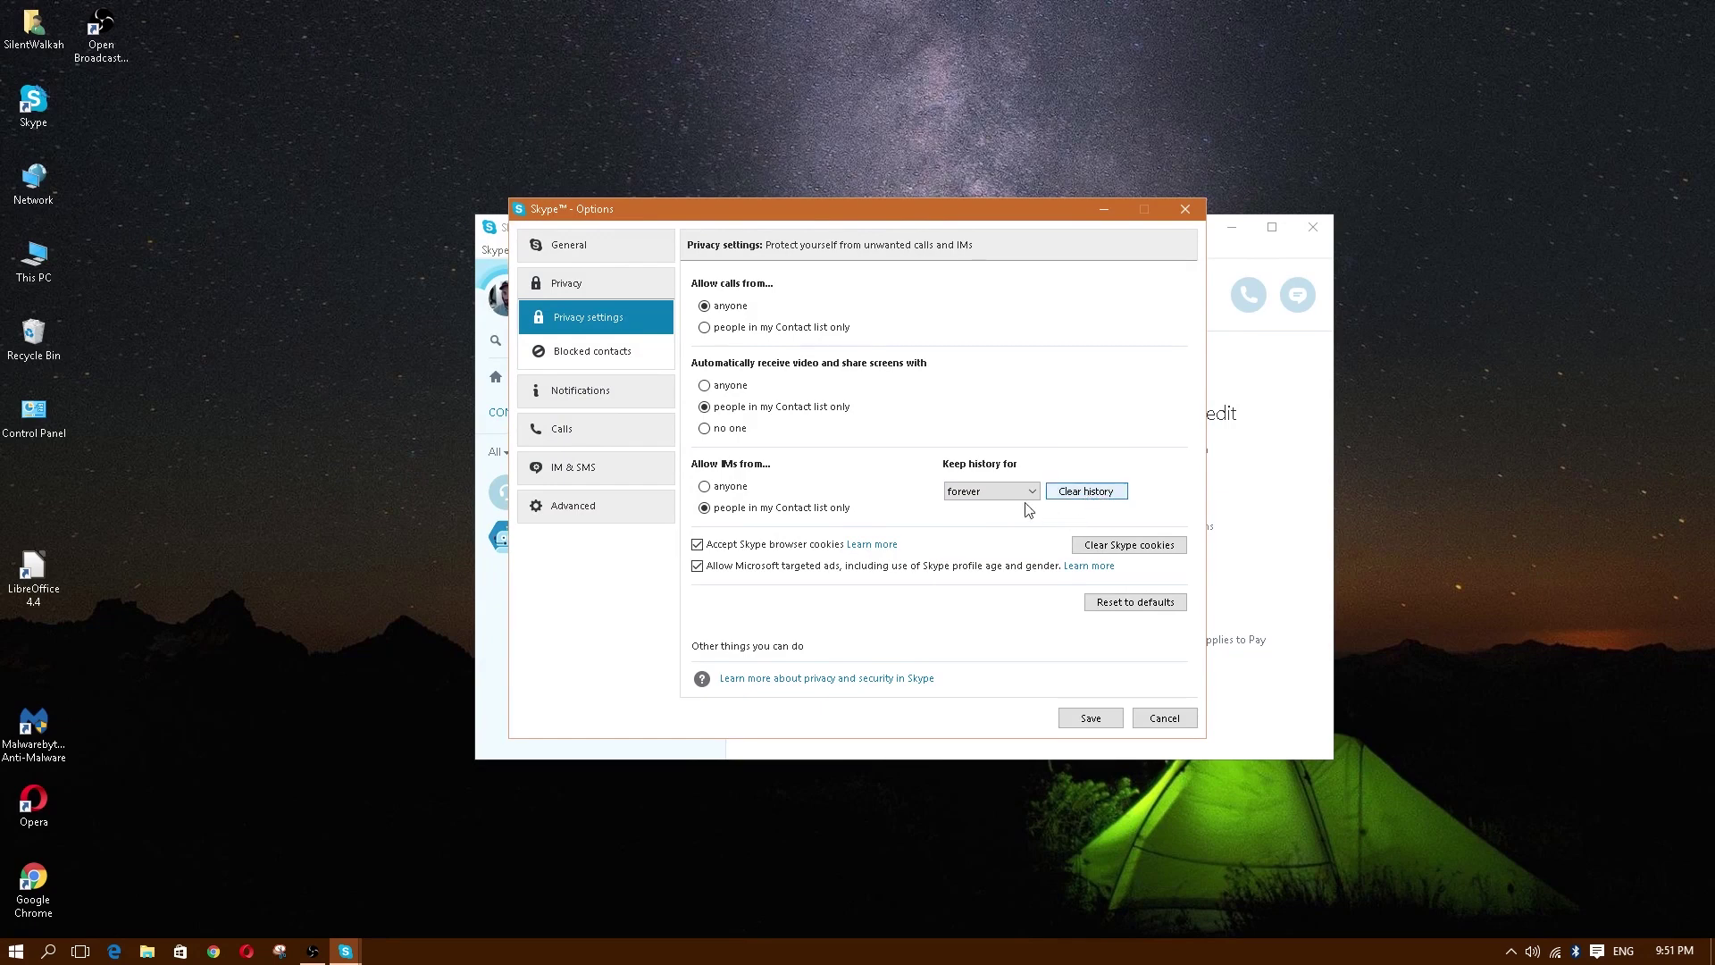
Step: Show the empty Blocked contacts page and move the Options window to the right
left_click(611, 357)
left_click(573, 322)
left_click(581, 348)
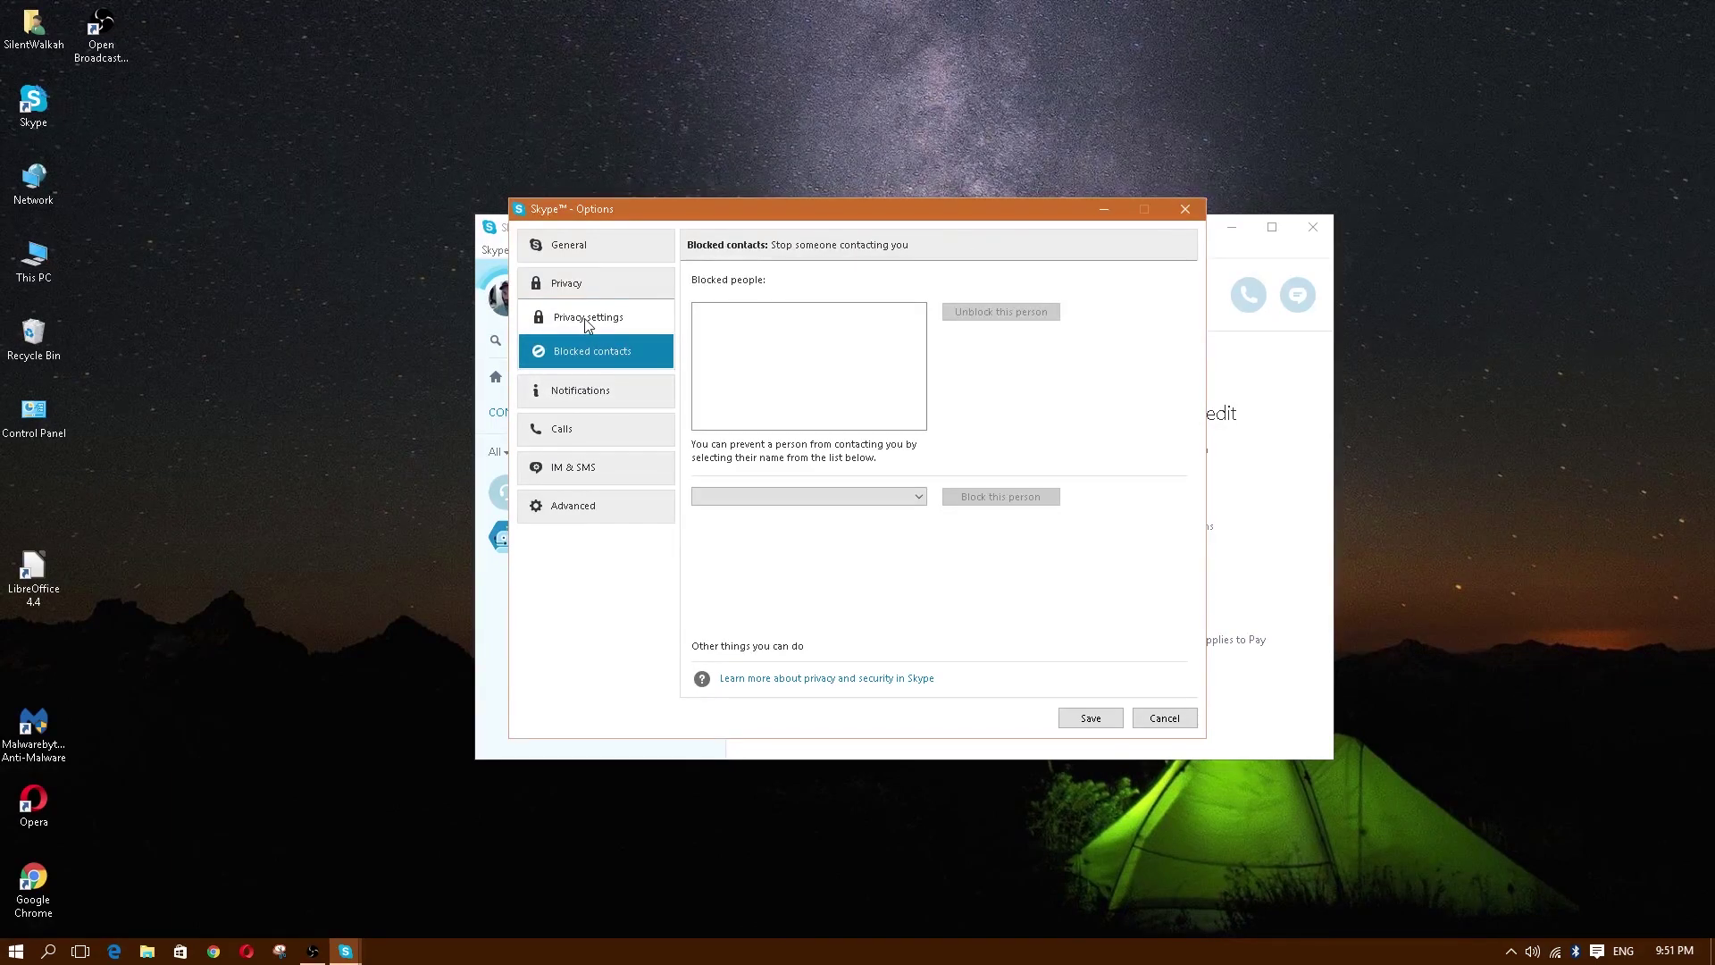
left_click_drag(720, 214, 1120, 230)
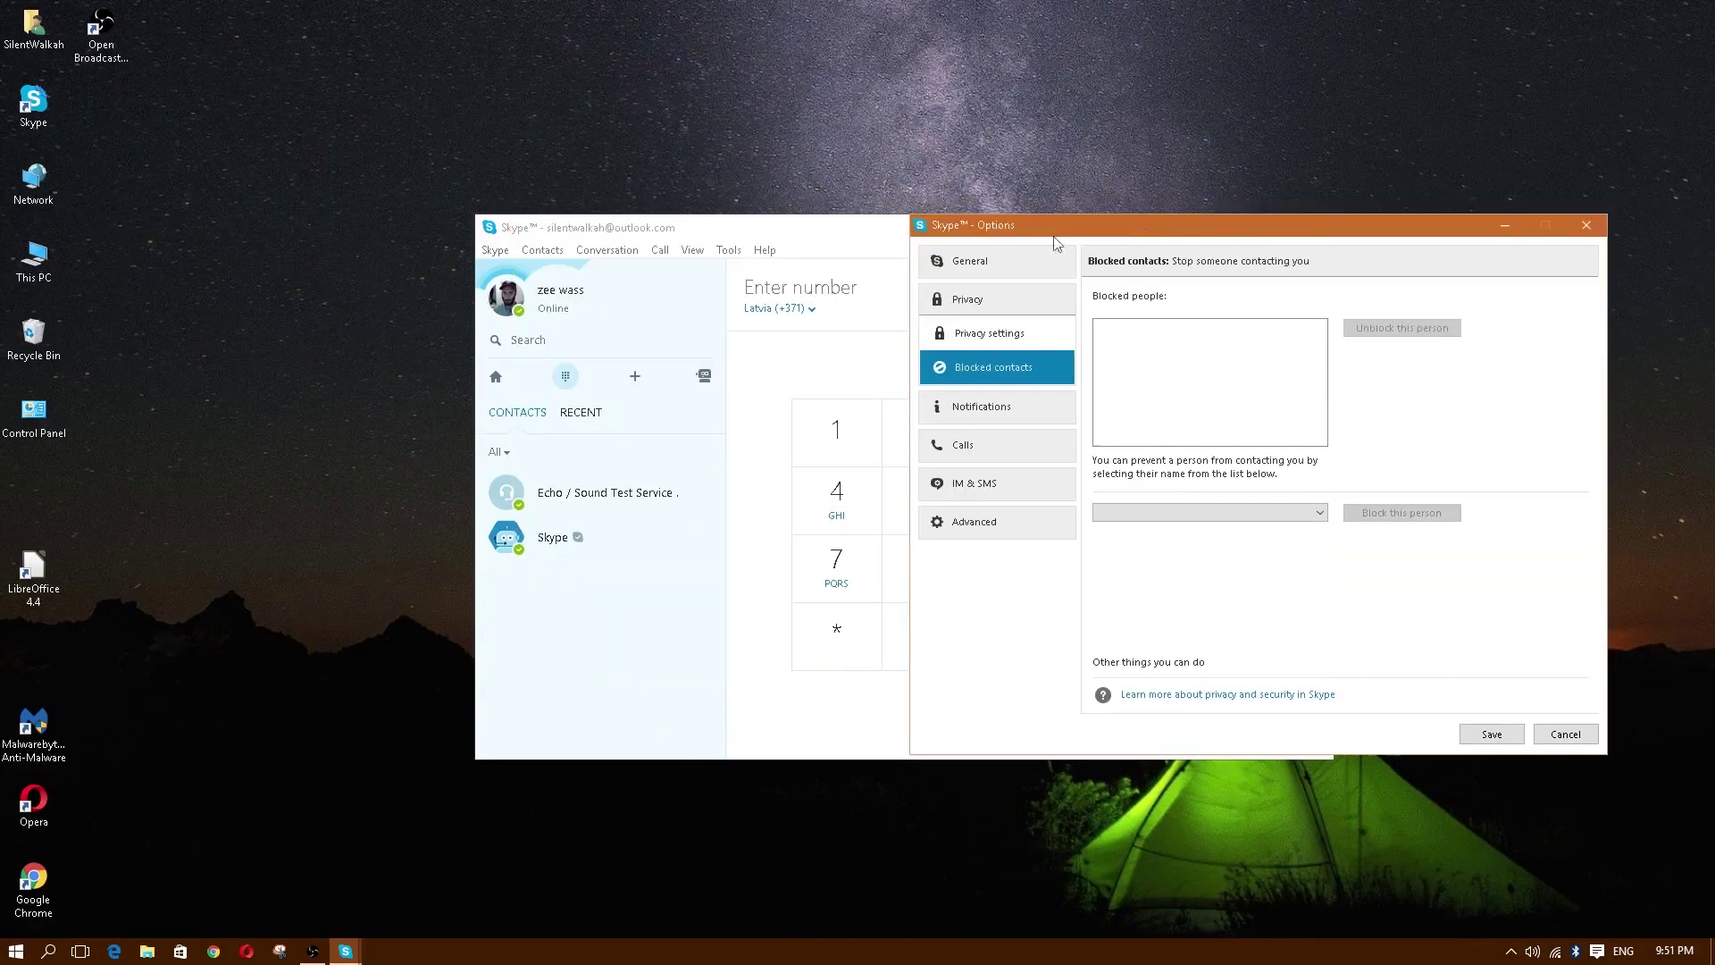
Step: Check the Skype contact's block option without blocking, then open Notification settings in Options
right_click(551, 541)
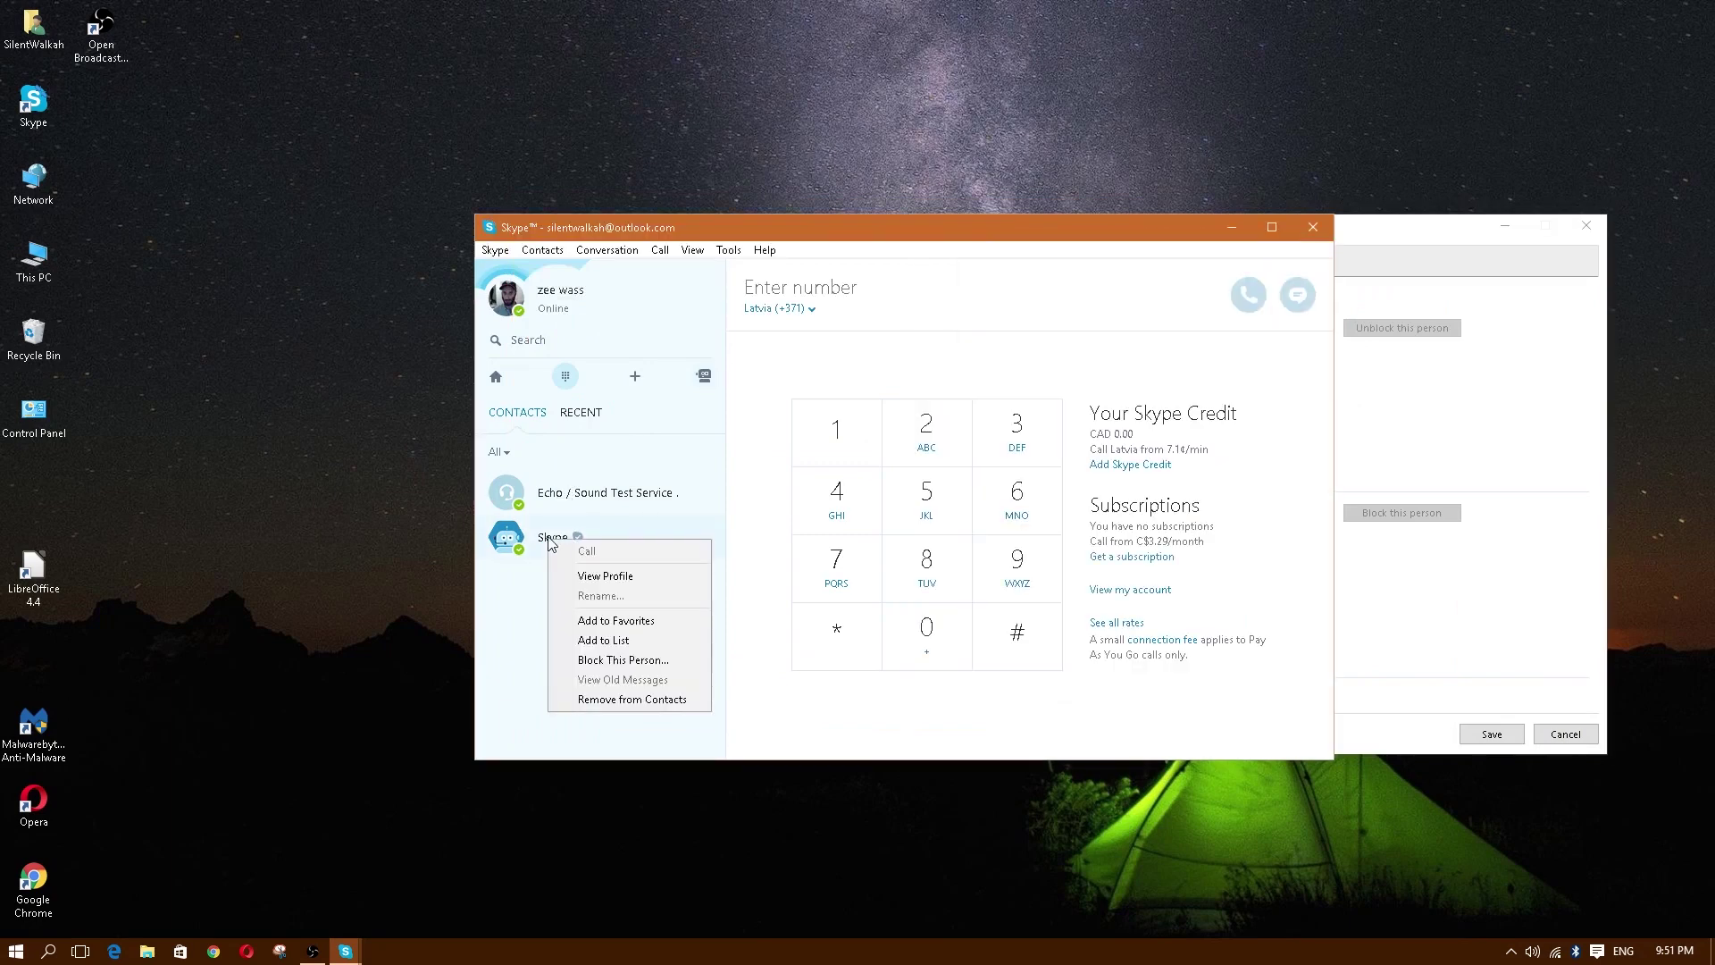
left_click(520, 643)
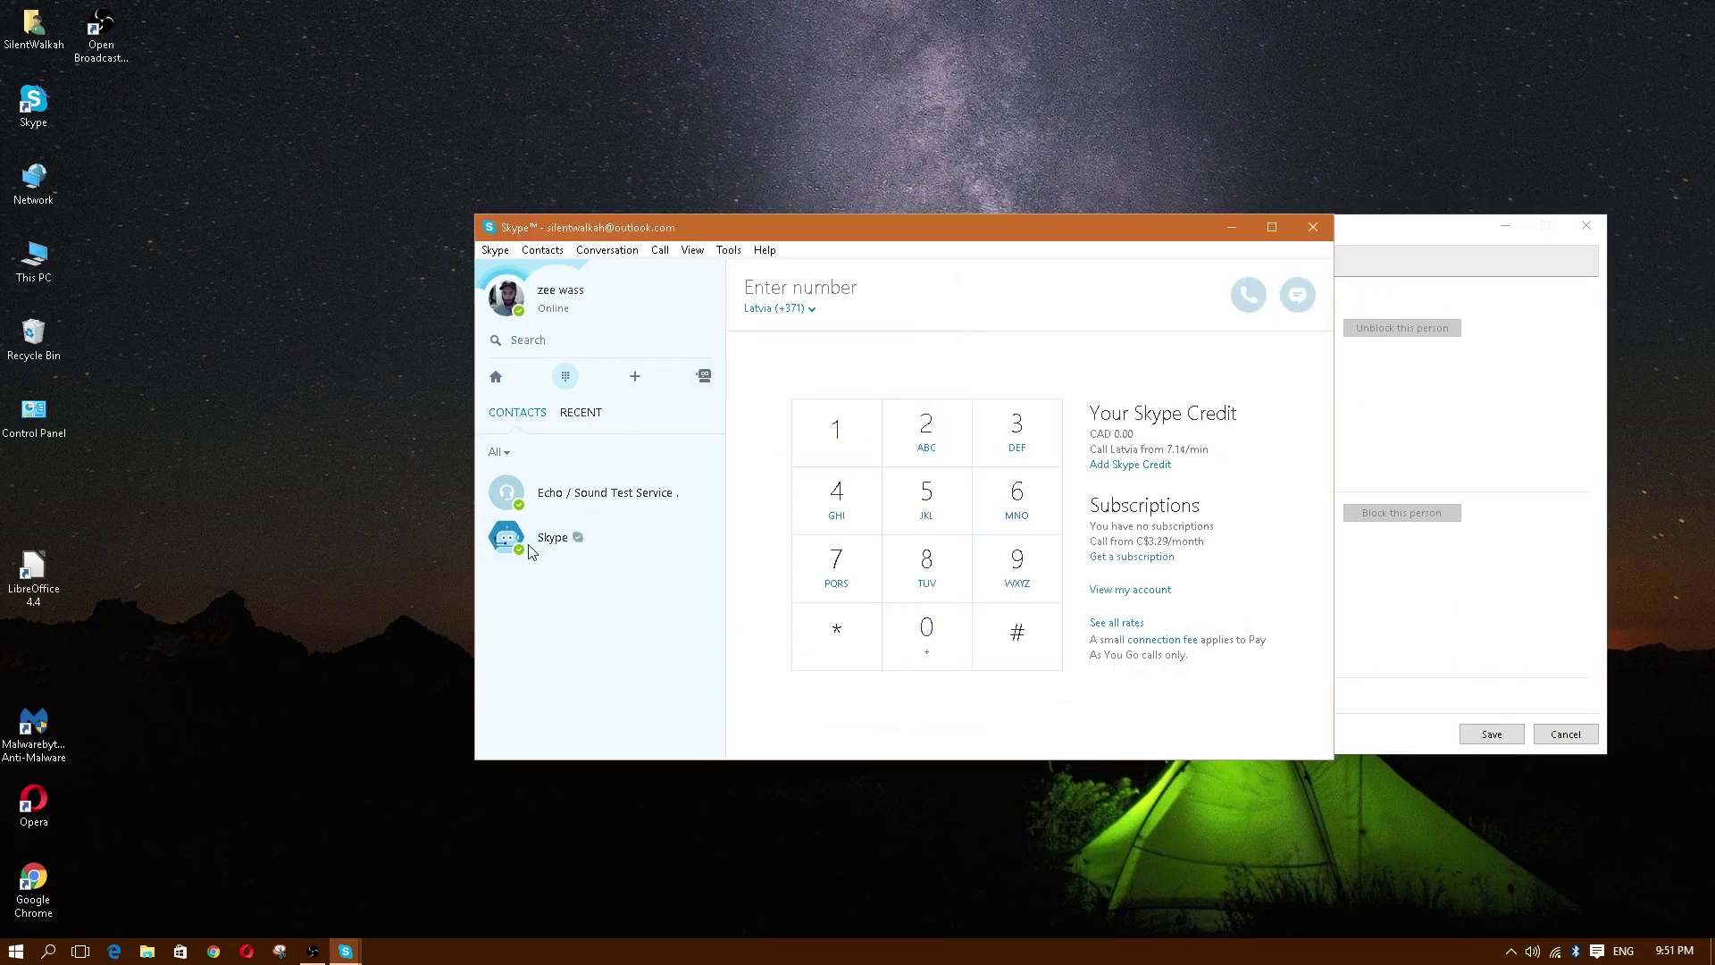
right_click(528, 542)
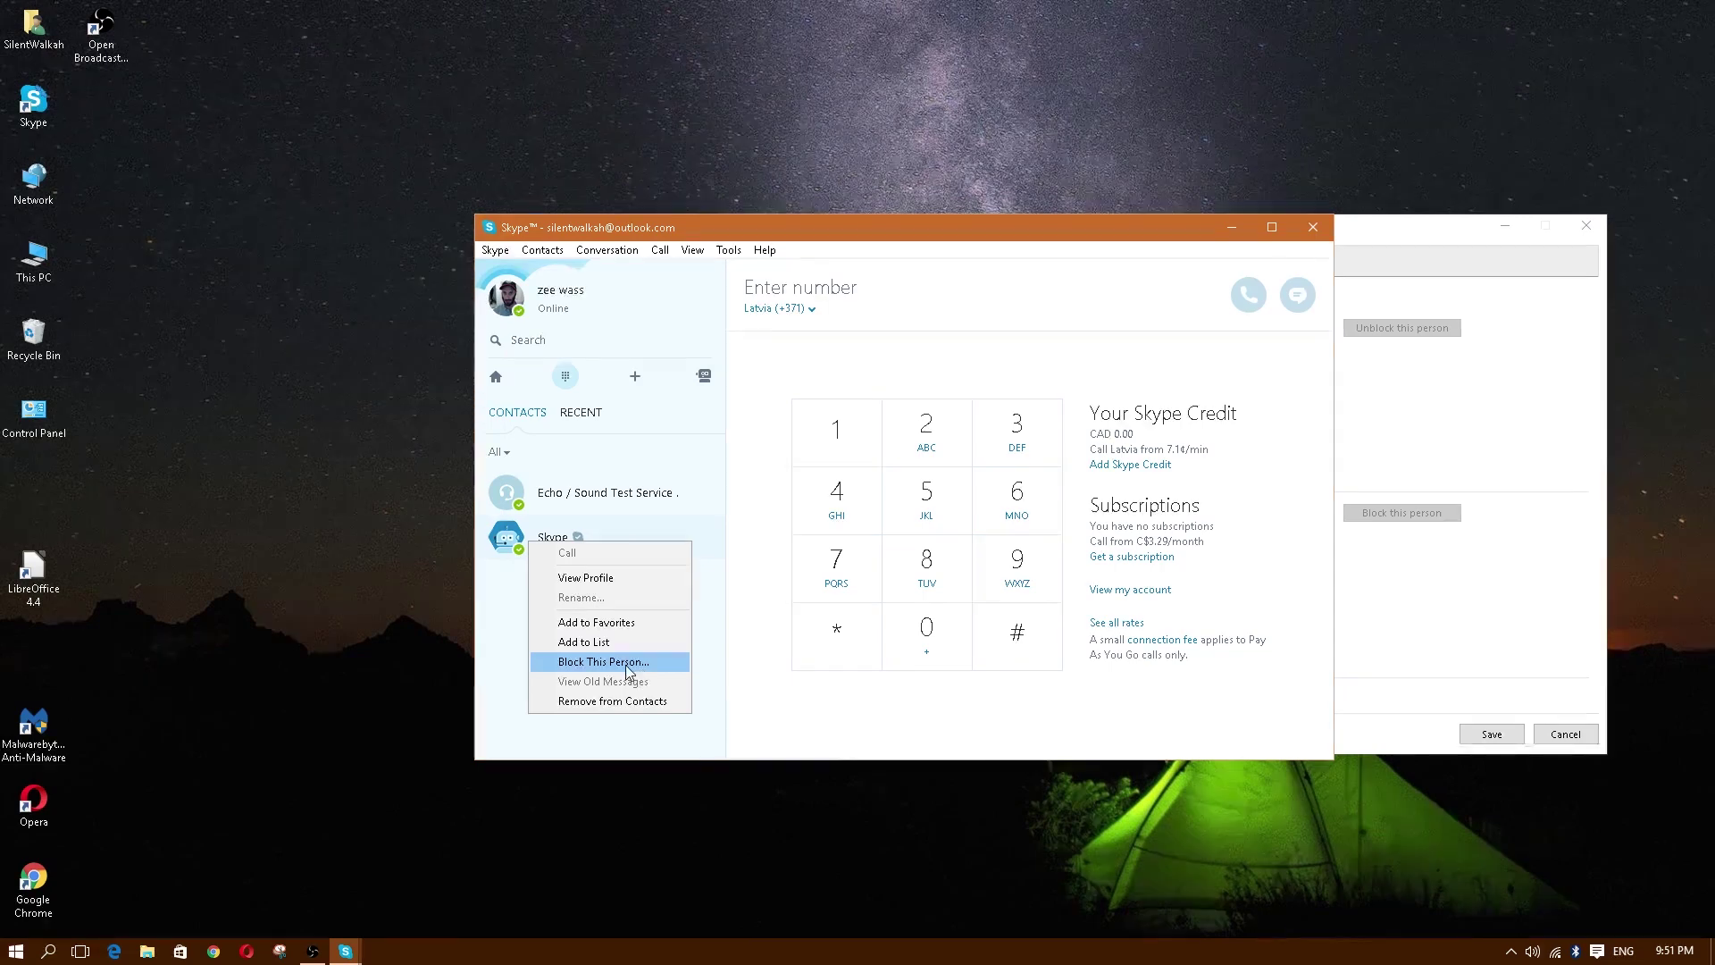
left_click(1424, 230)
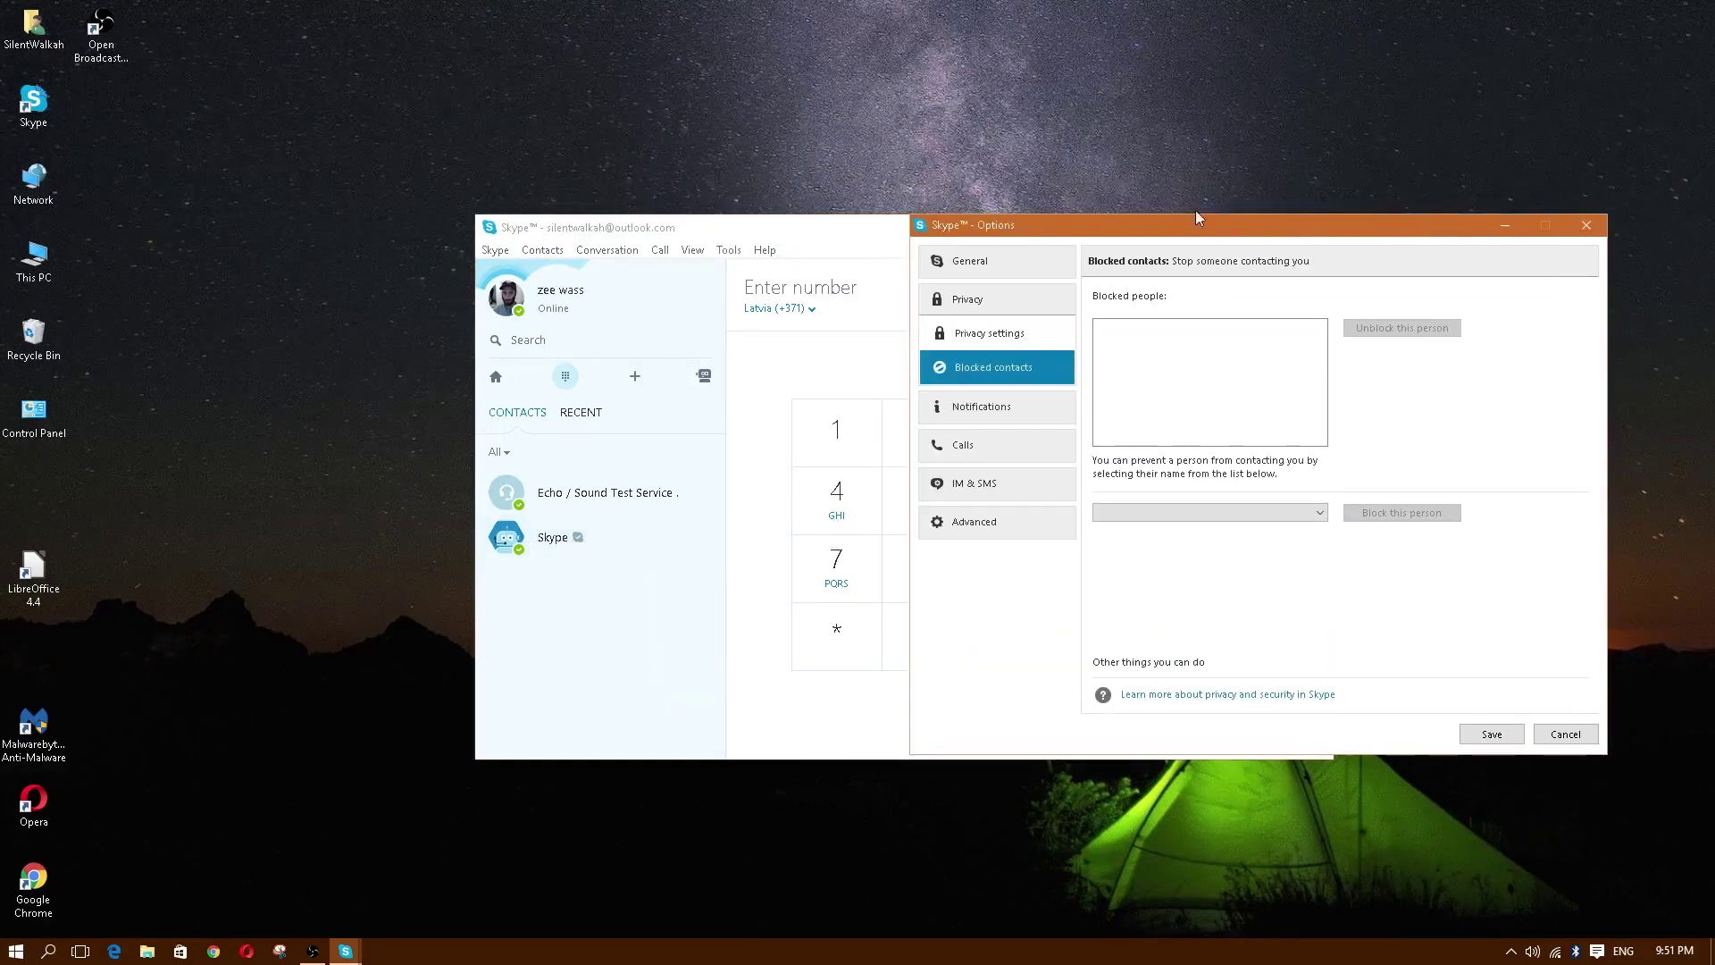
left_click_drag(1187, 225, 993, 192)
left_click(785, 376)
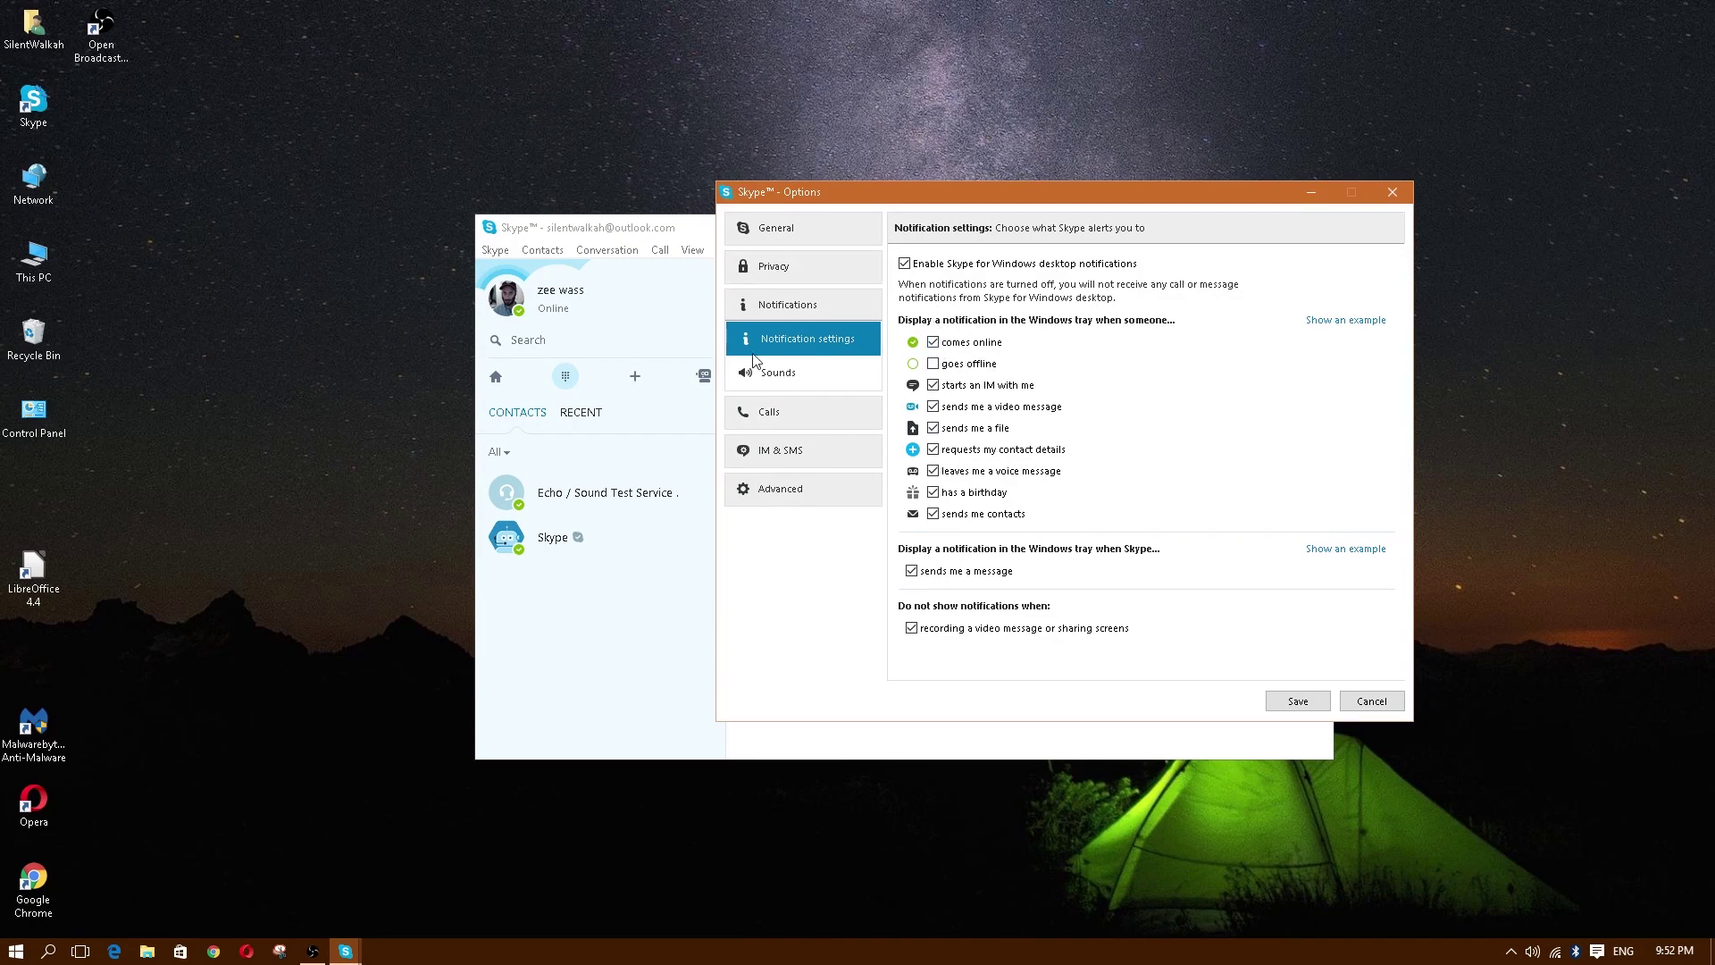
Step: Step through Sounds, Calls, Call forwarding, Video, IM & SMS, SMS and IM appearance to Advanced
left_click(792, 387)
left_click(787, 413)
left_click(807, 413)
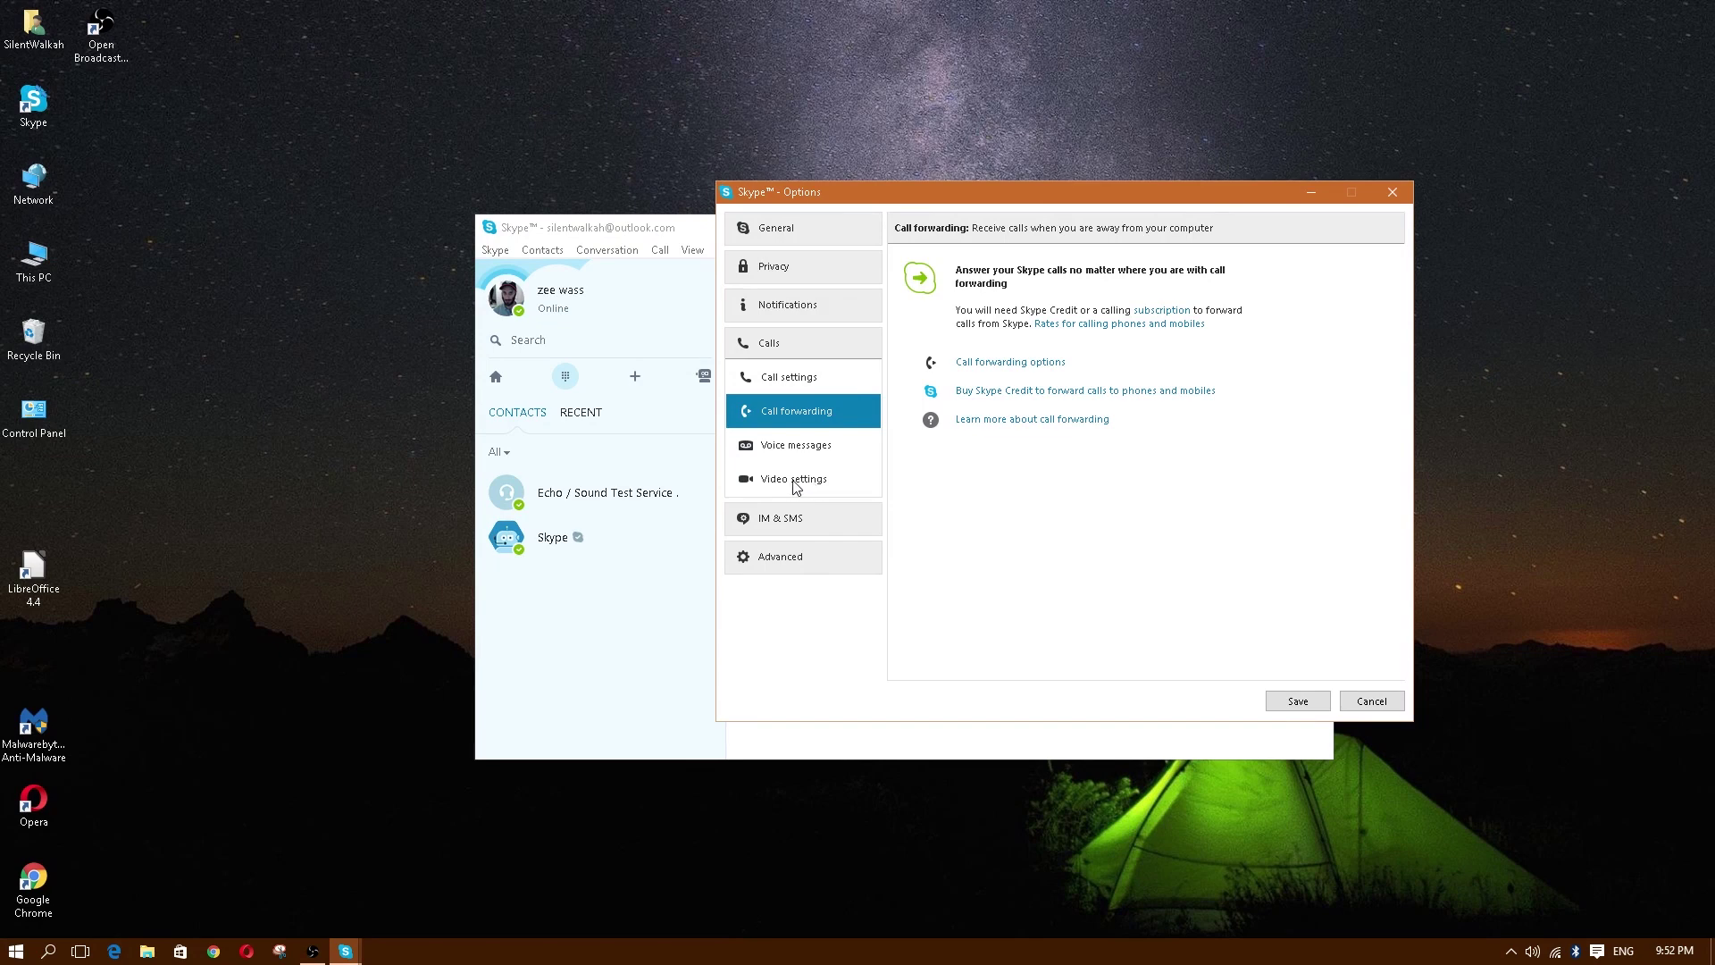
left_click(794, 481)
left_click(791, 518)
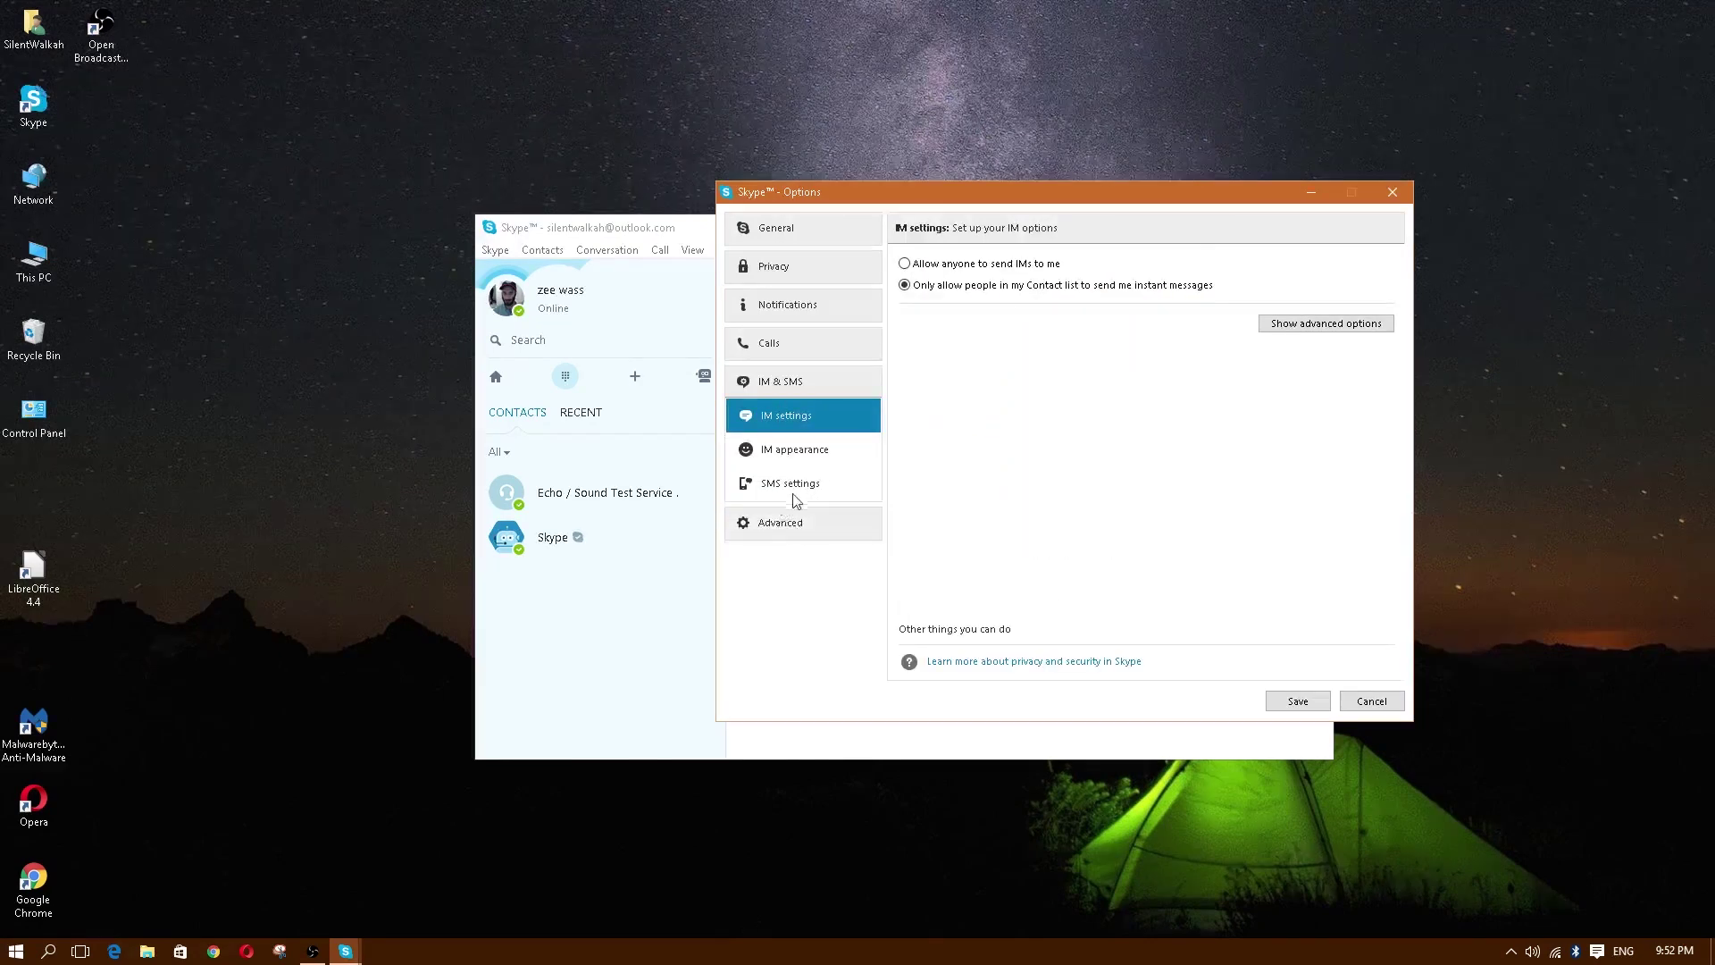
left_click(799, 491)
left_click(807, 457)
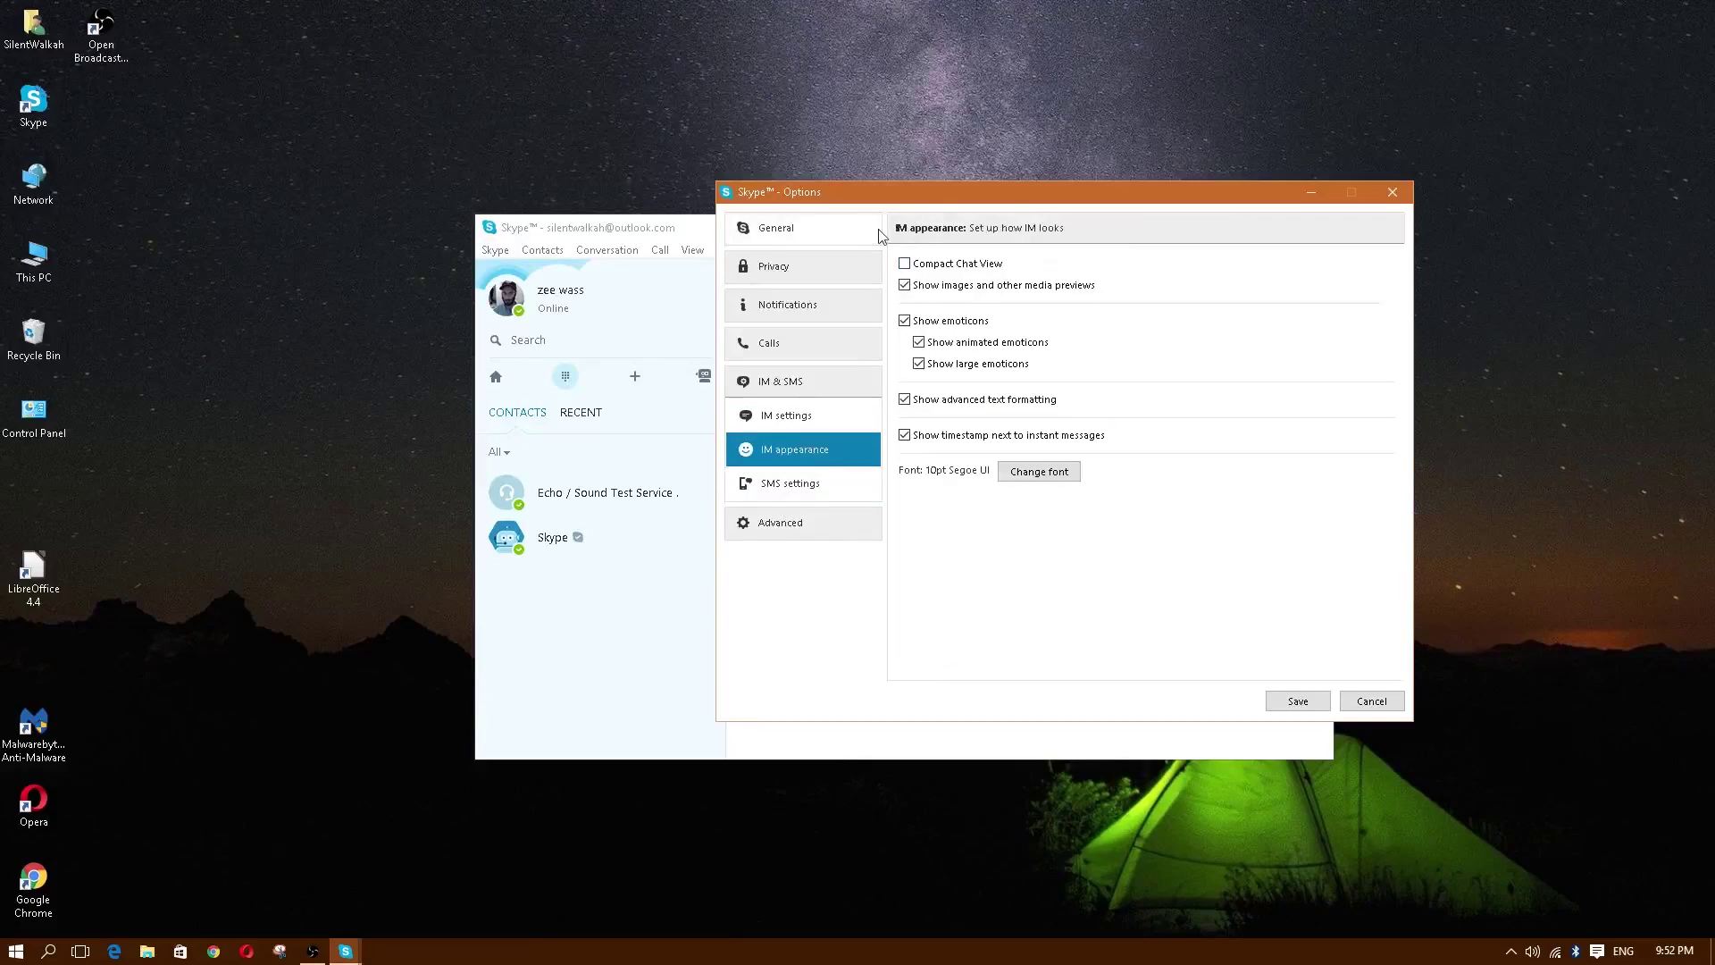
left_click(813, 522)
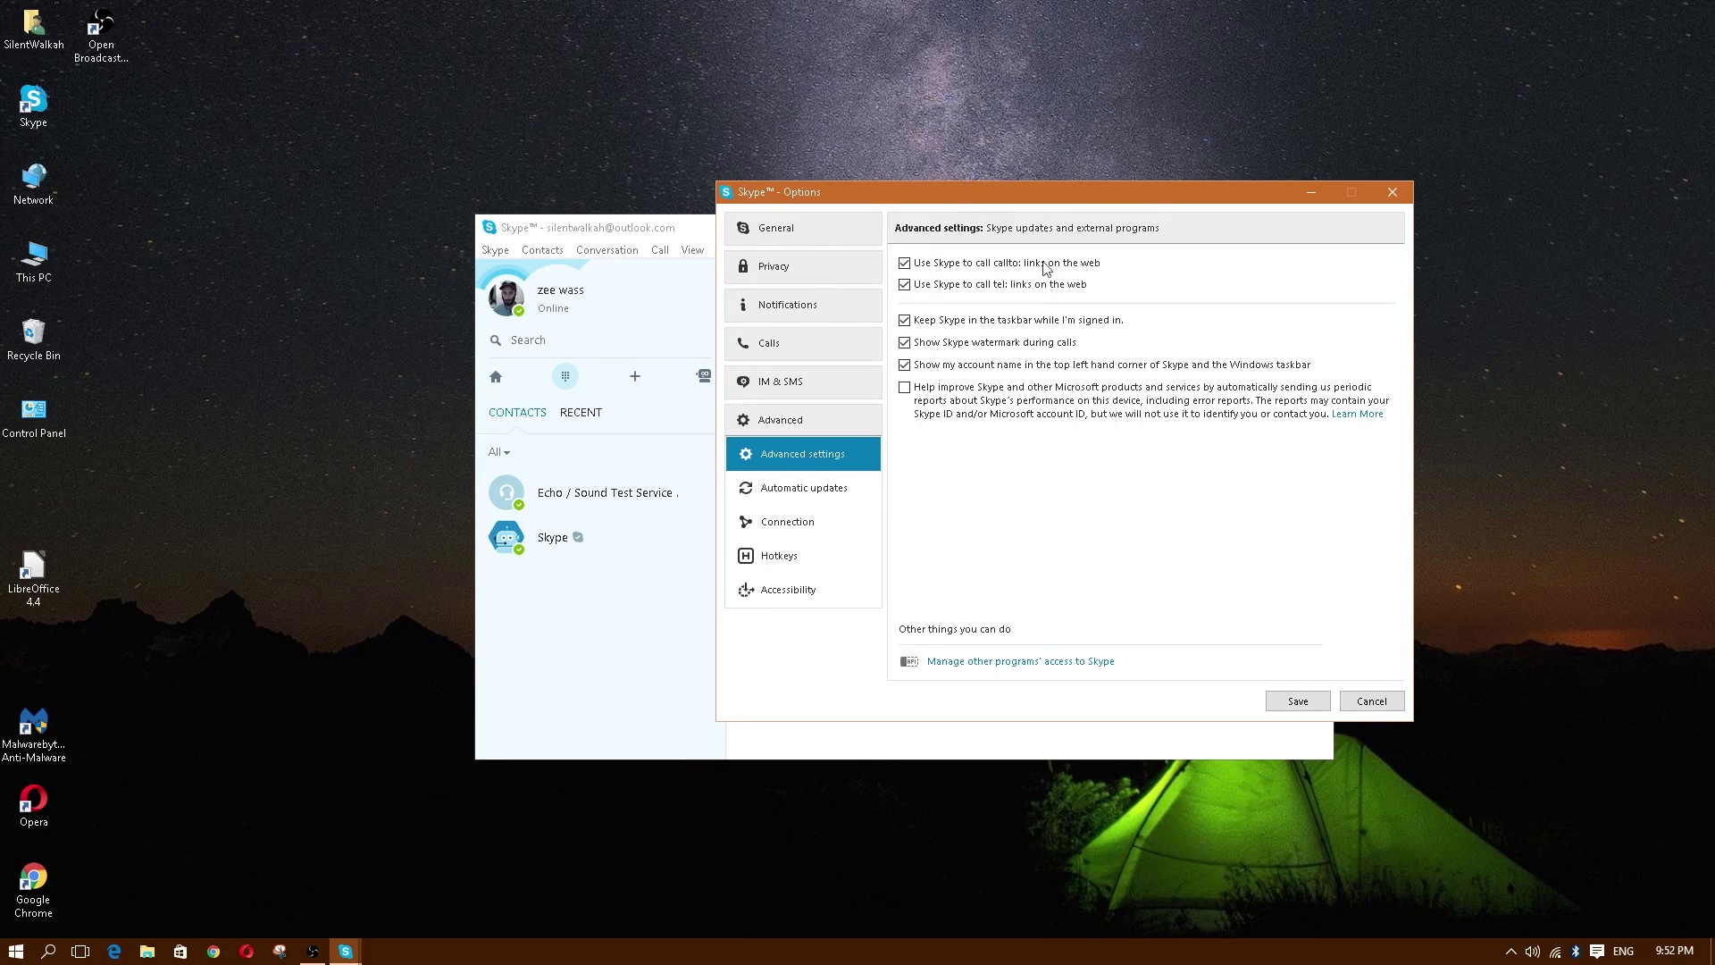
Step: View Connection, Automatic updates, Hotkeys and Accessibility, cancel Options, and show the Home feed
left_click(794, 522)
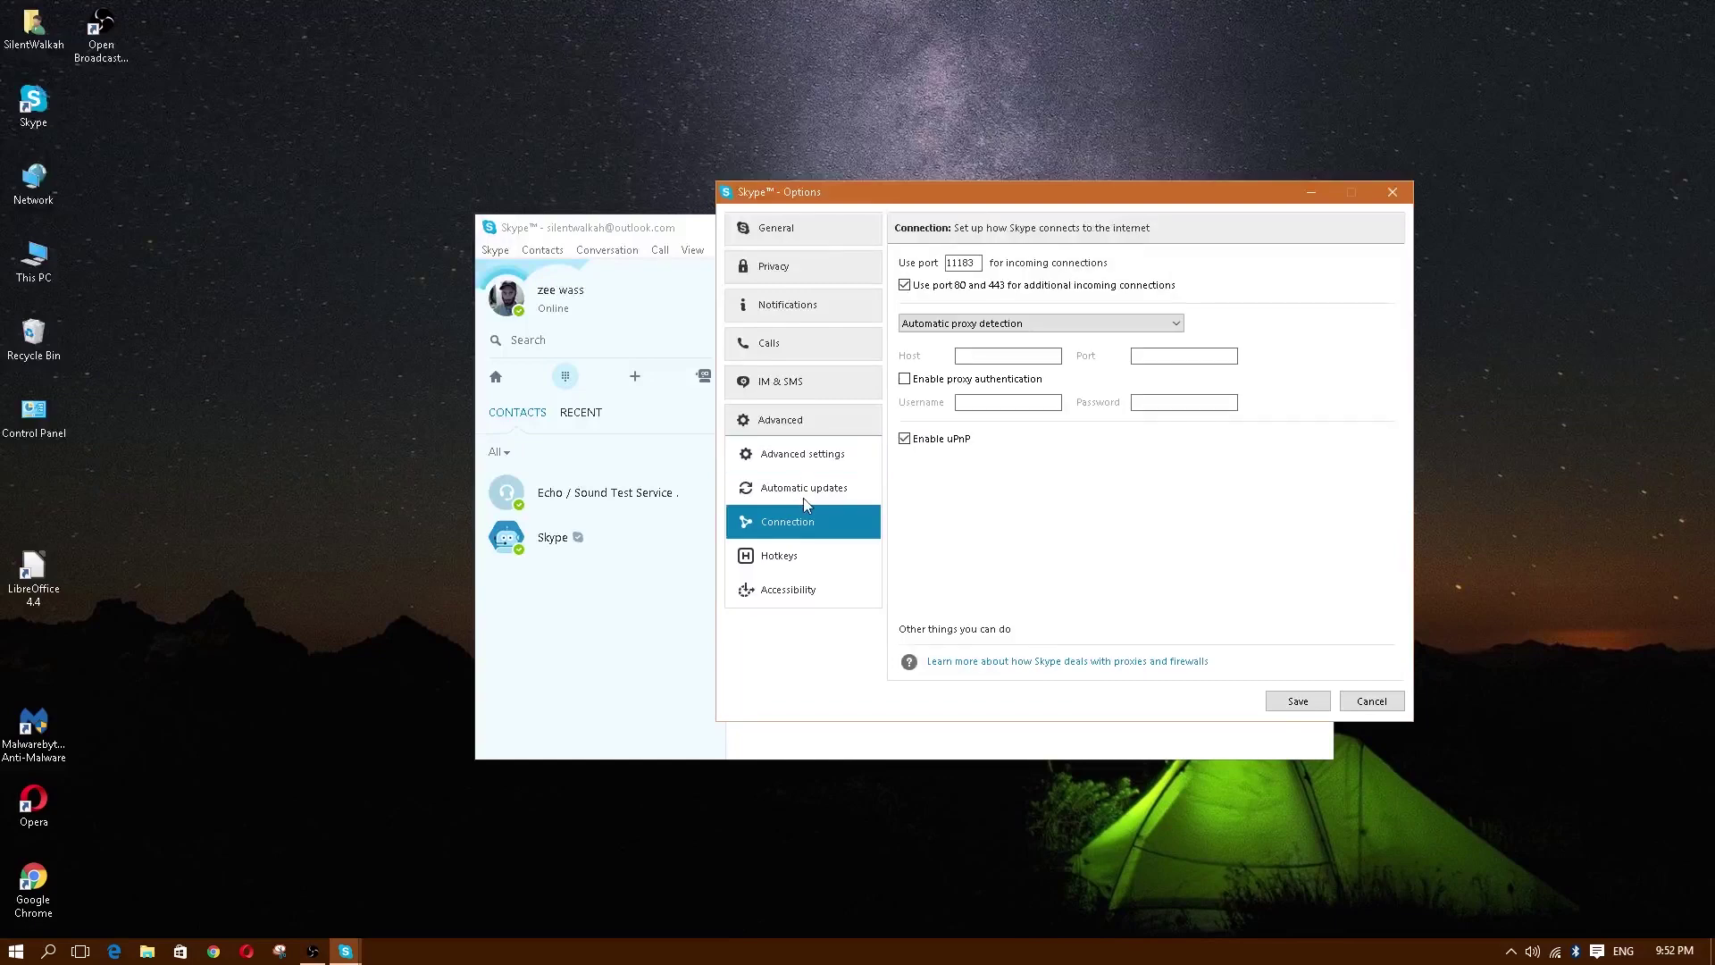
left_click(804, 491)
left_click(794, 524)
left_click(790, 561)
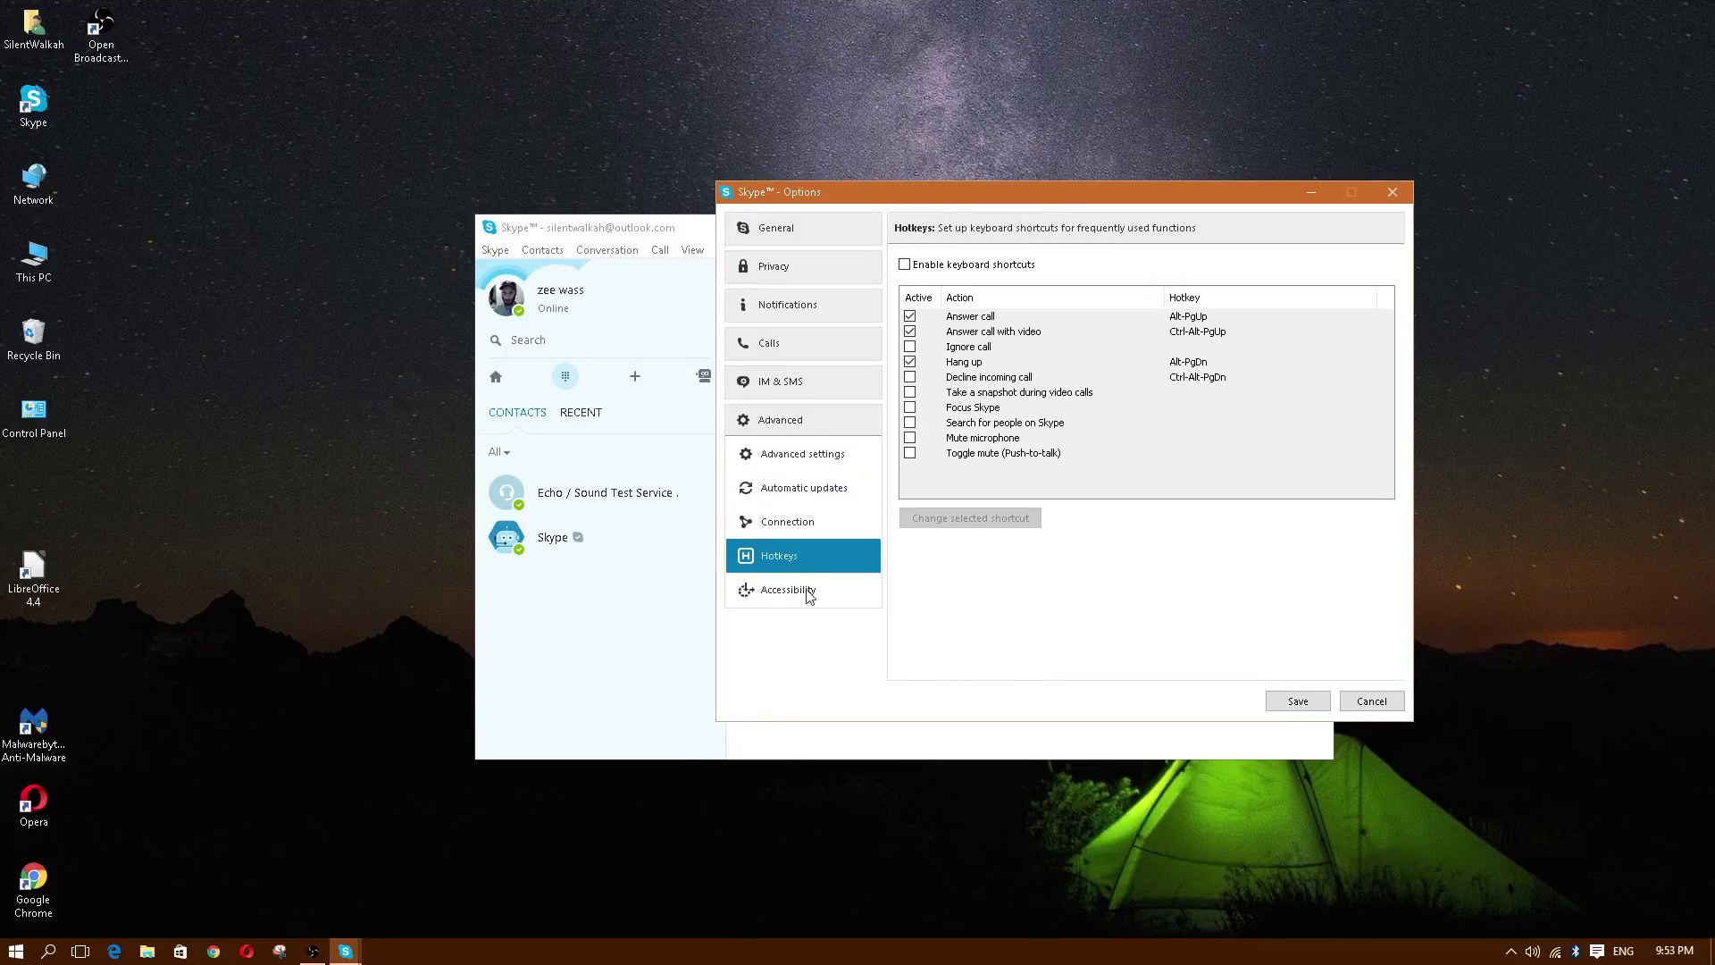
left_click(795, 590)
left_click(1383, 701)
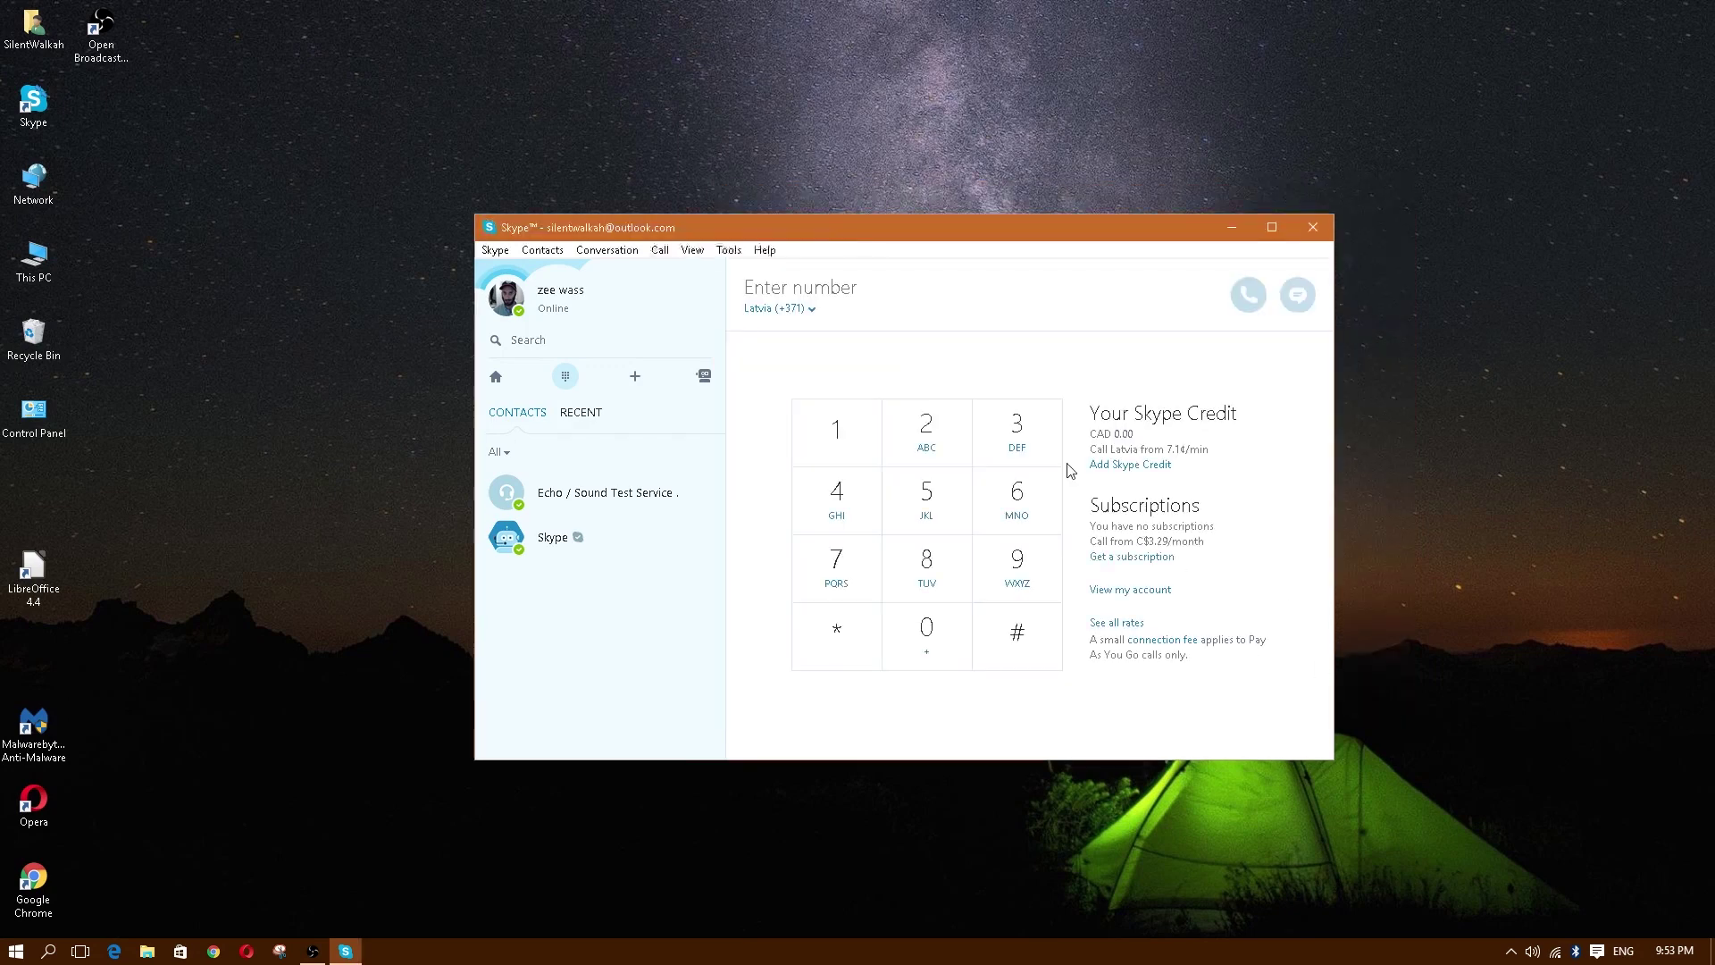
left_click(497, 377)
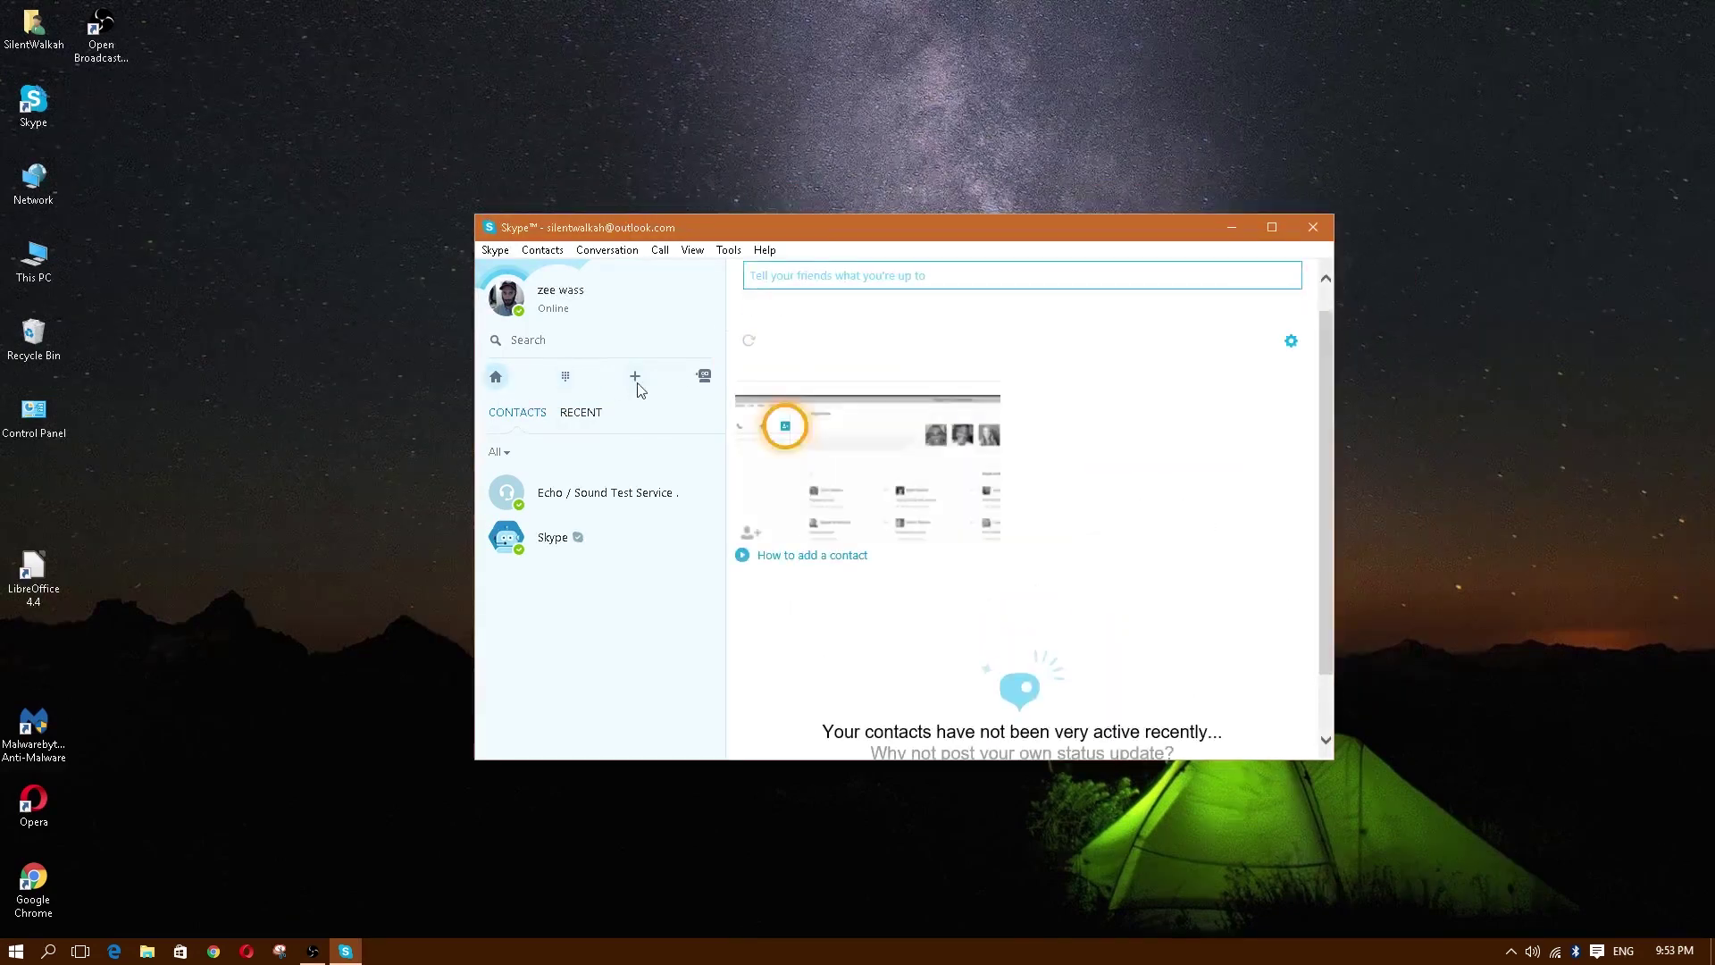